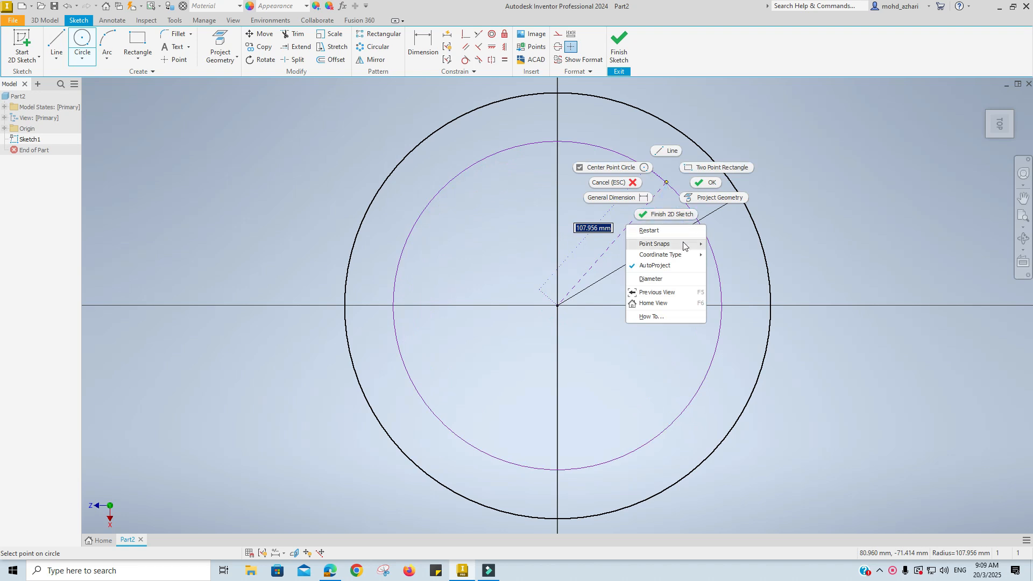
Draw a 194 mm diameter circle concentric with the 140 mm radius circle, using diameter input, and finish the sketch
left_click(686, 279)
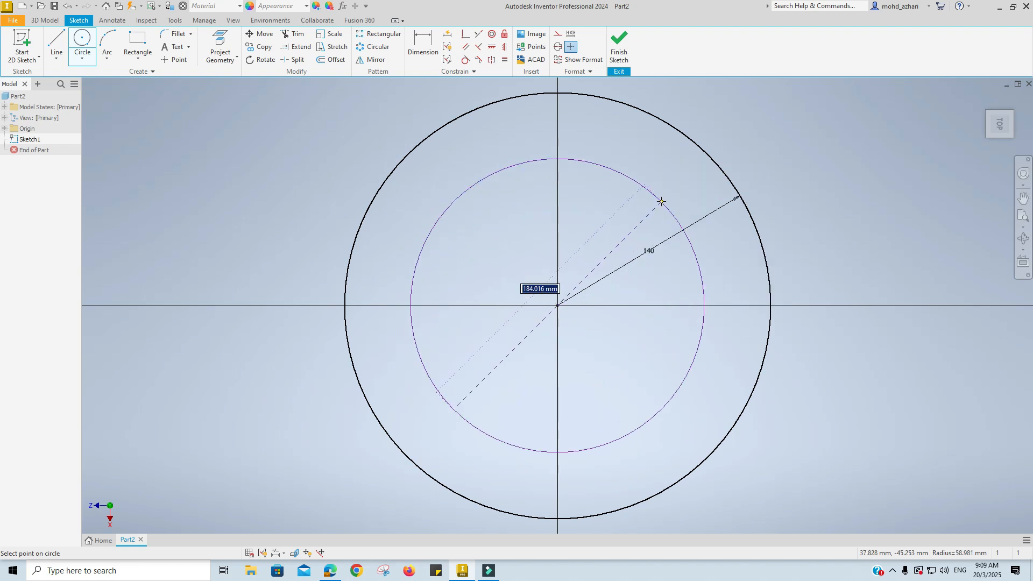
key("alt+Tab")
key("alt+Tab")
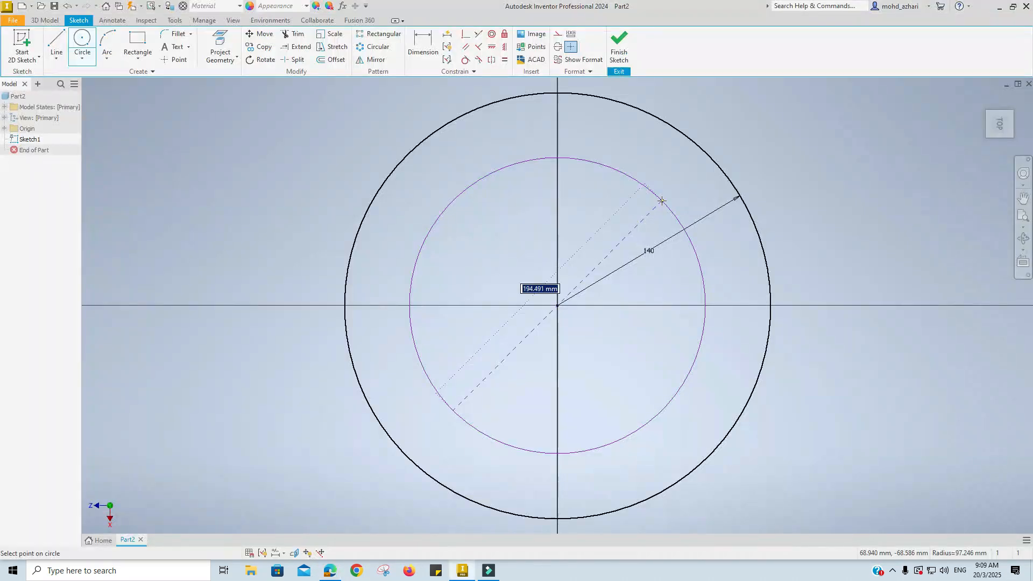
type("194")
key("Return")
left_click(628, 53)
Extrude the ring between the two circles 225 mm downward in the flipped direction
scroll(690, 217, "up", 3)
middle_click_drag(651, 225, 534, 248)
left_click(51, 42)
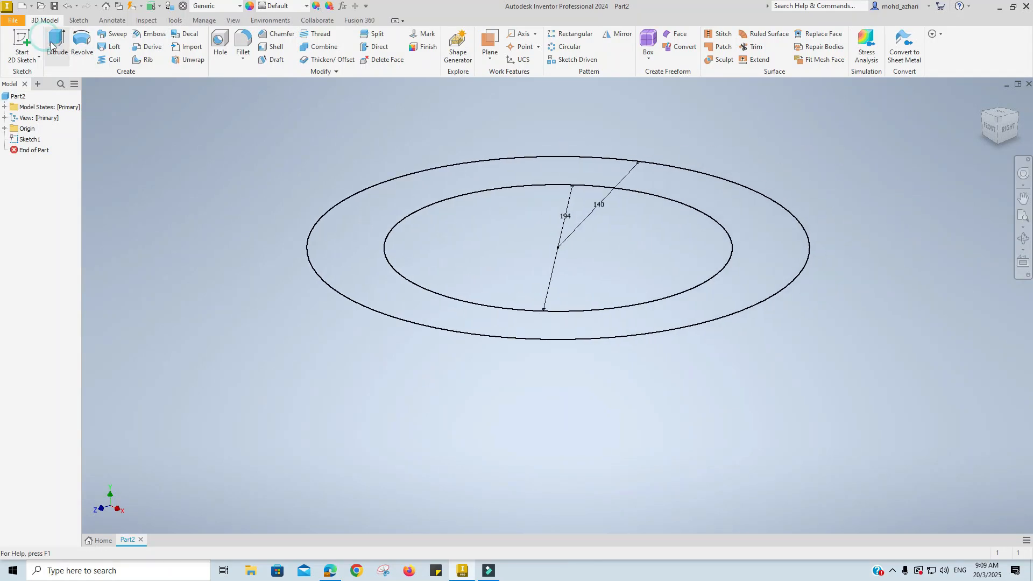
left_click(523, 176)
key("alt+Tab")
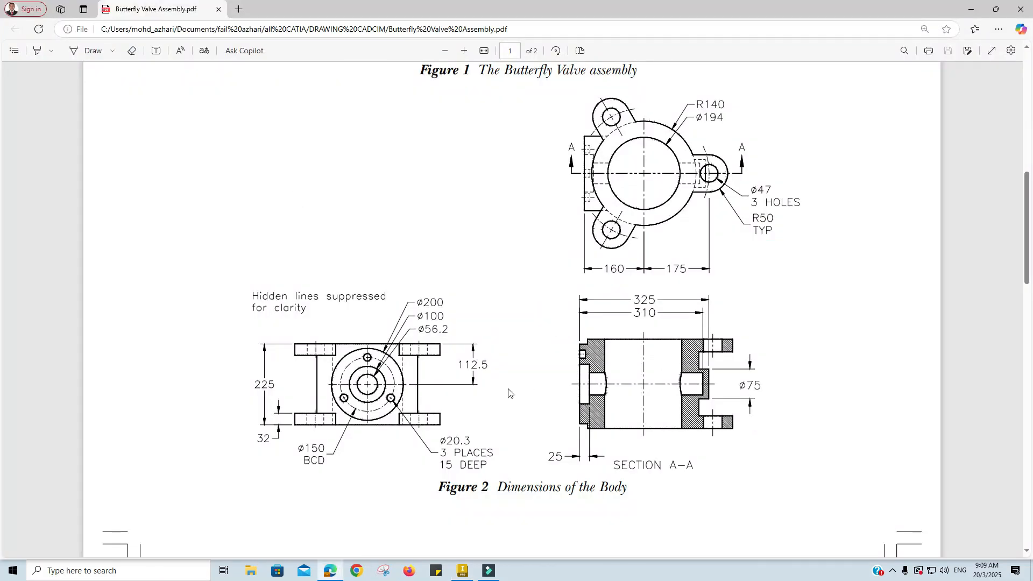
key("alt+Tab")
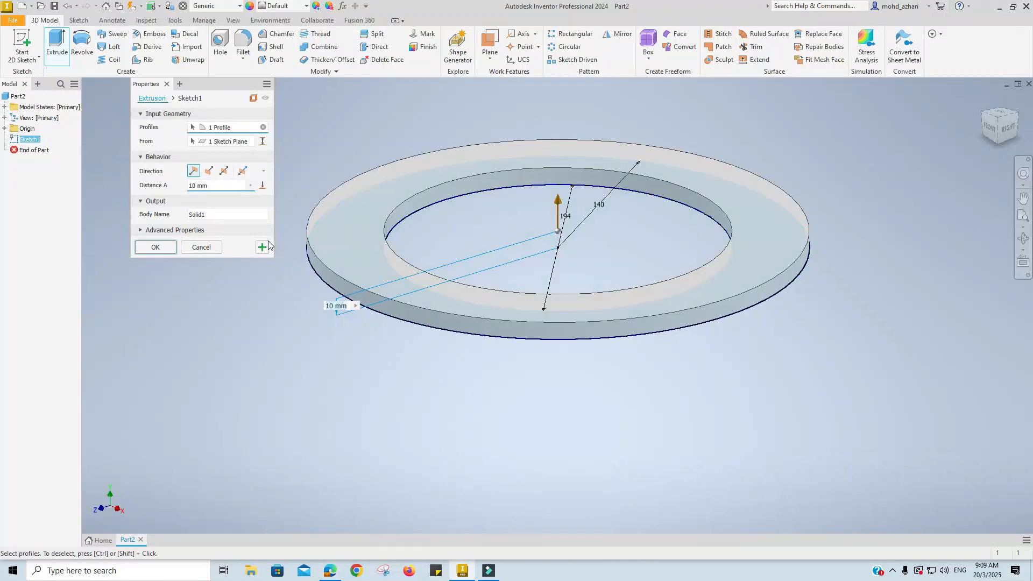
left_click(208, 172)
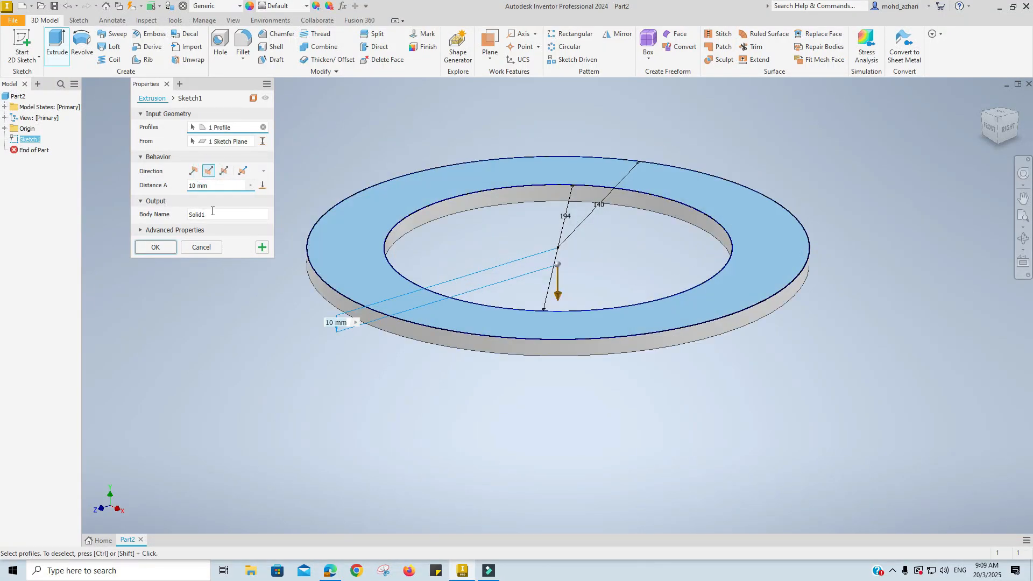
left_click(213, 185)
type("224")
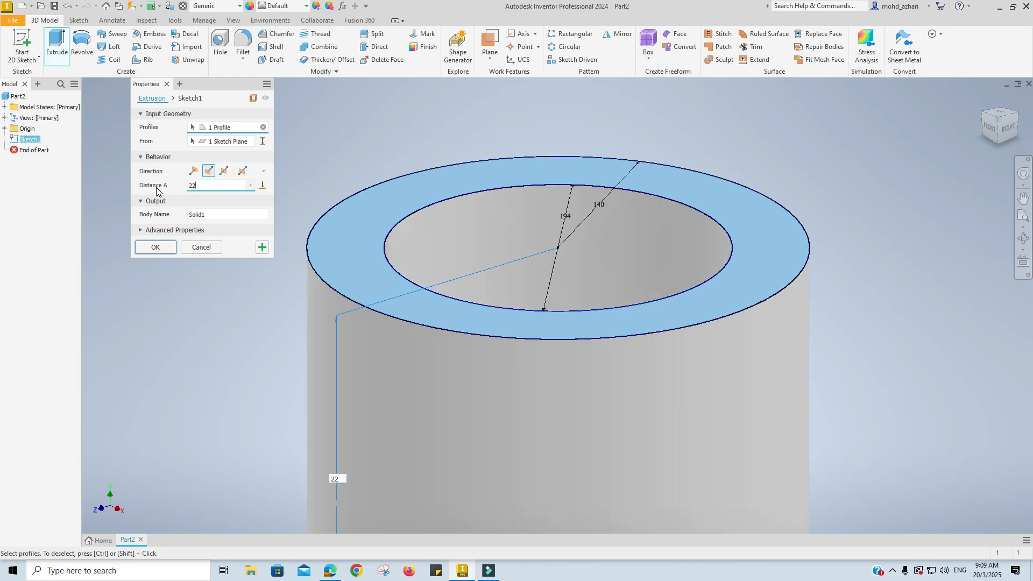
type("5")
key("Return")
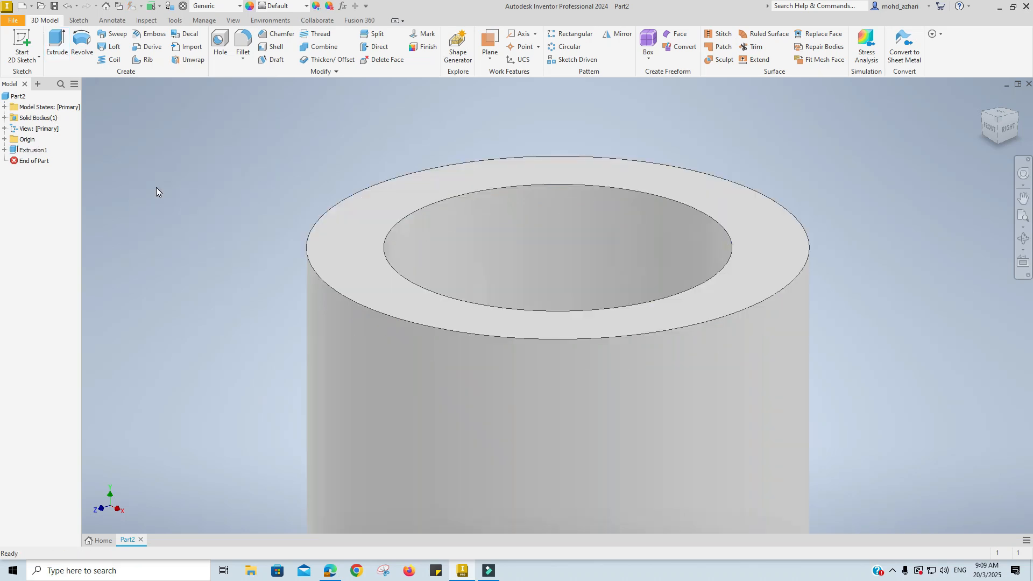
Check the body drawing for the lug layout and start a new sketch on the top face of the ring
scroll(535, 339, "down", 3)
scroll(534, 339, "up", 3)
scroll(565, 357, "down", 3)
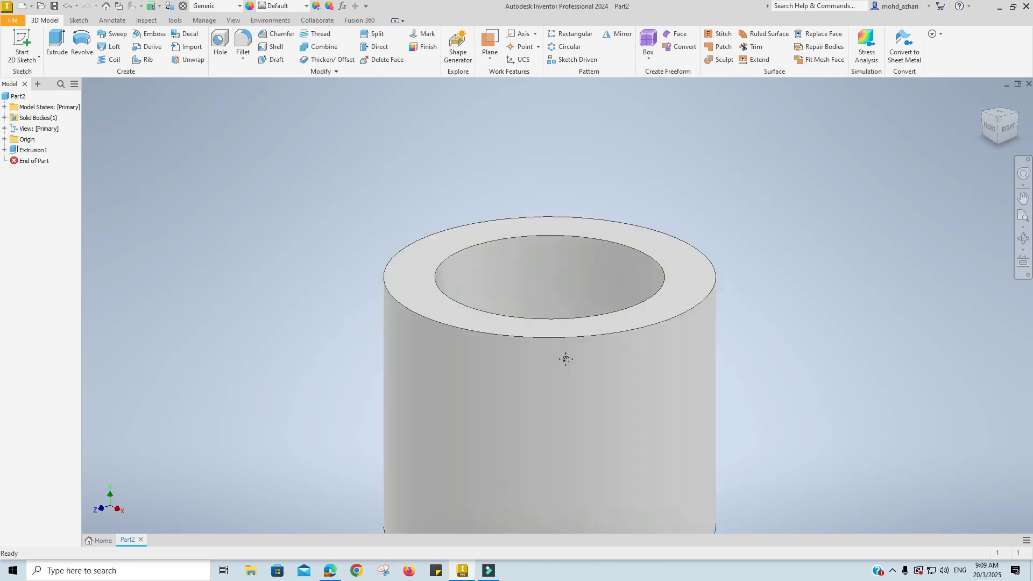
key("alt+Tab")
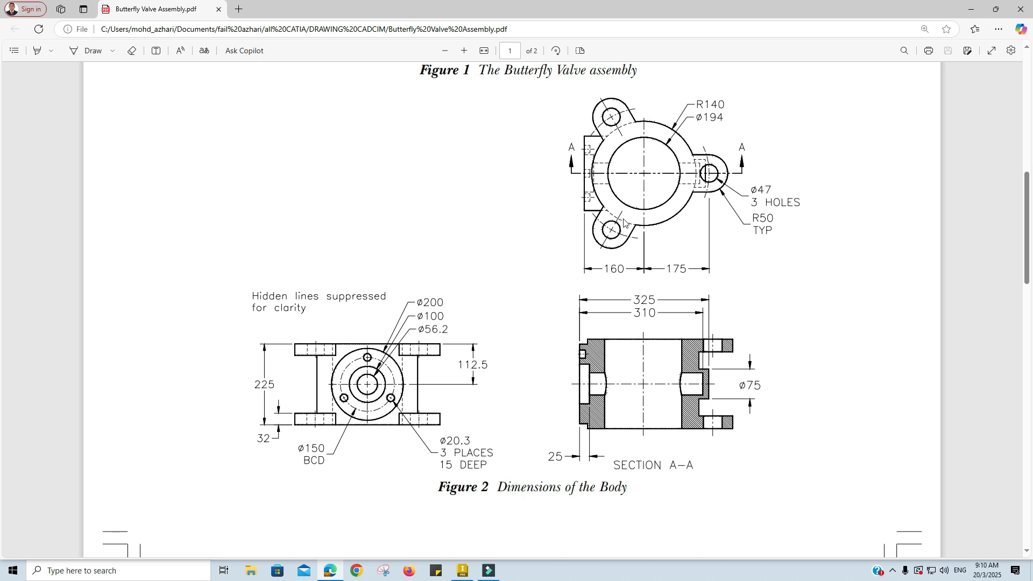
key("alt+Tab")
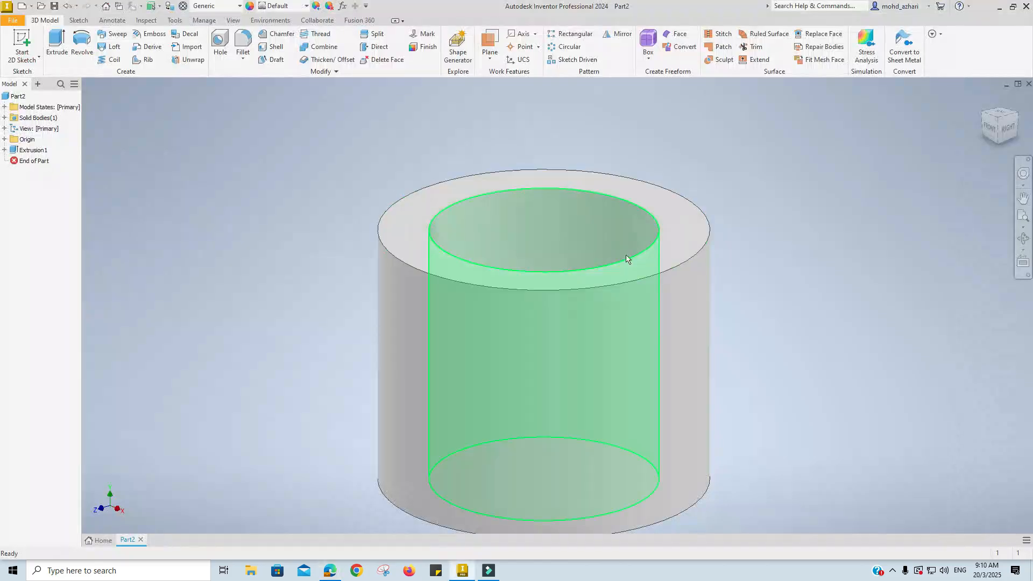
left_click(22, 38)
left_click(668, 209)
middle_click_drag(641, 224, 615, 303)
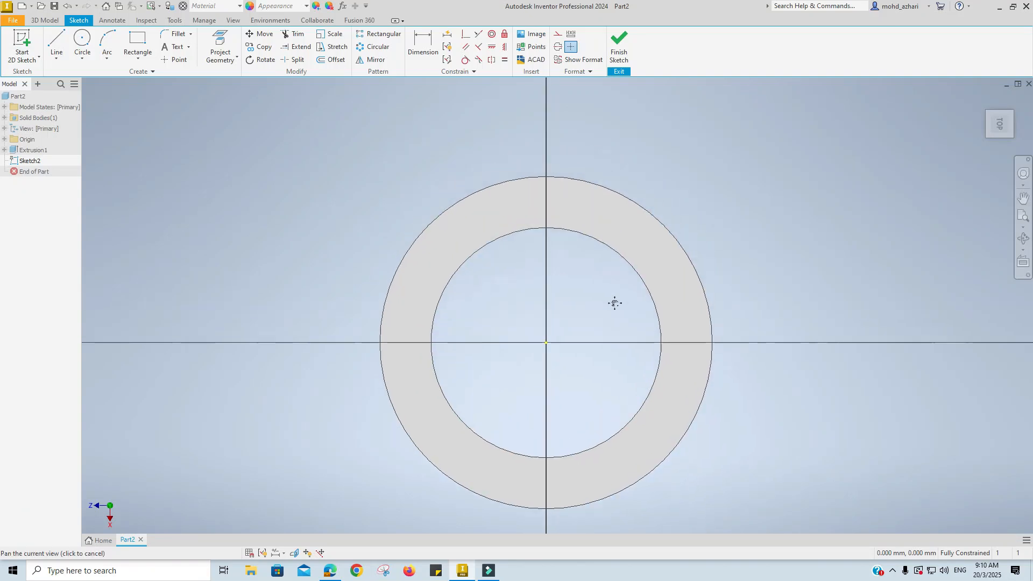
Draw a circle with a 50 mm radius outside the ring, directly above its centre in the sketch
key("alt+Tab")
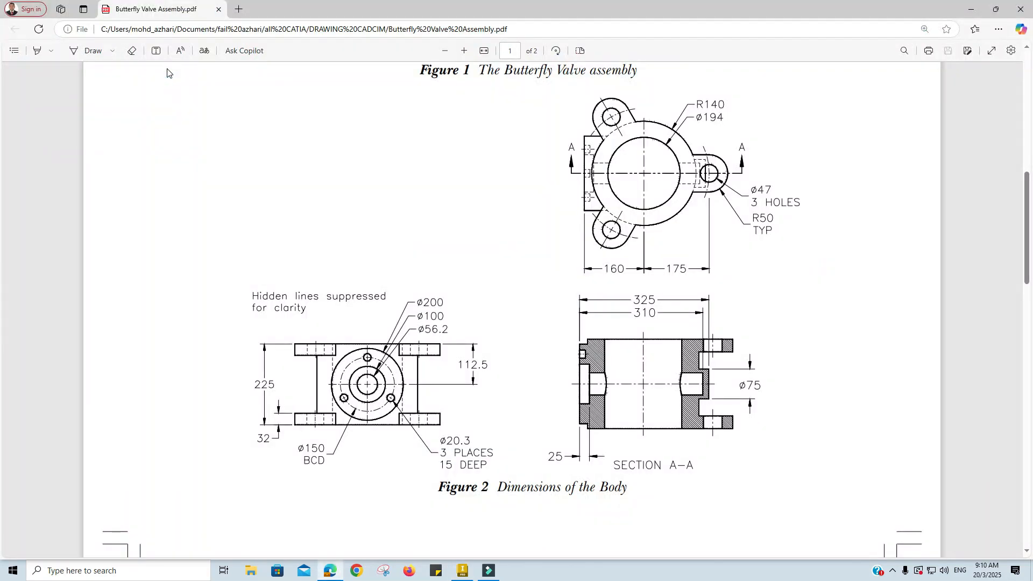
key("alt+Tab")
left_click(82, 43)
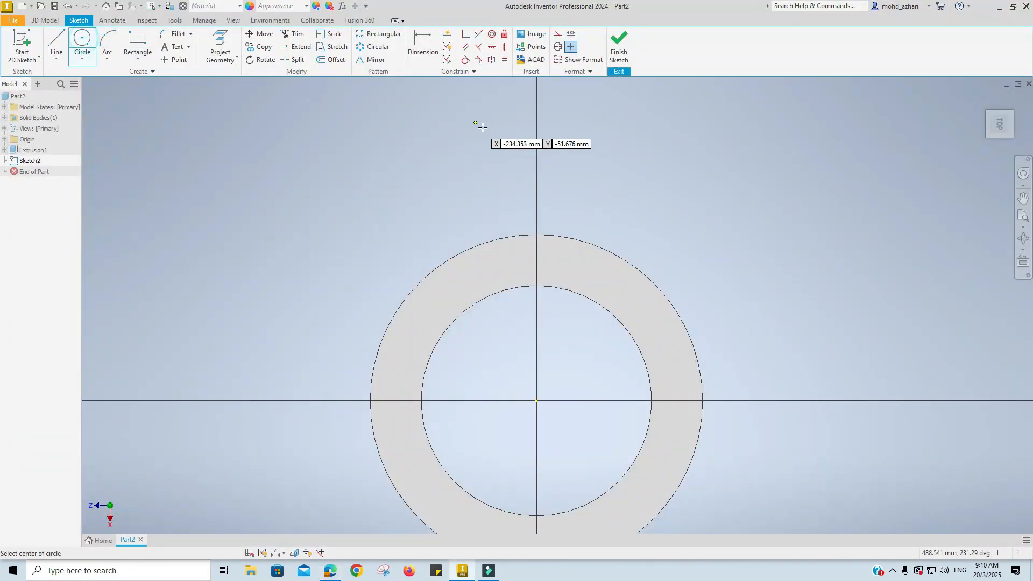
left_click(536, 158)
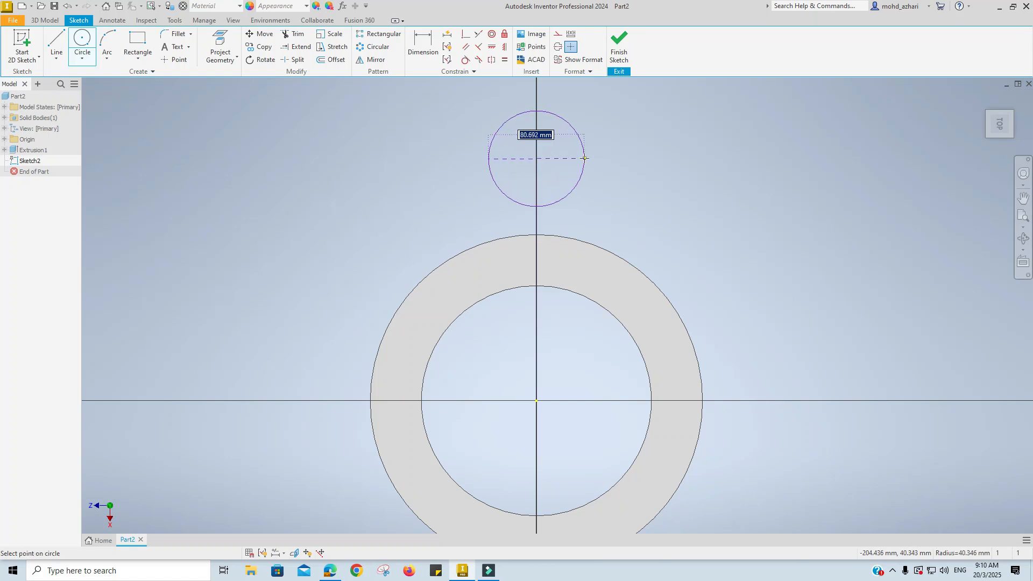
key("alt+Tab")
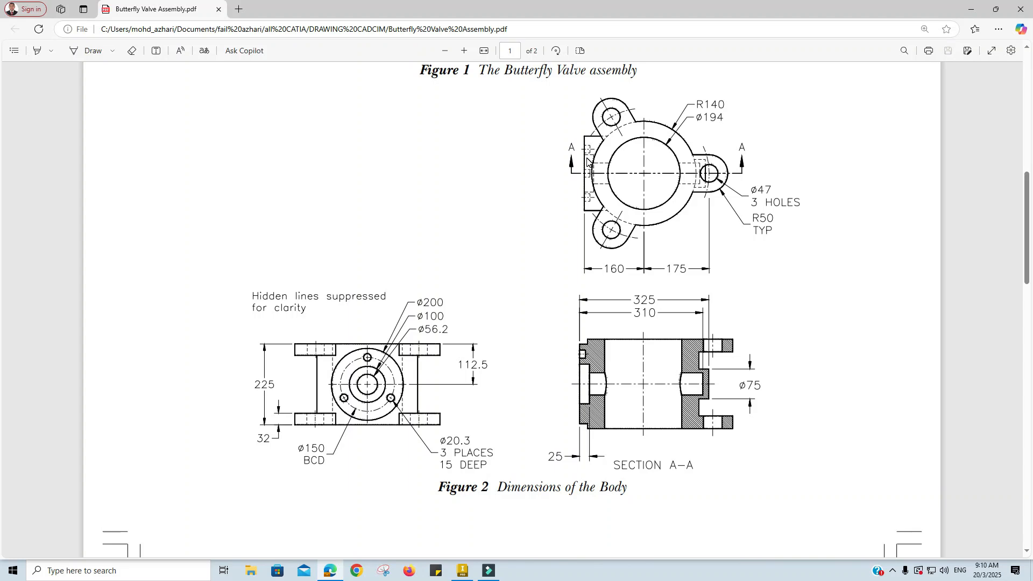
key("alt+Tab")
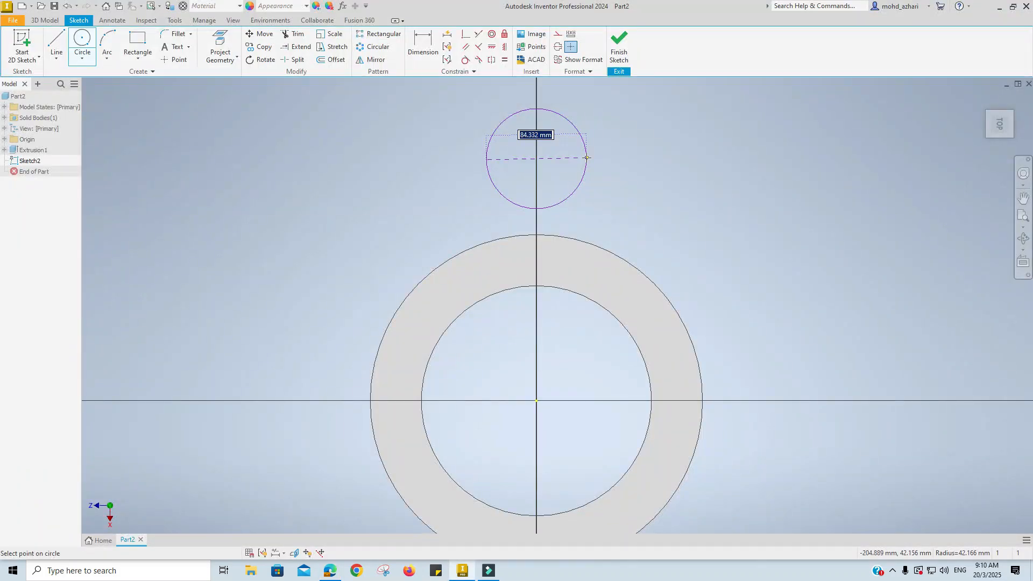
right_click(587, 158)
left_click(588, 253)
type("50")
key("Return")
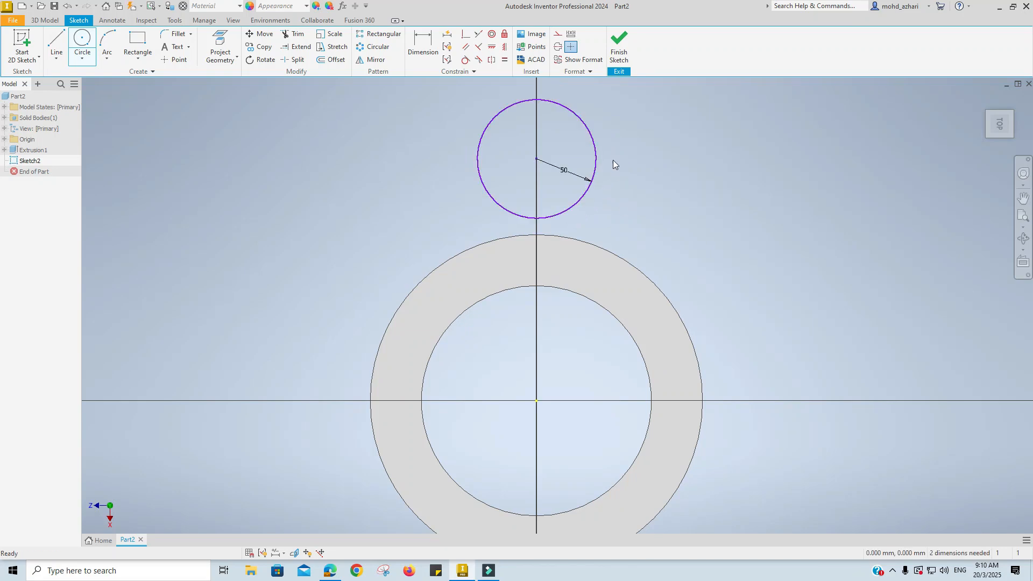
key("Escape")
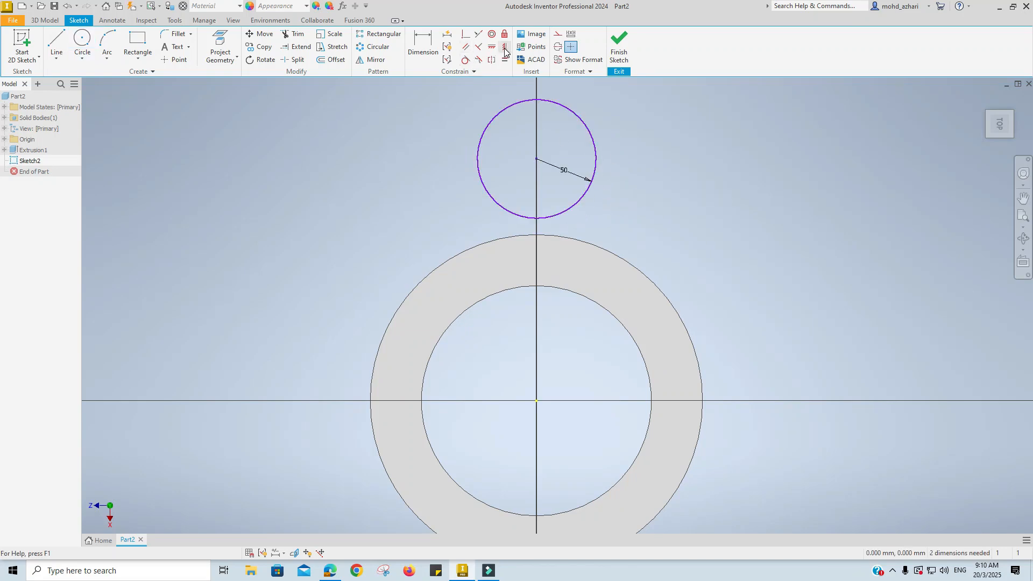
Align the centre of the 50 mm radius circle with the sketch origin using the Horizontal constraint
left_click(494, 51)
left_click(537, 159)
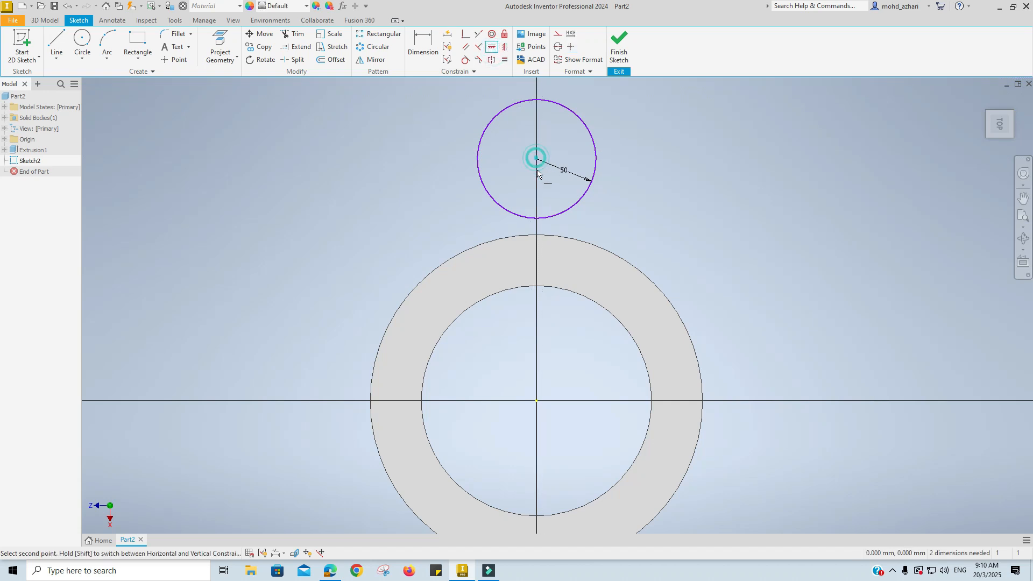
left_click(537, 402)
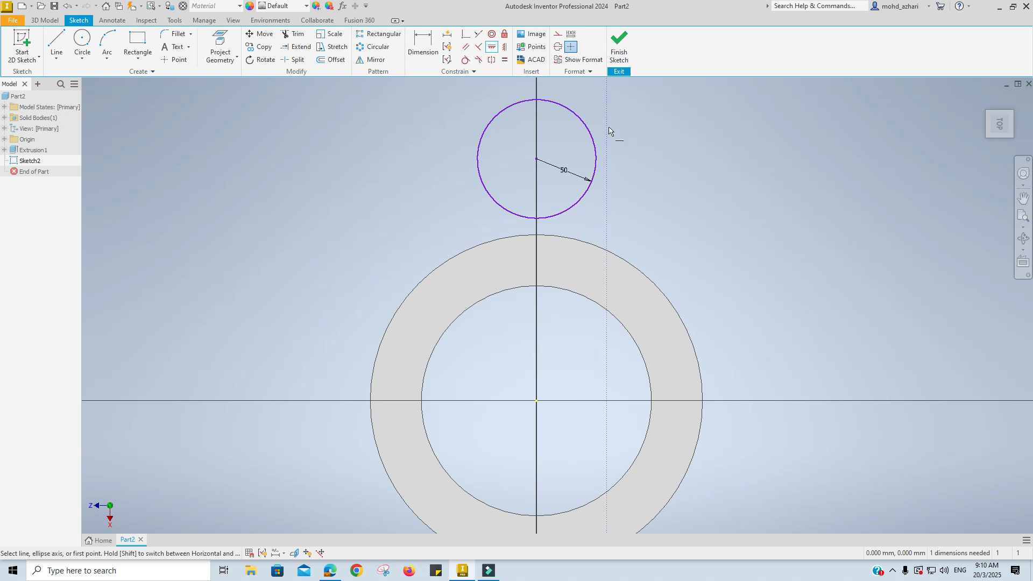
right_click(622, 142)
left_click(663, 140)
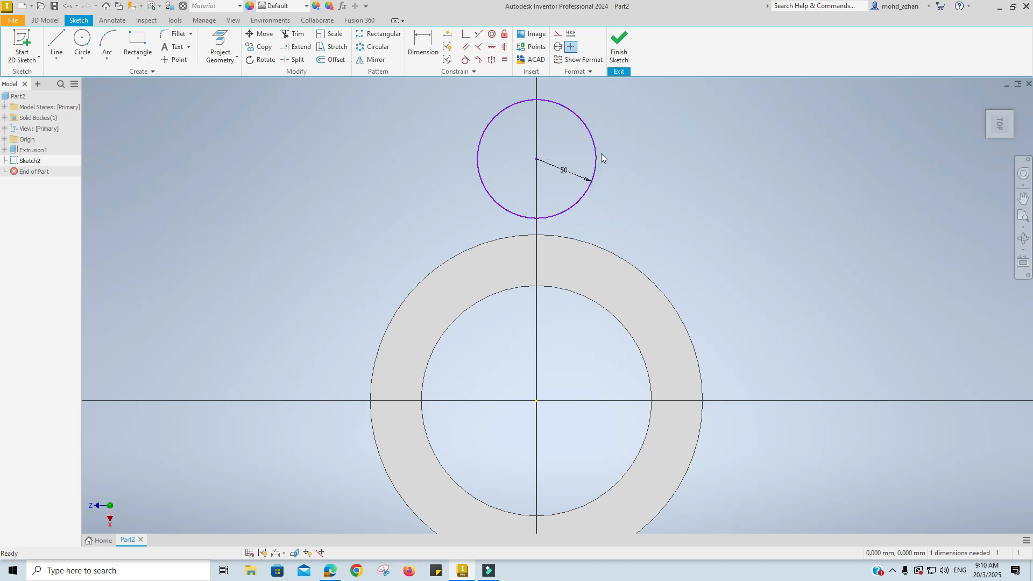
Dimension the distance between the small circle's centre and the sketch origin as 175 mm
key("alt+Tab")
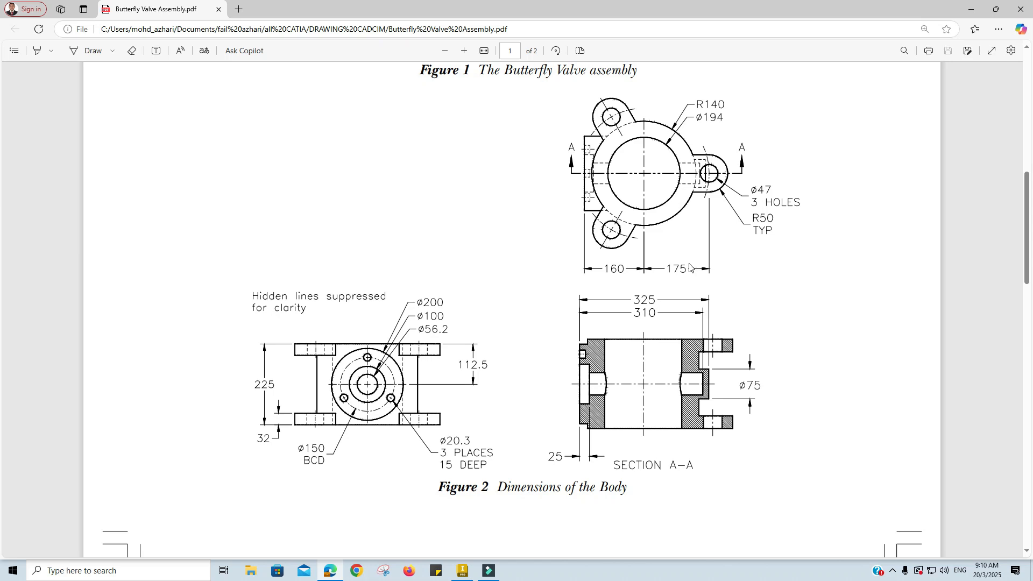
key("alt+Tab")
left_click(420, 46)
left_click(536, 160)
left_click(536, 401)
left_click(816, 311)
type("175")
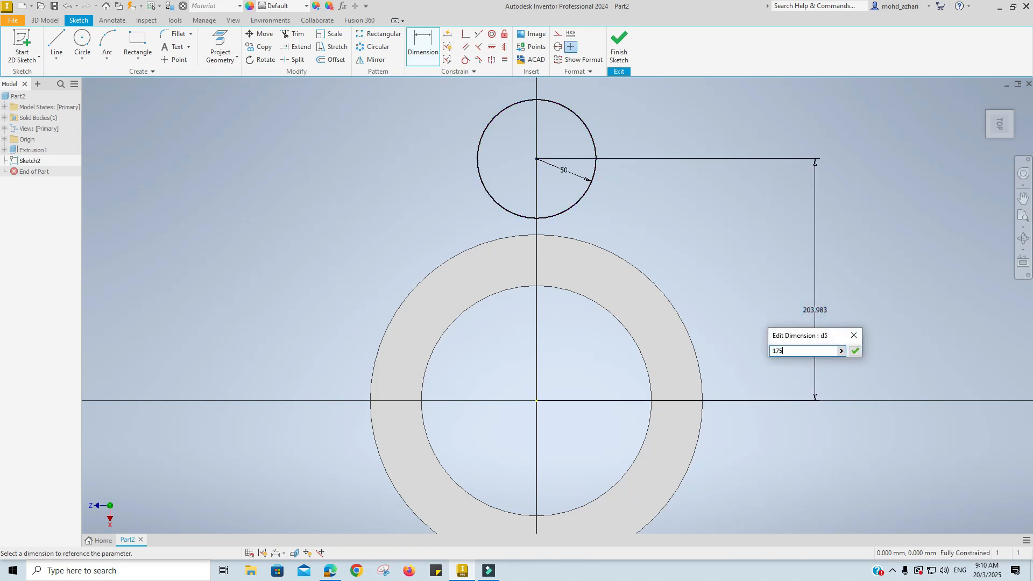
key("Return")
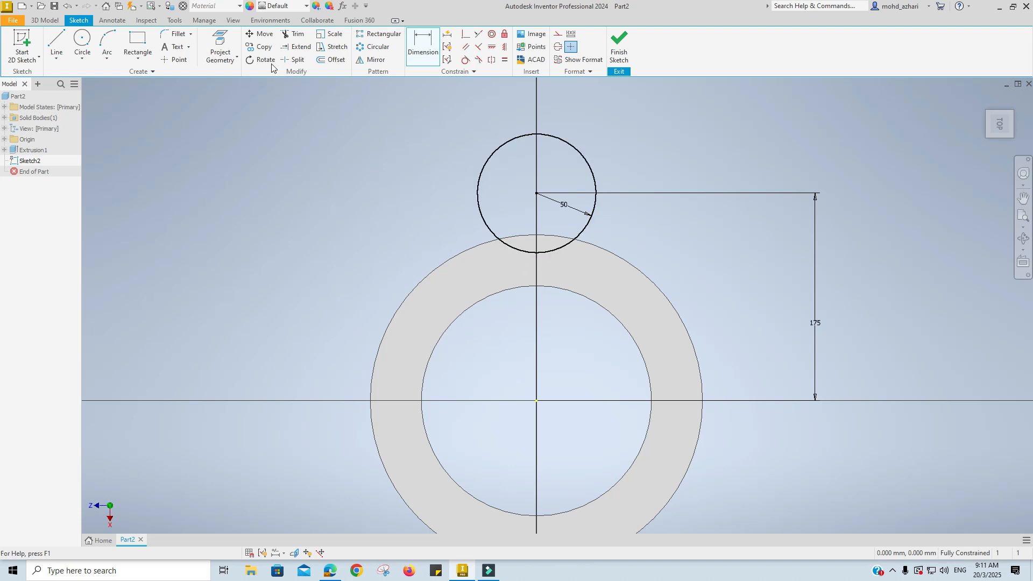
Project the ring's outer edge and draw two tangent lines from both sides of the 50 mm radius circle to it
left_click(220, 43)
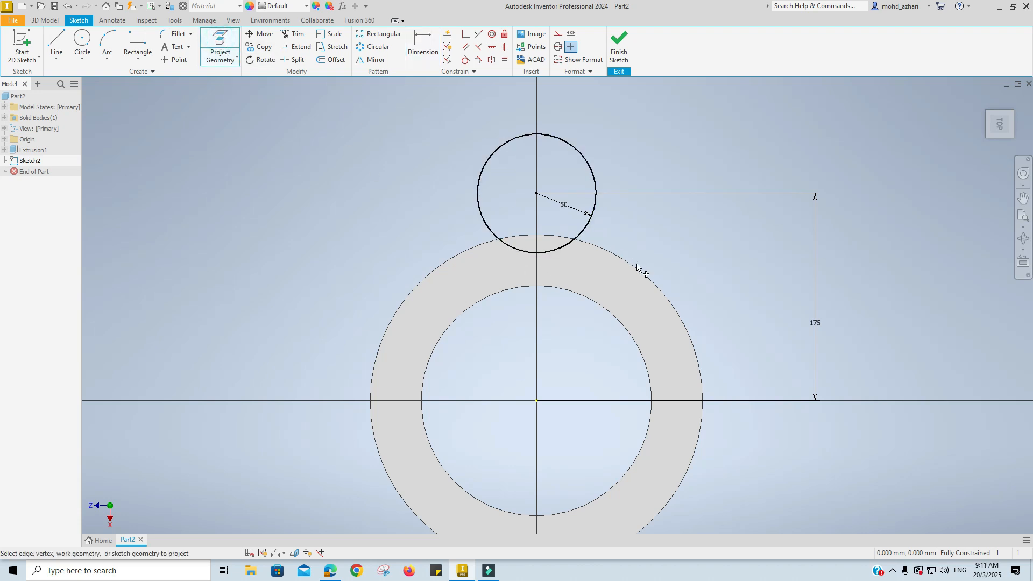
left_click(639, 269)
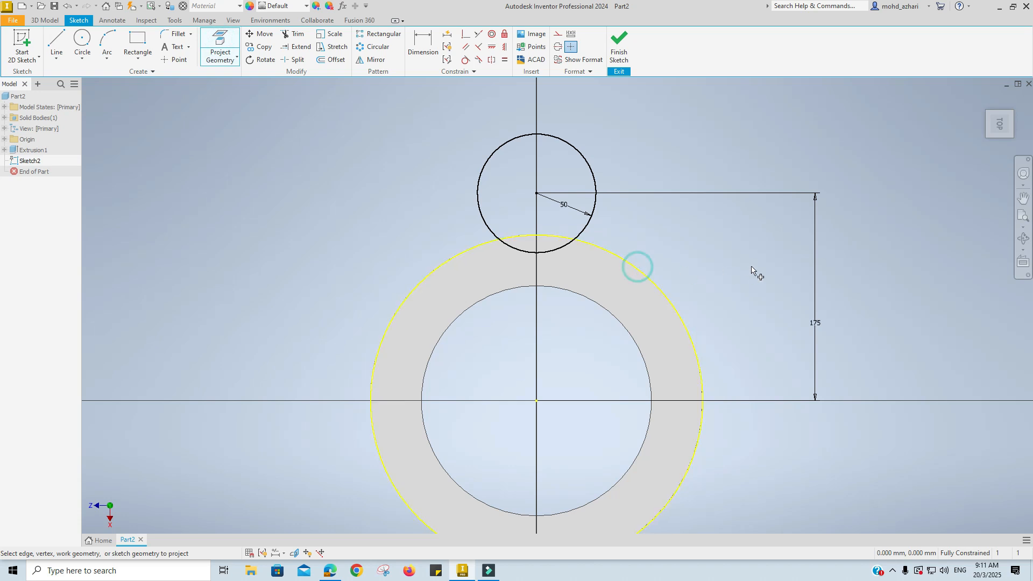
left_click(50, 51)
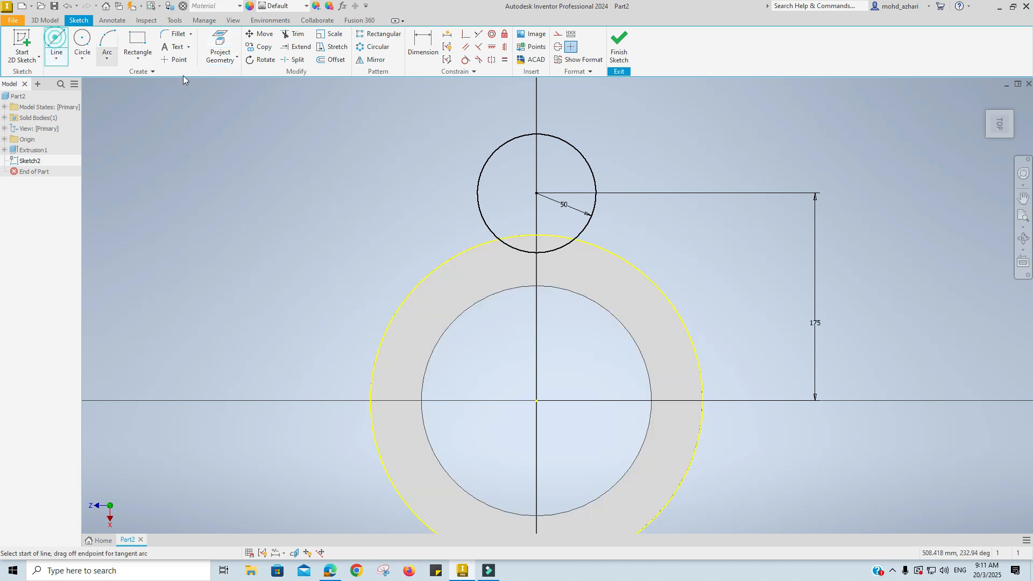
left_click(598, 189)
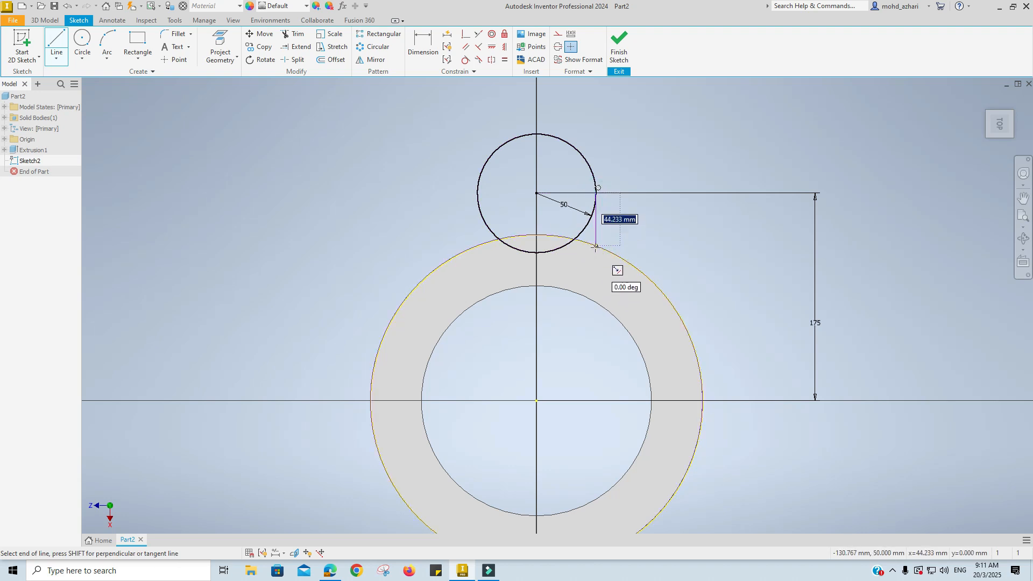
double_click(595, 246)
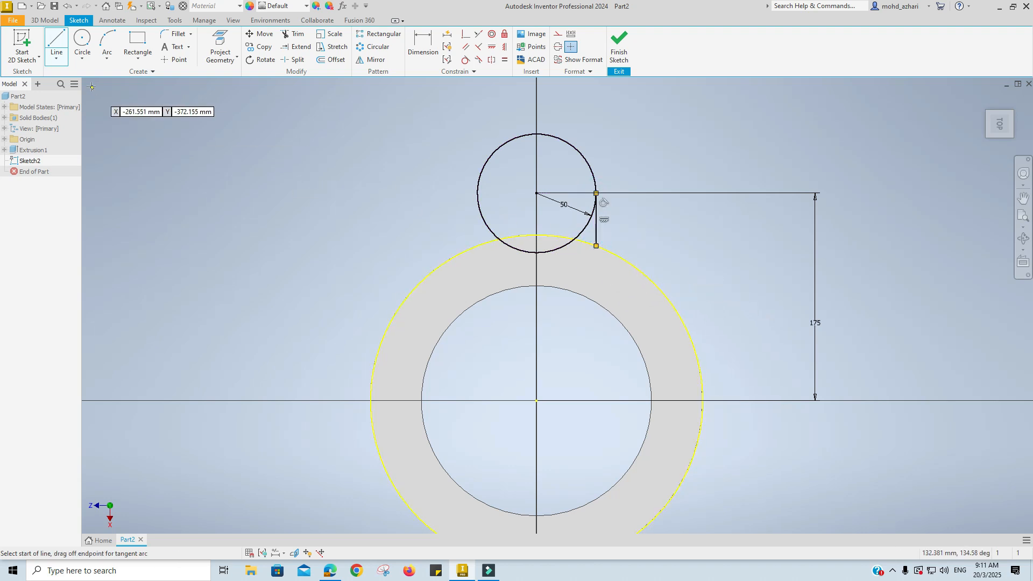
left_click(60, 41)
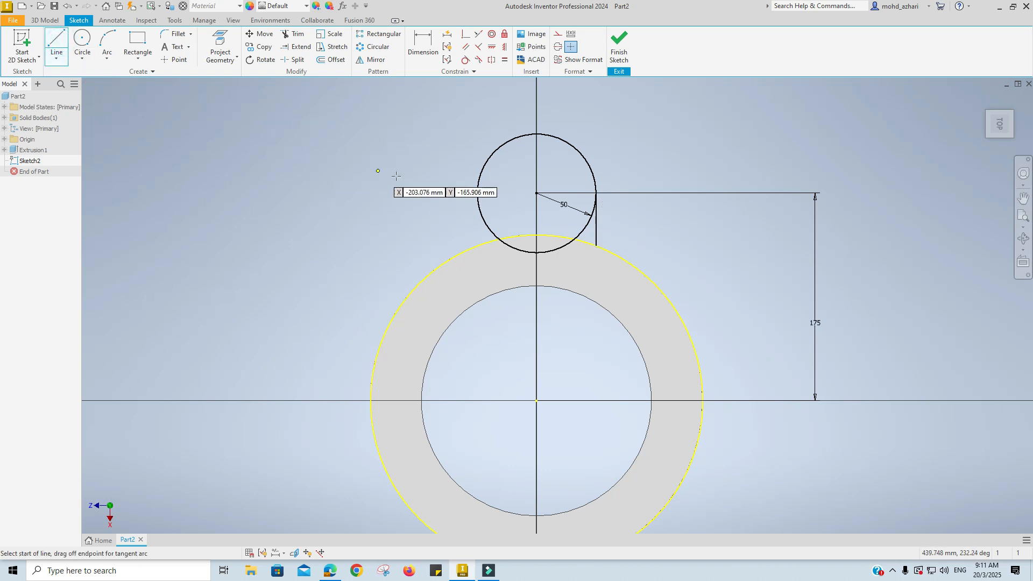
left_click(478, 194)
double_click(478, 246)
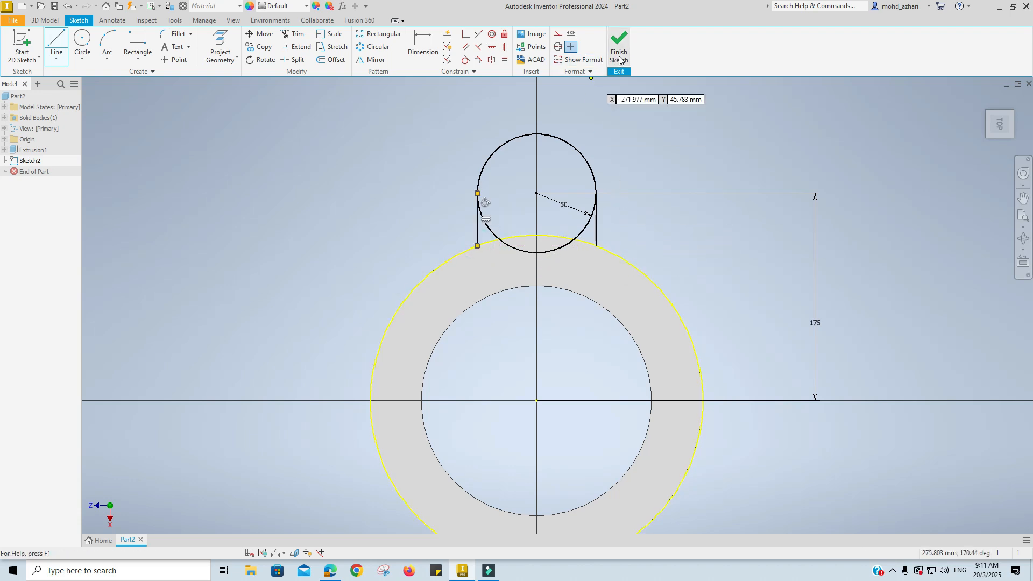
Check the hole size in the PDF drawing, draw a 47 mm diameter circle concentric with the 50 mm radius circle, and finish the sketch
key("alt+Tab")
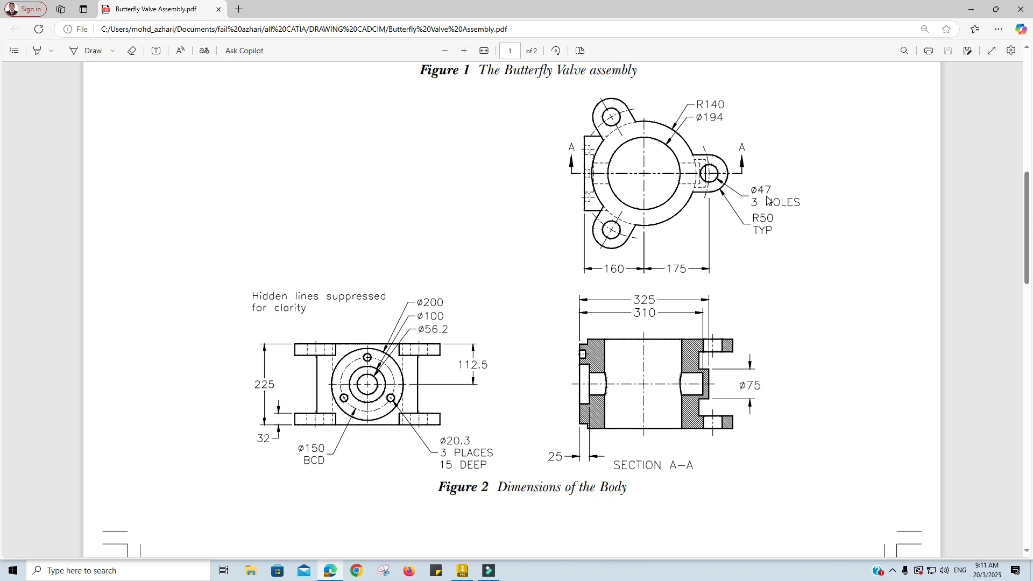
key("alt+Tab")
key("c")
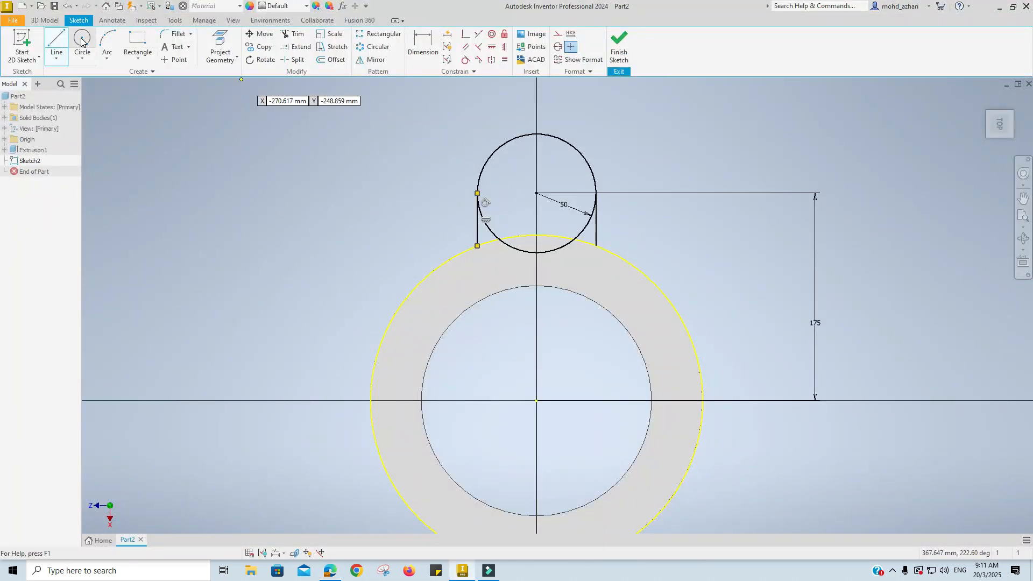
left_click(537, 192)
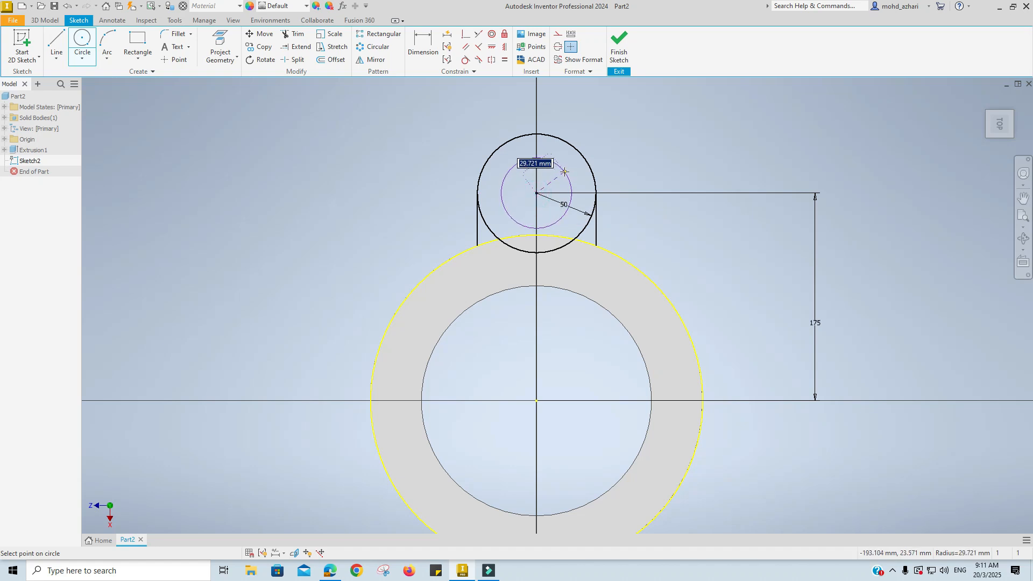
right_click(564, 172)
left_click(576, 266)
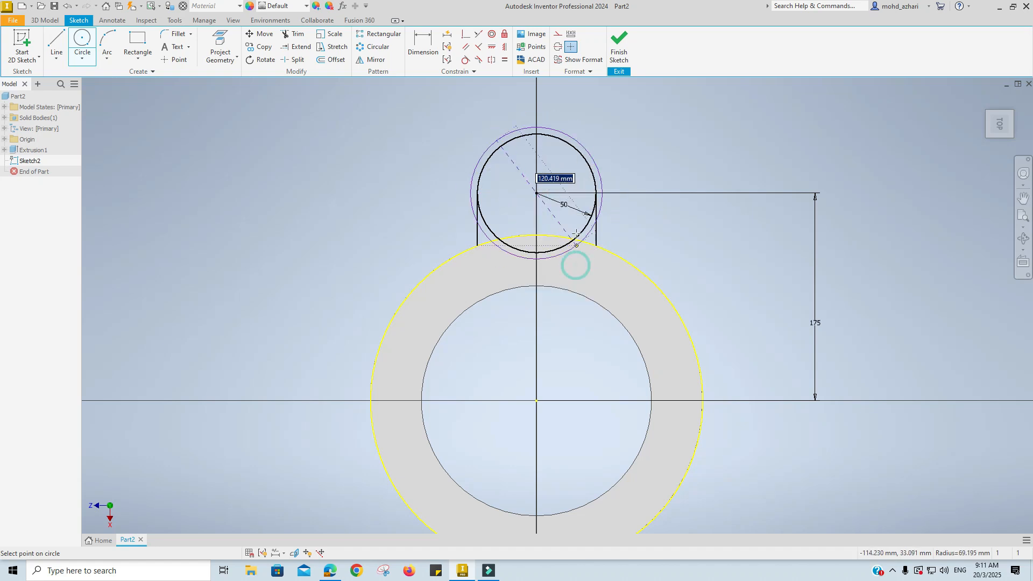
type("60")
key("Return")
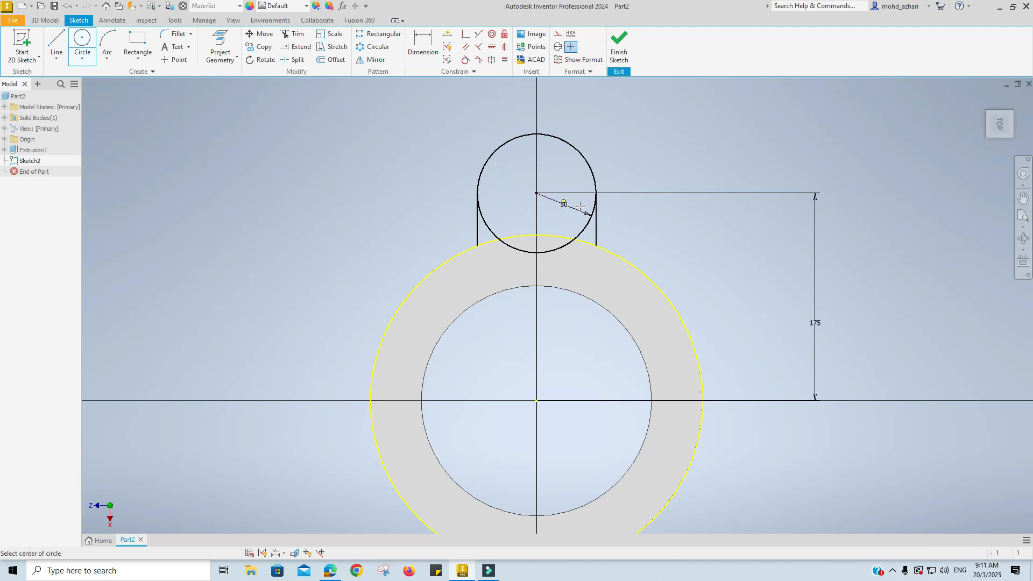
left_click(617, 54)
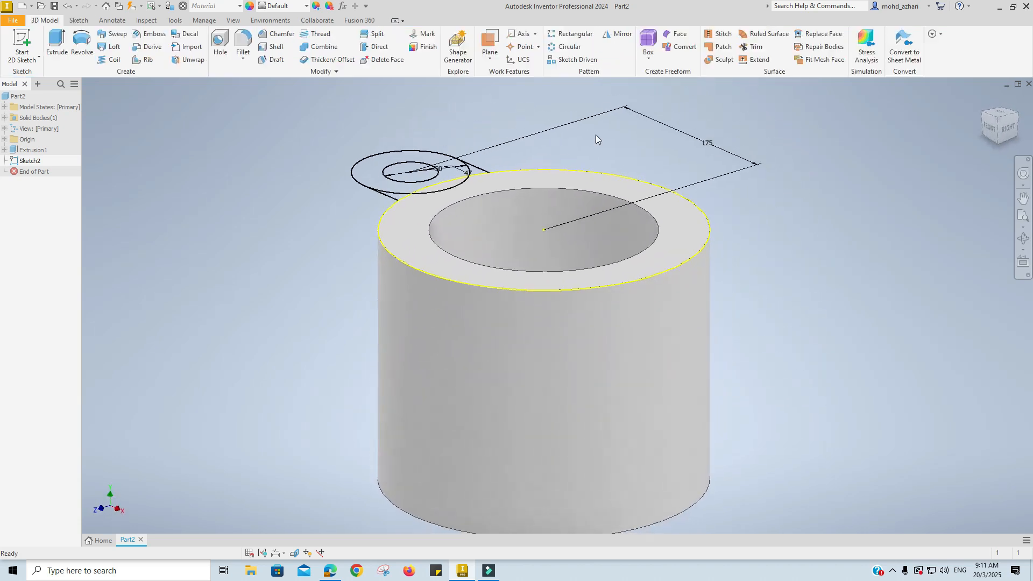
scroll(447, 204, "up", 2)
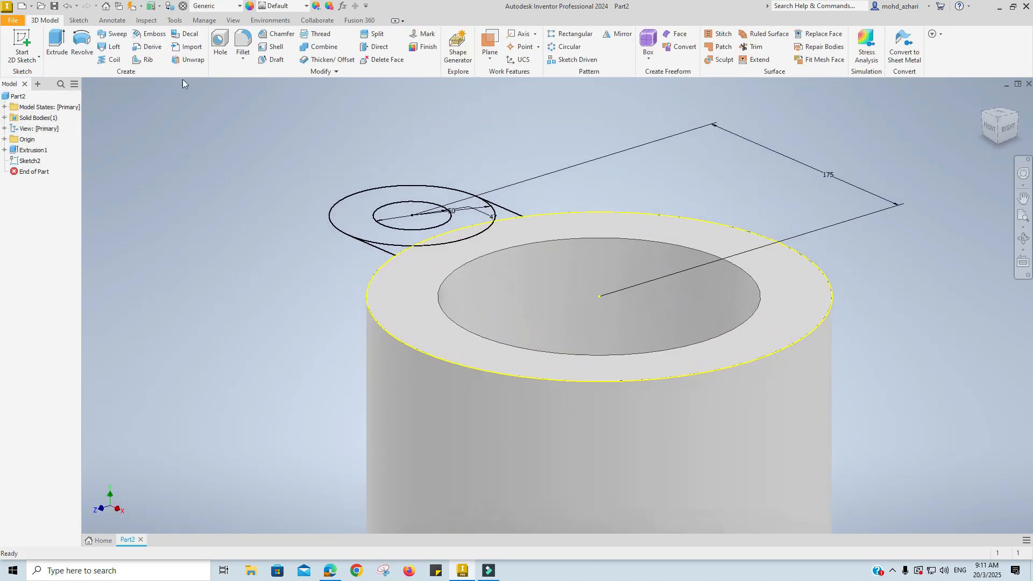
left_click(56, 43)
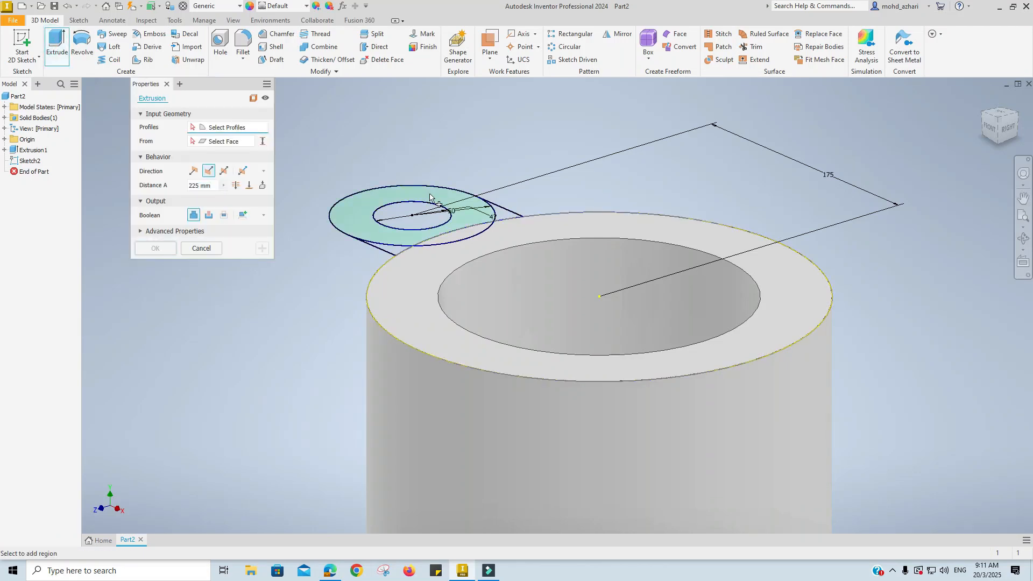
left_click(421, 207)
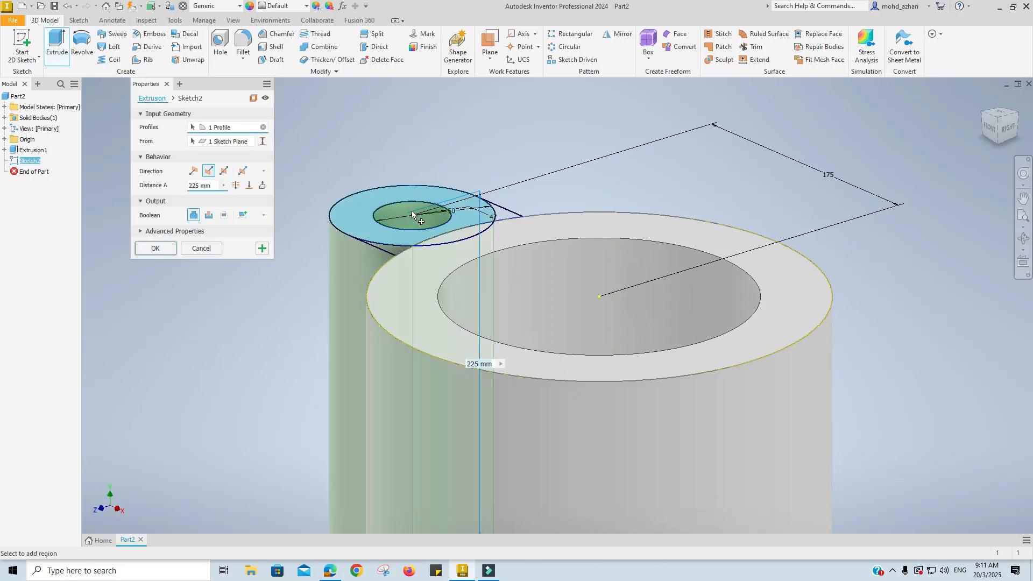
left_click(413, 216)
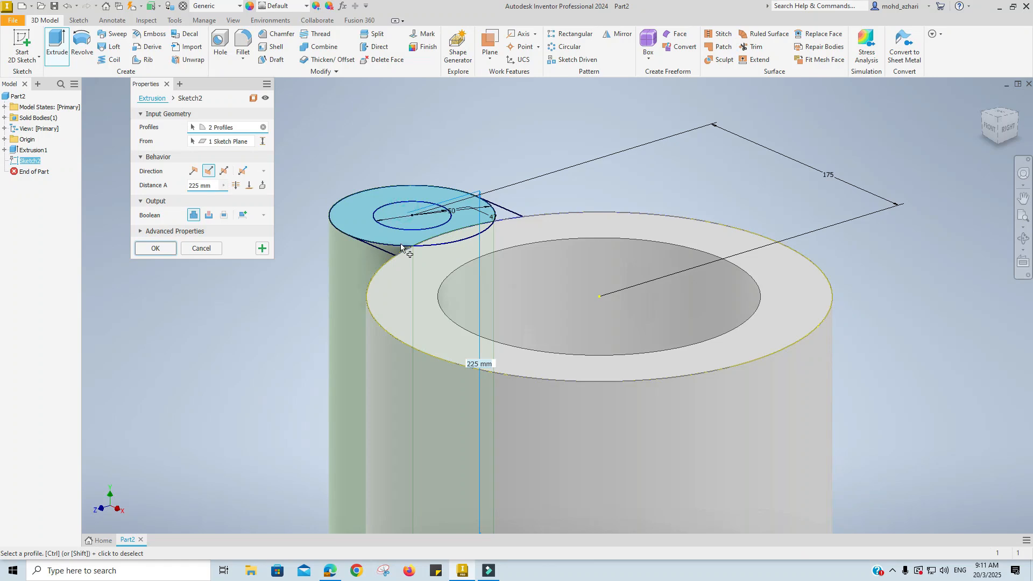
left_click(200, 248)
Extrude the lug's ring-shaped area and both tangent corner regions 32 mm down along the cylinder, leaving the hole open, using the drawing's thickness
left_click(57, 44)
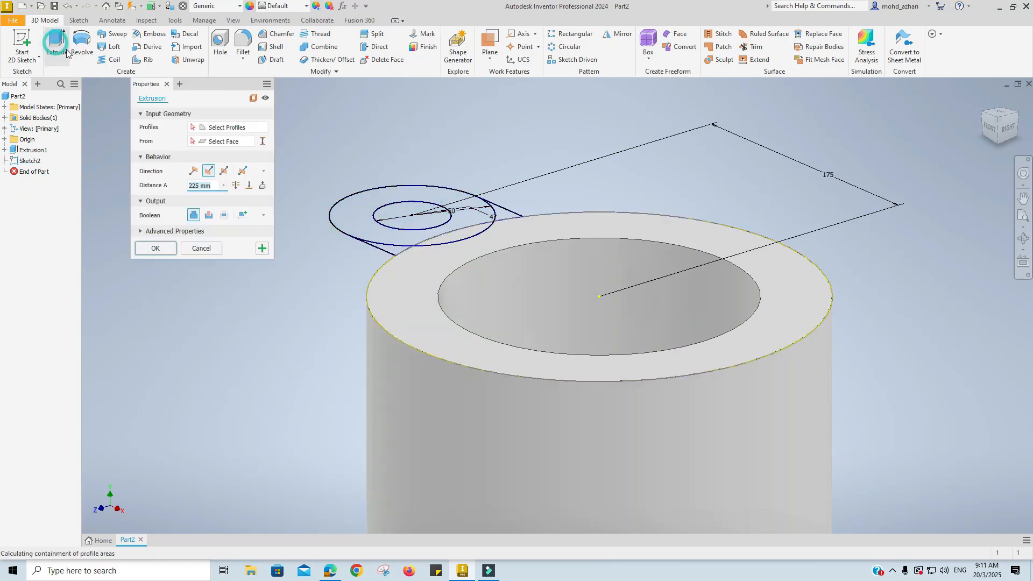
left_click(499, 217)
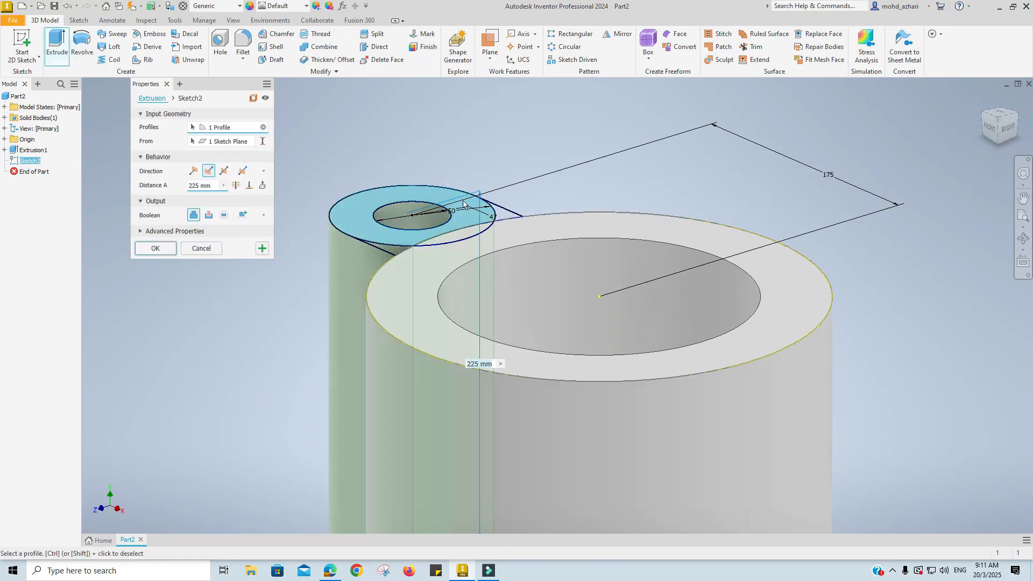
left_click(505, 216)
left_click(399, 254)
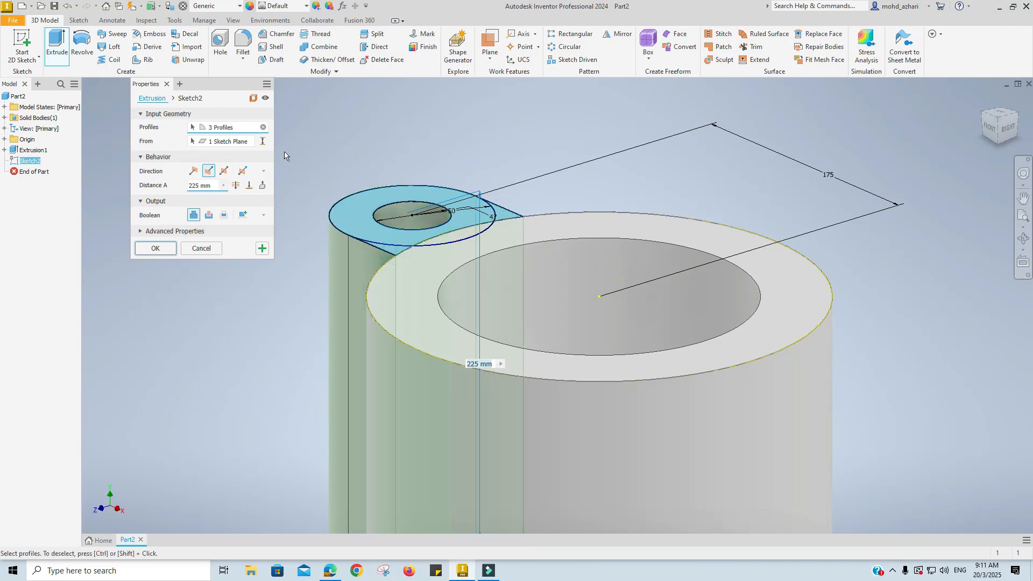
key("alt+Tab")
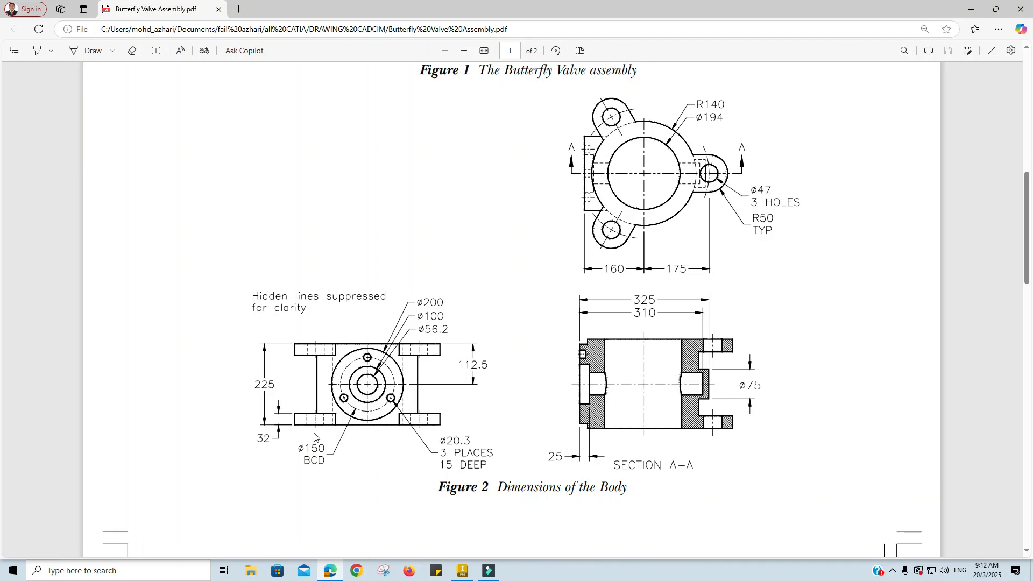
left_click(269, 439)
key("alt+Tab")
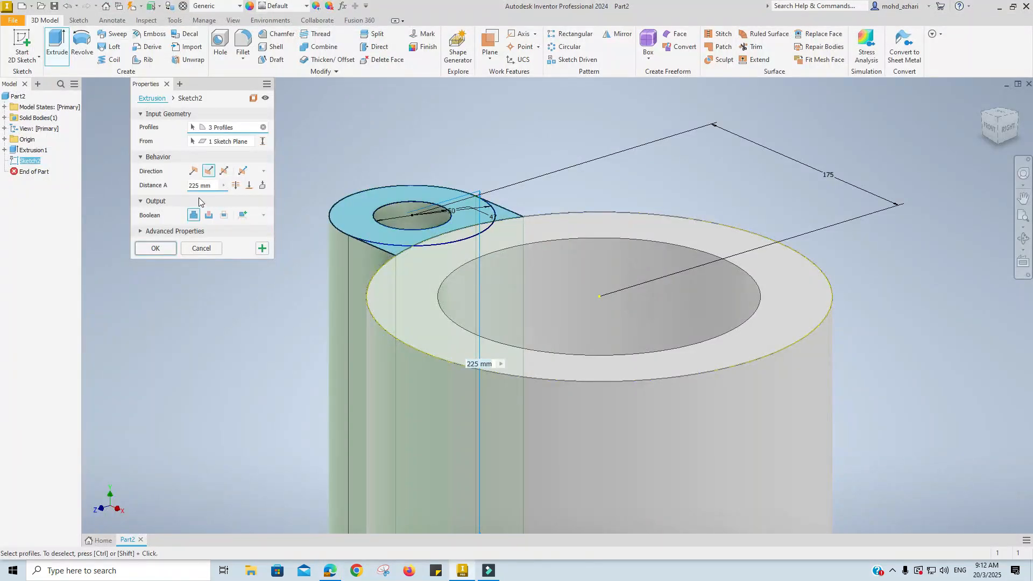
left_click(214, 187)
type("32")
left_click(155, 249)
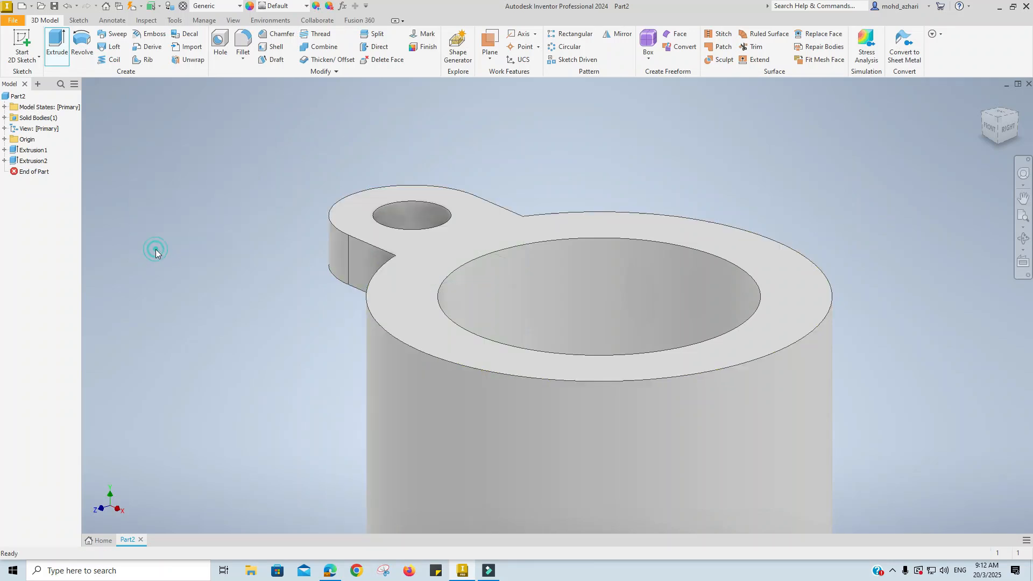
Create a circular pattern of the lug around the cylinder's axis with 3 instances over 360 degrees
middle_click_drag(401, 266, 327, 212)
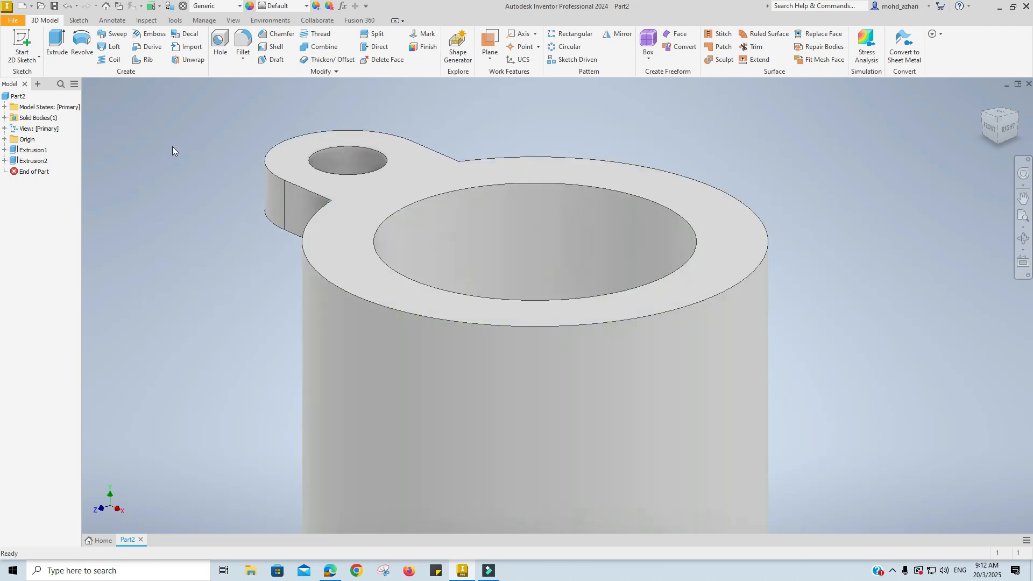
left_click(35, 161)
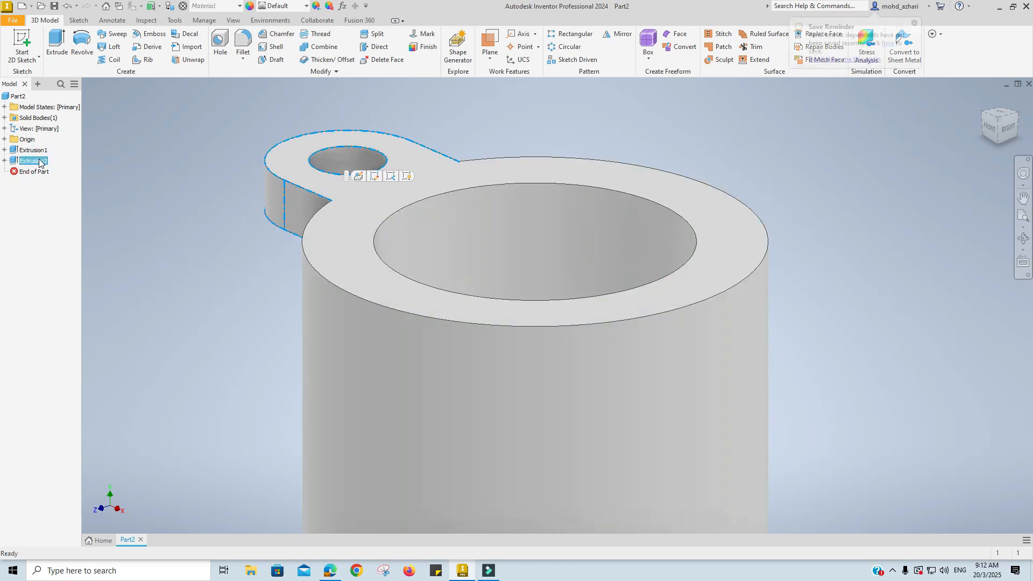
left_click(574, 48)
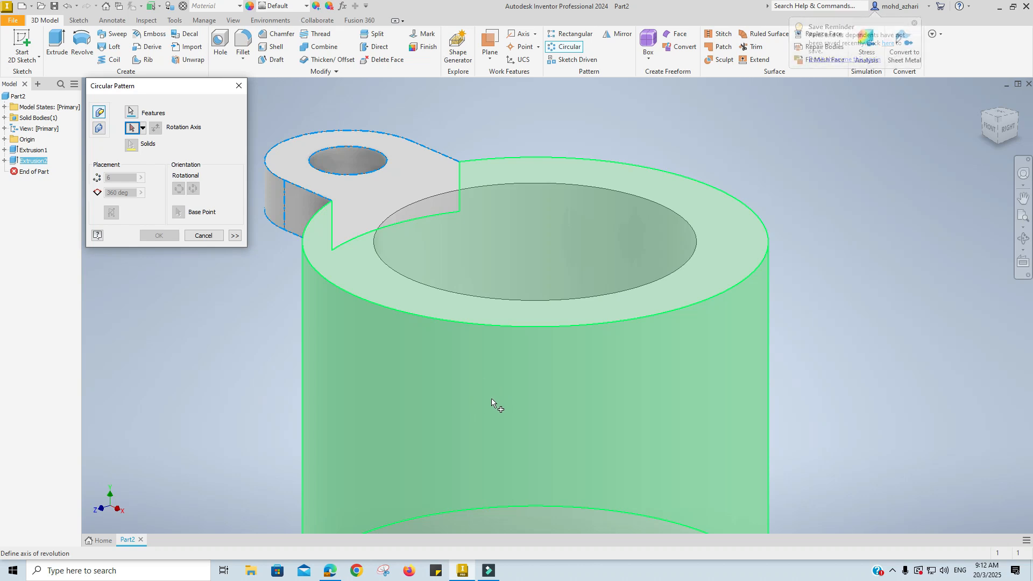
left_click(509, 398)
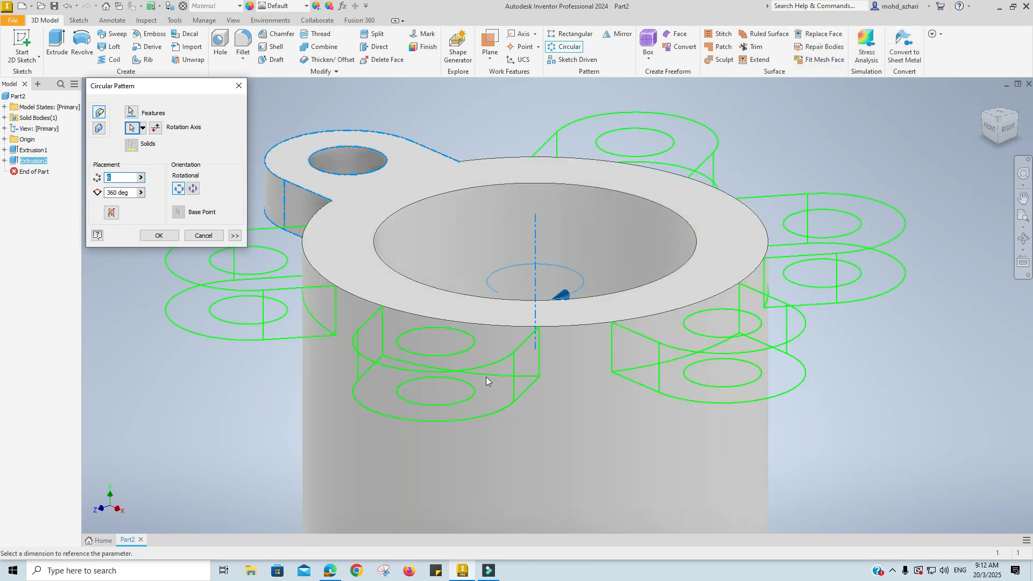
type("3")
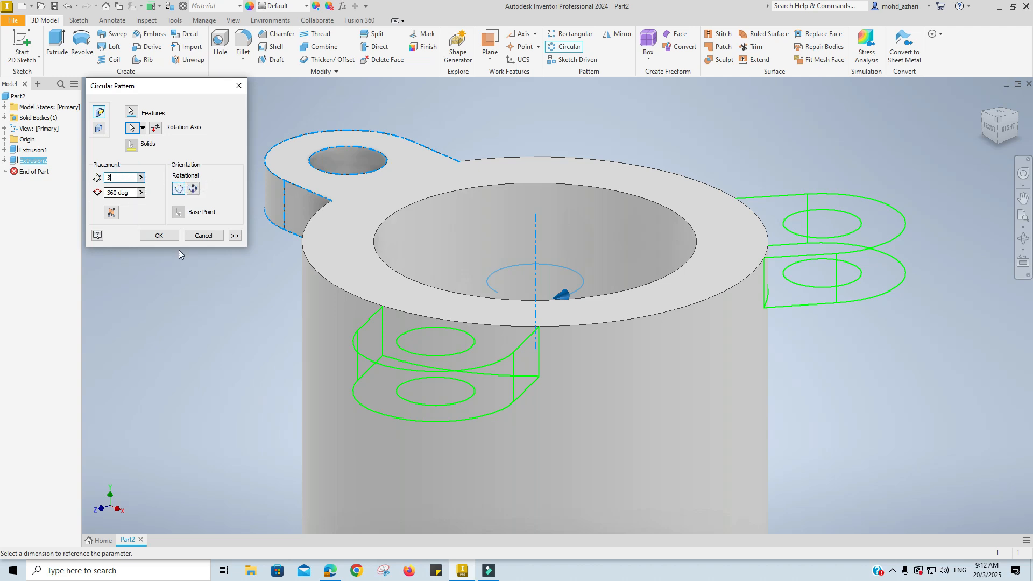
left_click(159, 235)
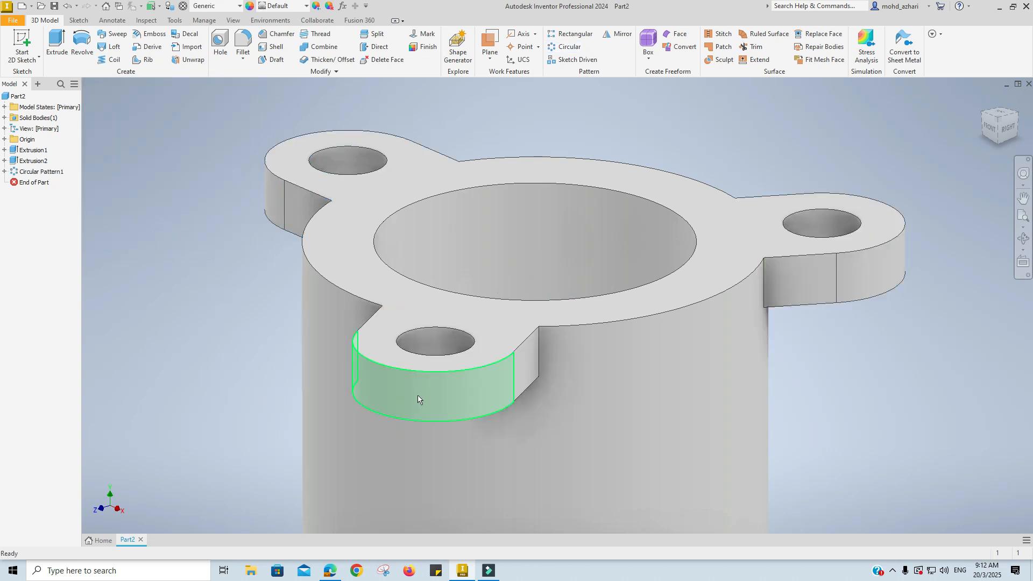
Create a rectangular pattern of the original lug down the cylinder's axis with 2 instances spaced 225-32 mm, checking the heights in the PDF drawing
scroll(430, 401, "down", 3)
middle_click_drag(442, 402, 461, 288)
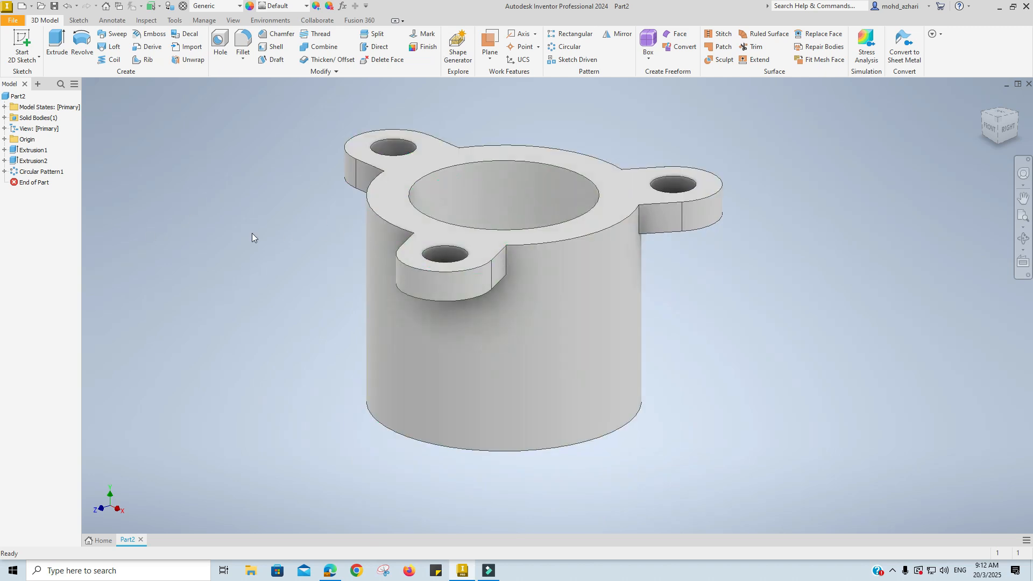
left_click(41, 162)
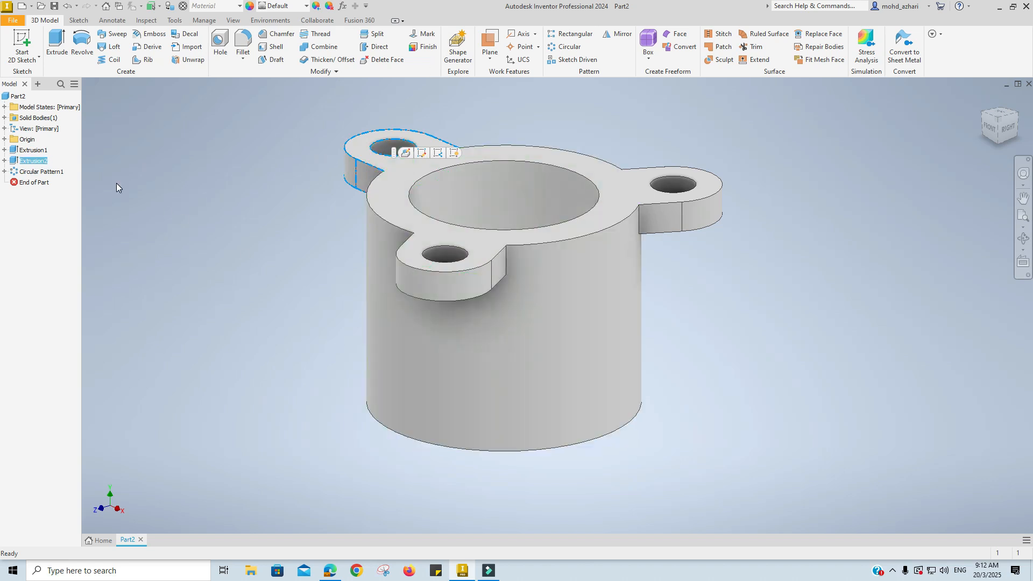
key("alt+Tab")
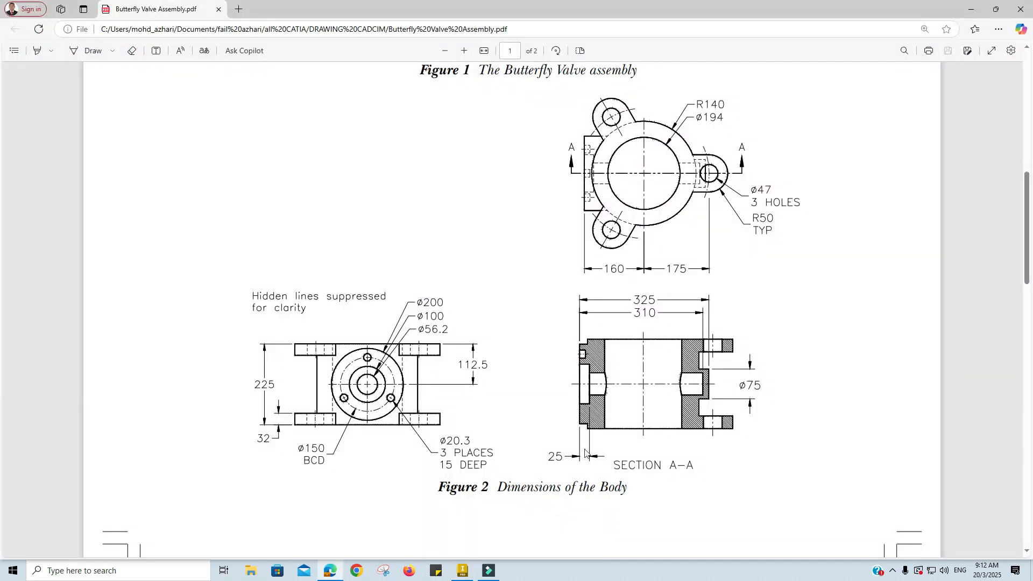
key("alt+Tab")
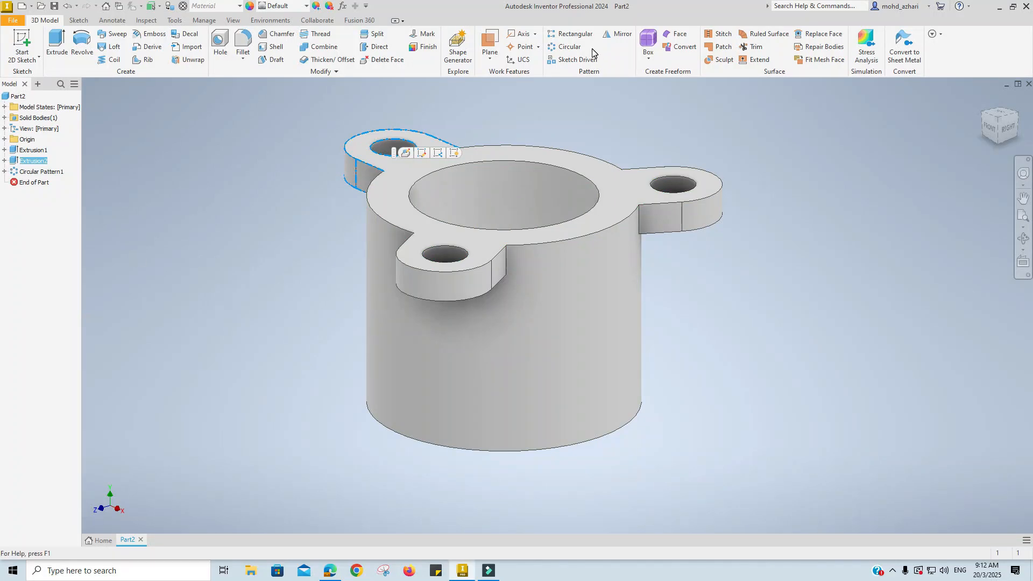
left_click(572, 34)
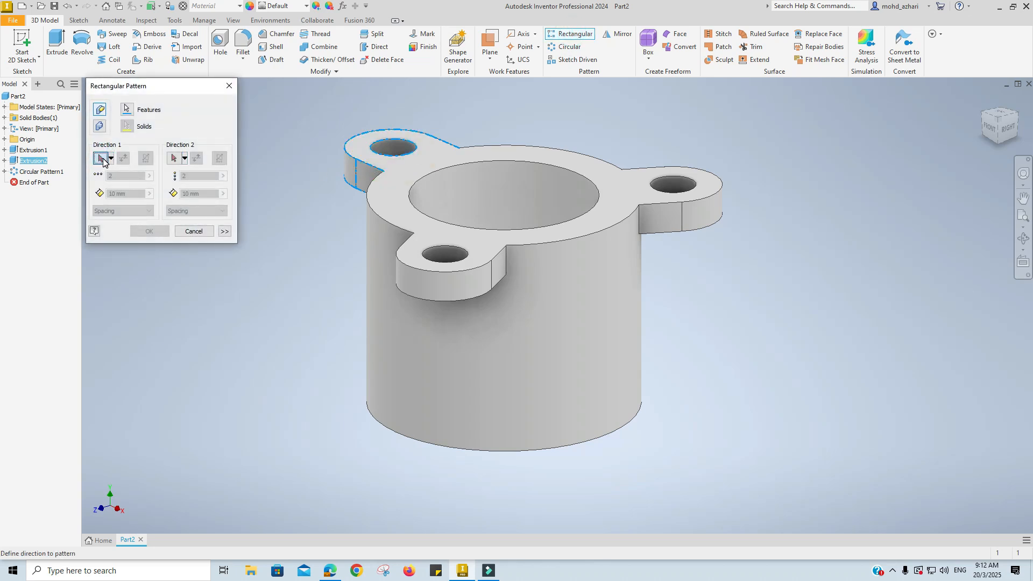
left_click_drag(495, 241, 596, 232)
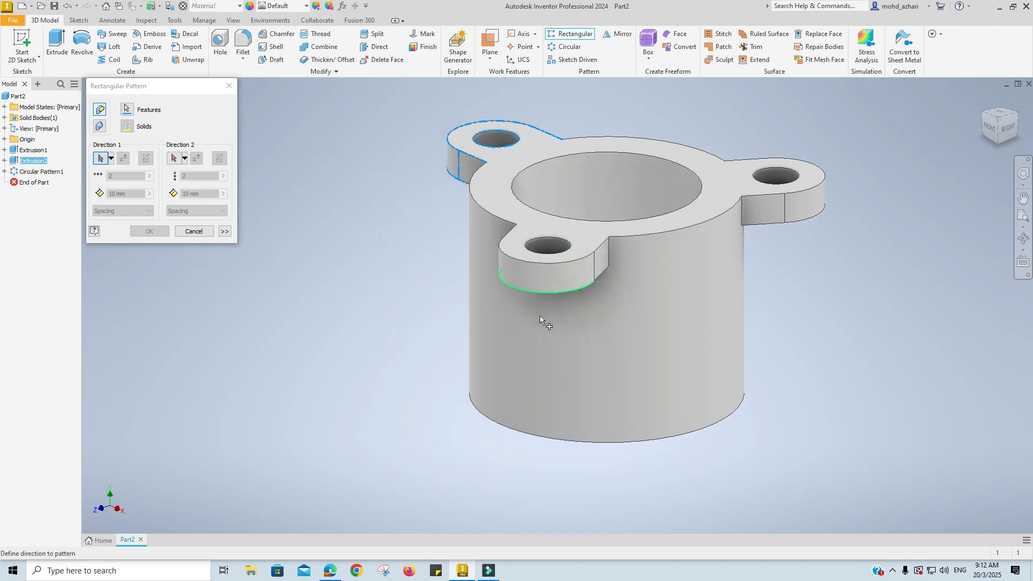
left_click(606, 341)
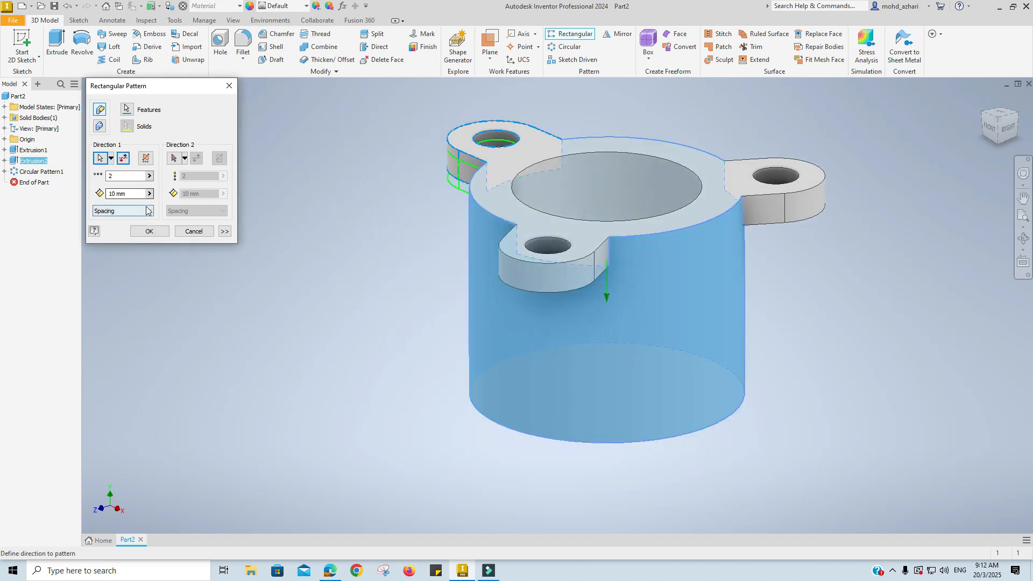
key("alt+Tab")
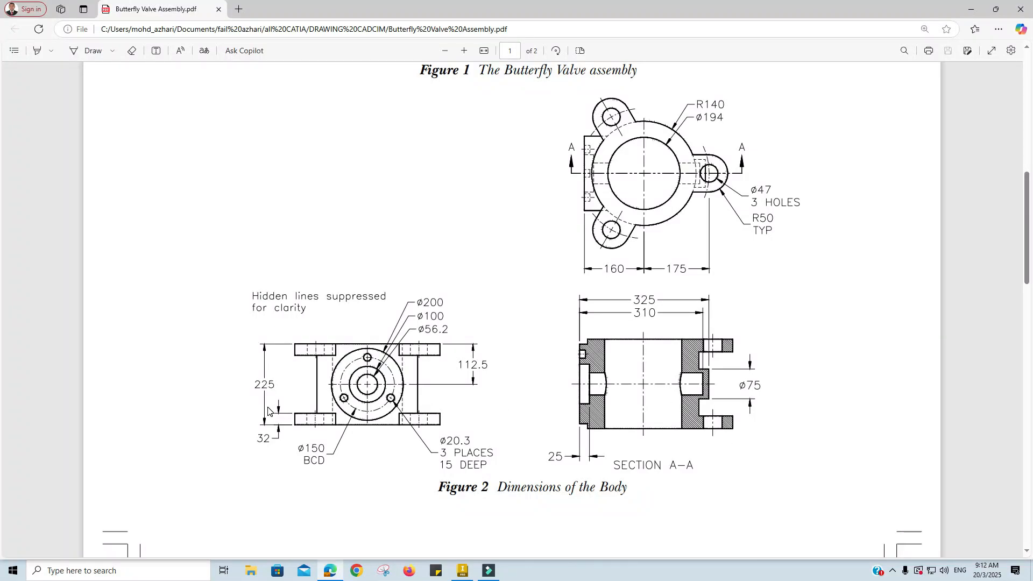
key("alt+Tab")
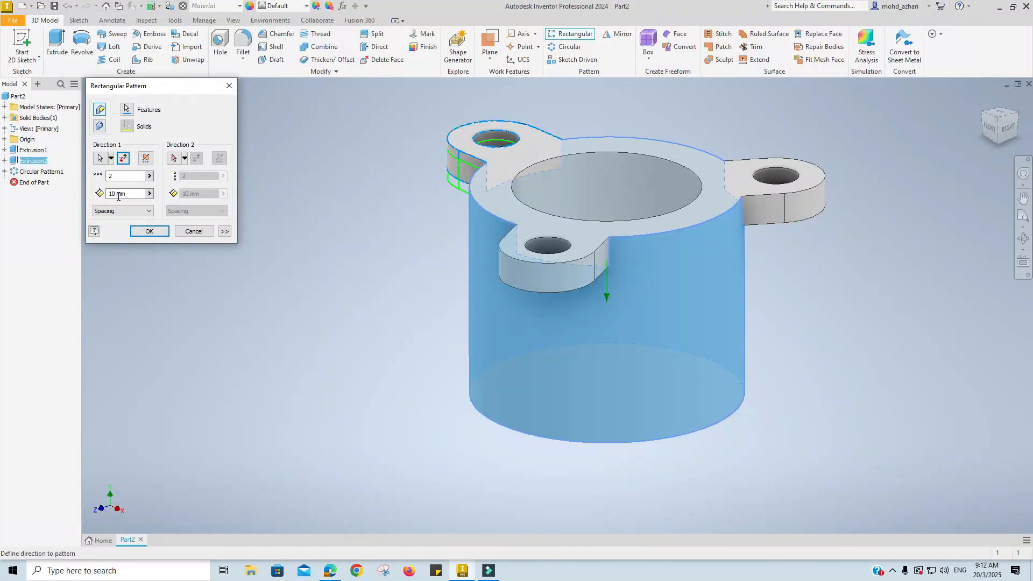
double_click(118, 194)
type("225-32")
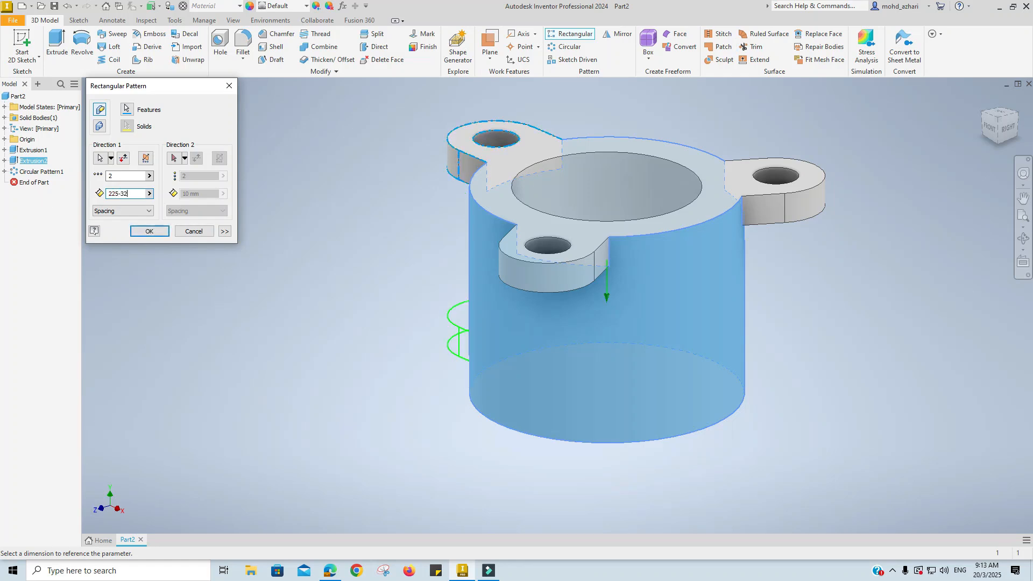
key("Return")
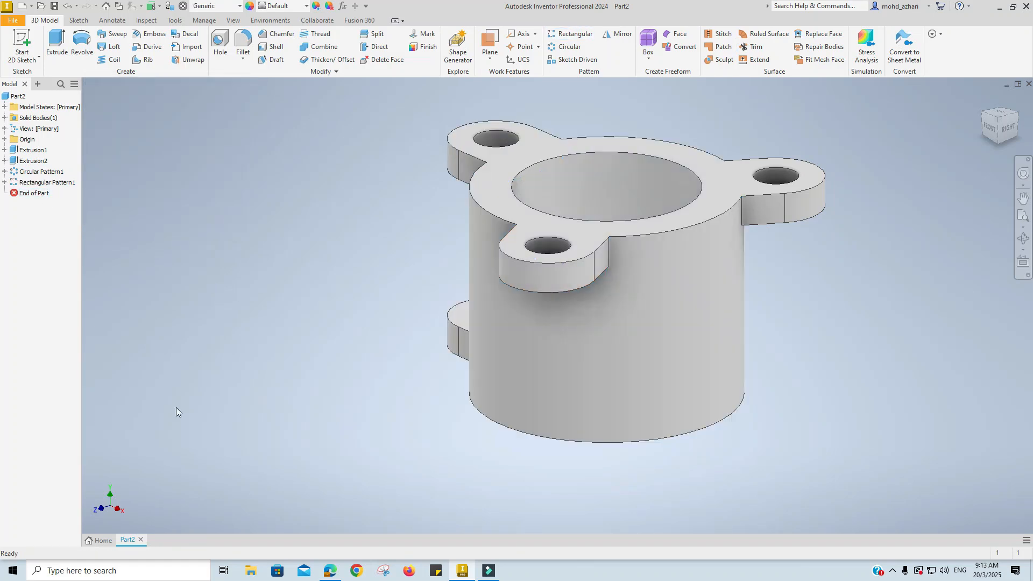
Create a circular pattern of the lower lug's rectangular pattern around the cylinder's axis with 3 instances over 360 degrees
middle_click_drag(222, 431, 344, 422, "shift")
left_click(59, 183)
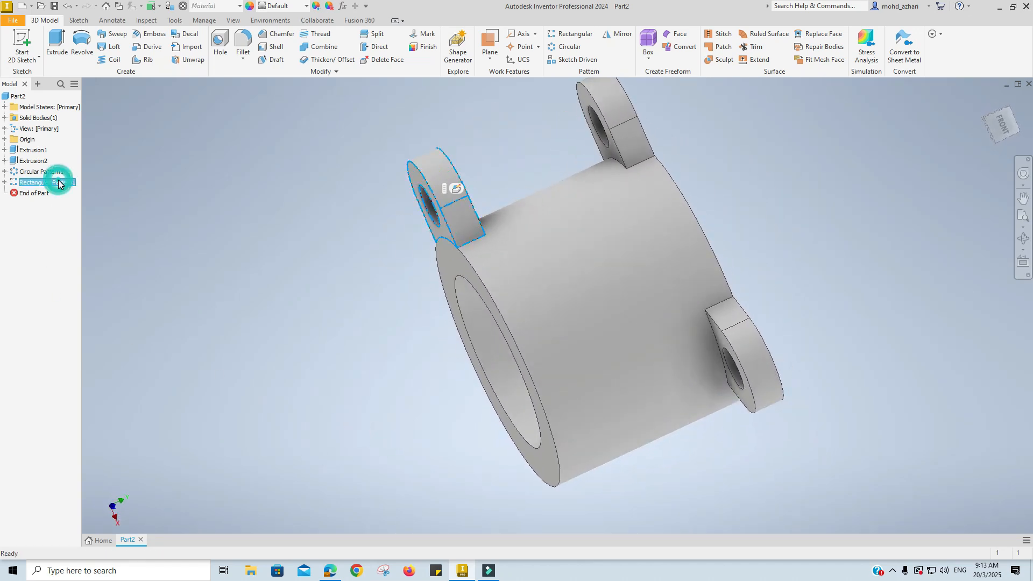
left_click(567, 49)
middle_click_drag(545, 355, 649, 243)
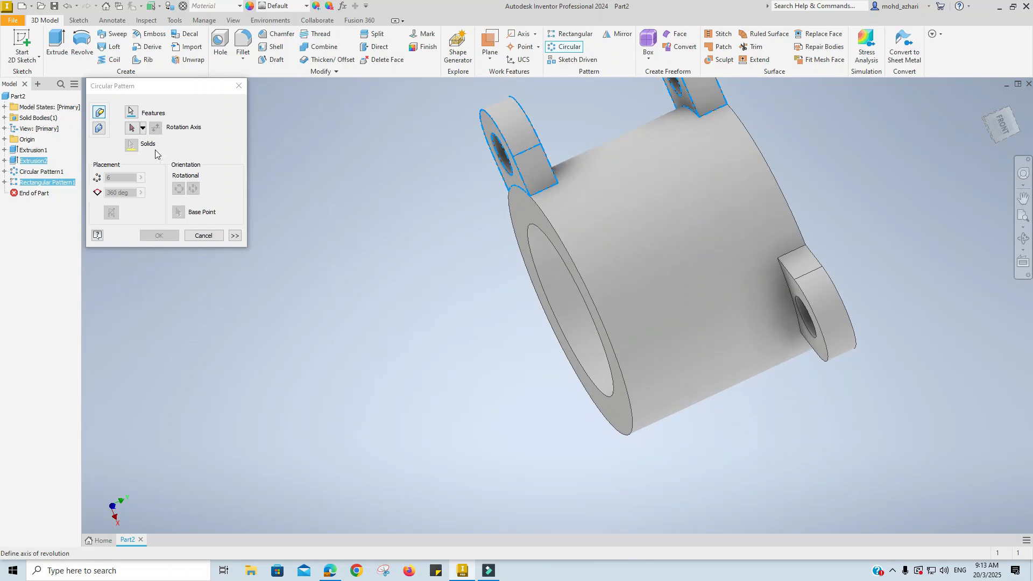
left_click(131, 128)
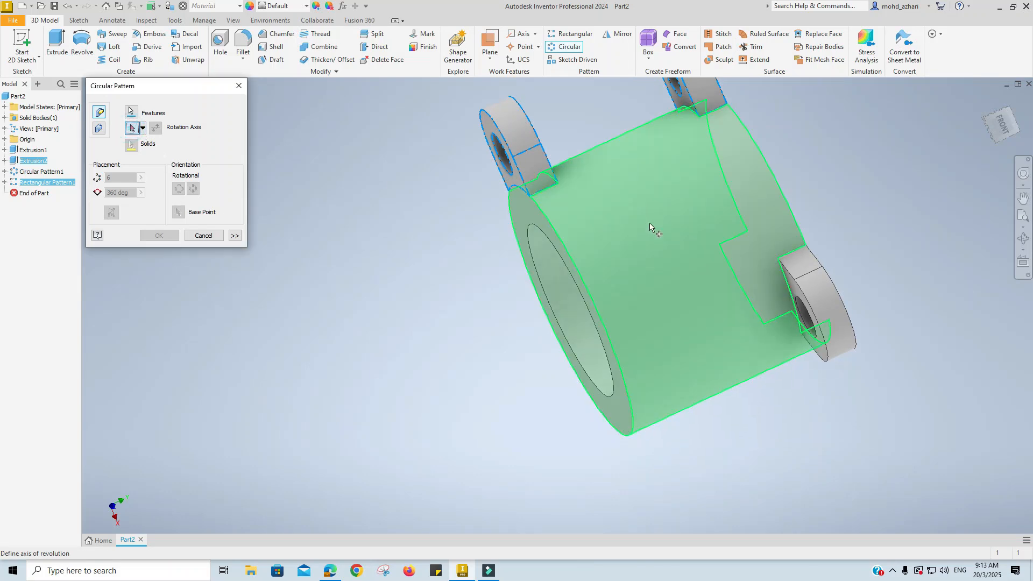
left_click(650, 223)
type("3")
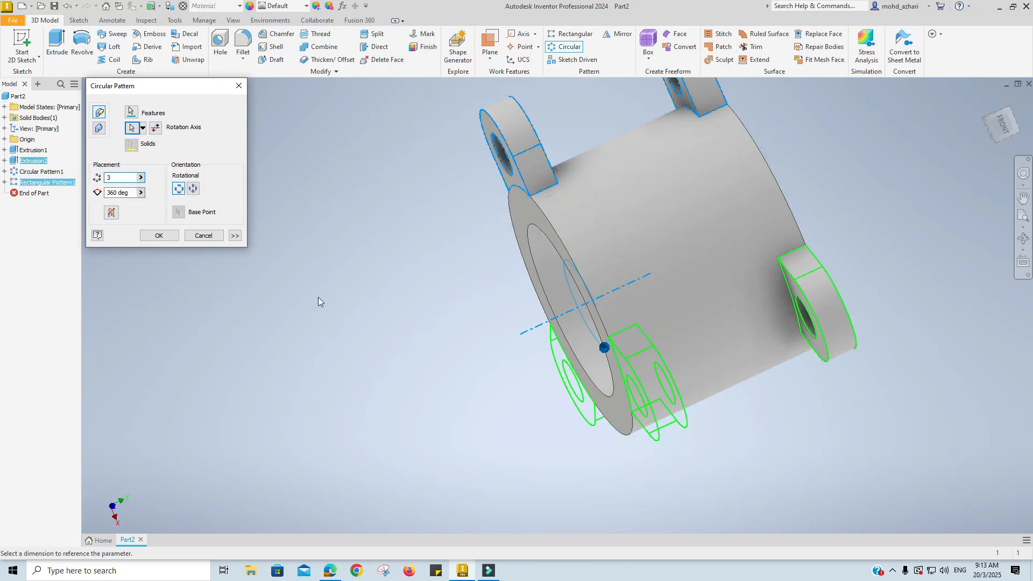
left_click(161, 235)
left_click_drag(439, 371, 482, 424)
middle_click_drag(482, 424, 454, 447, "shift")
middle_click_drag(644, 247, 509, 318)
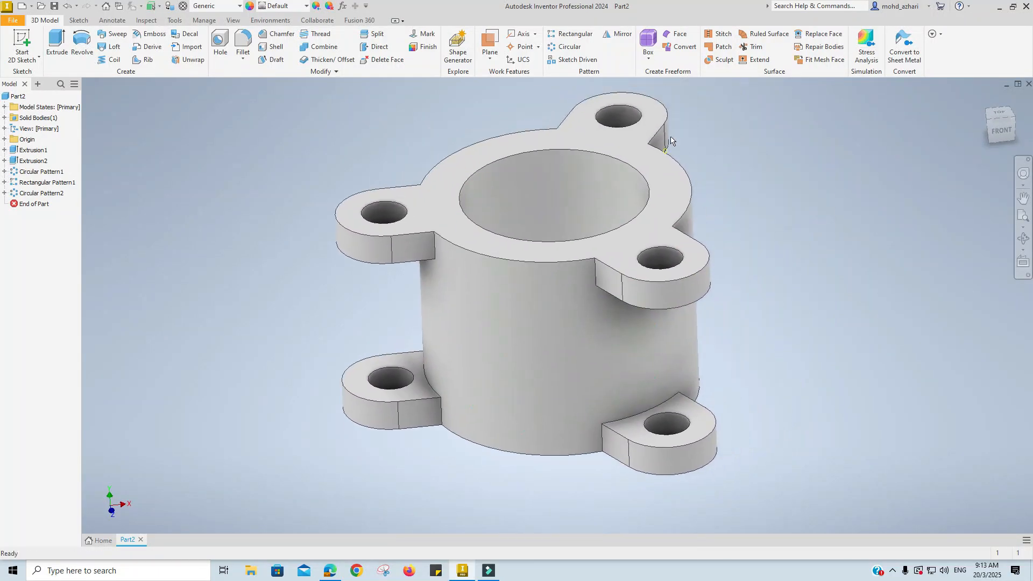
Check the body views in the PDF drawing and make the YZ origin plane visible
key("alt+Tab")
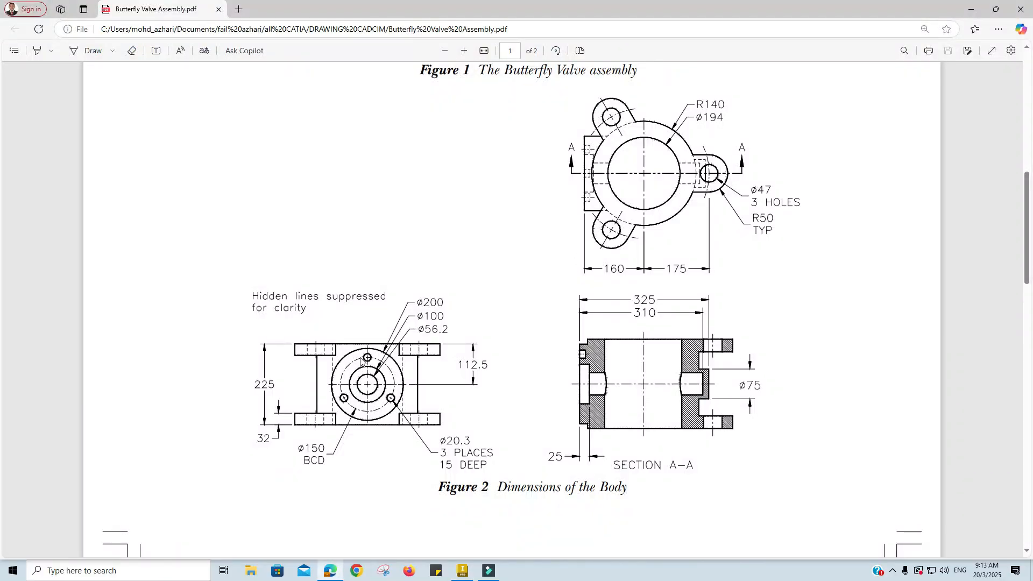
key("alt+Tab")
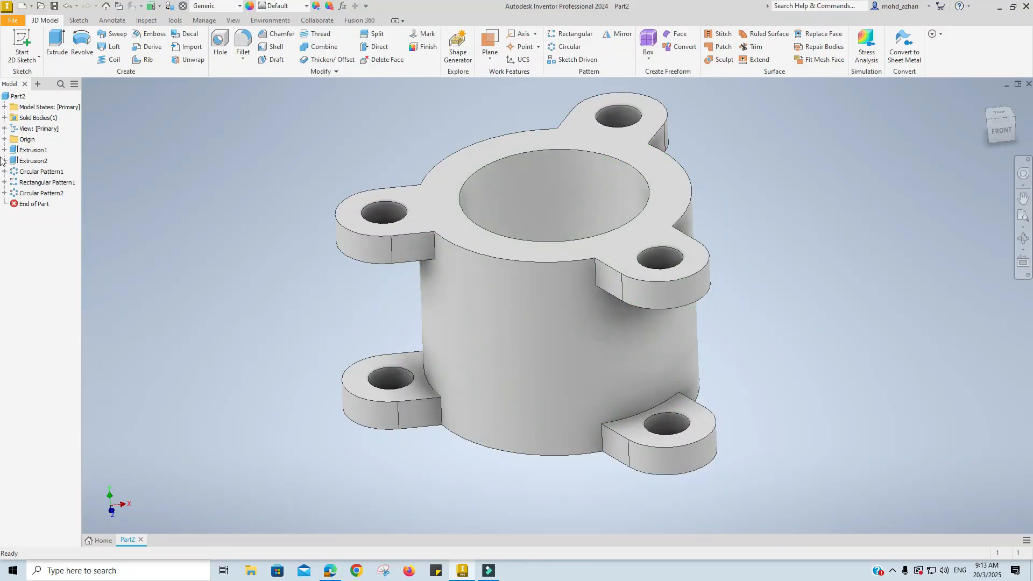
left_click(5, 139)
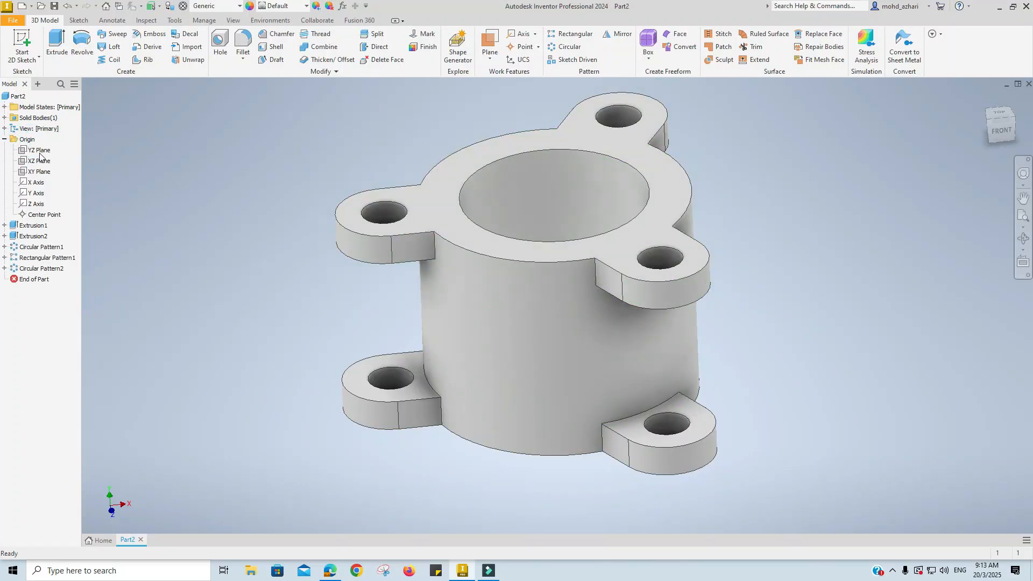
left_click(40, 153)
mouse_move(333, 372)
middle_mouse_down("shift")
mouse_move(315, 392)
mouse_move(307, 371)
middle_mouse_up("shift")
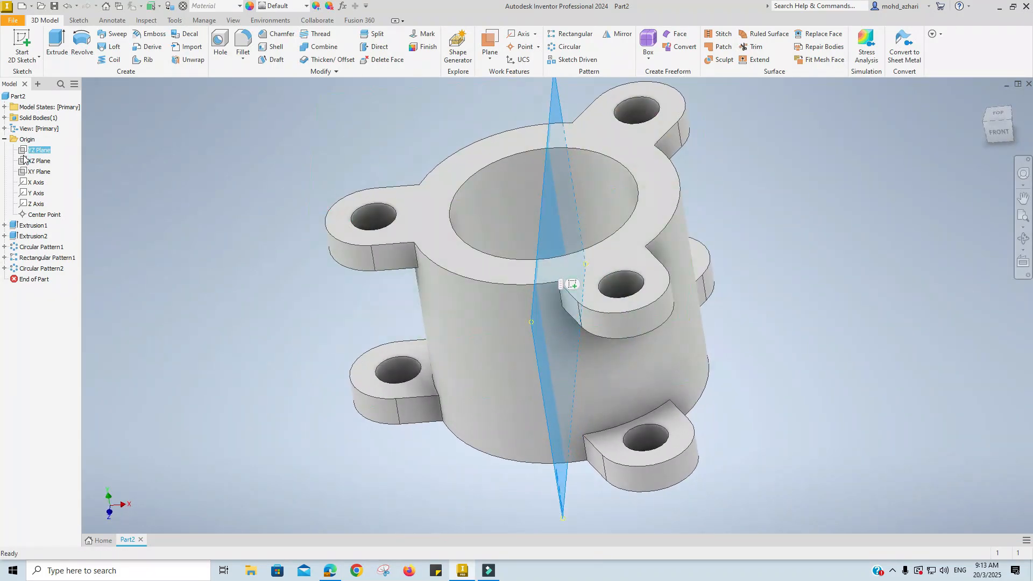
right_click(41, 152)
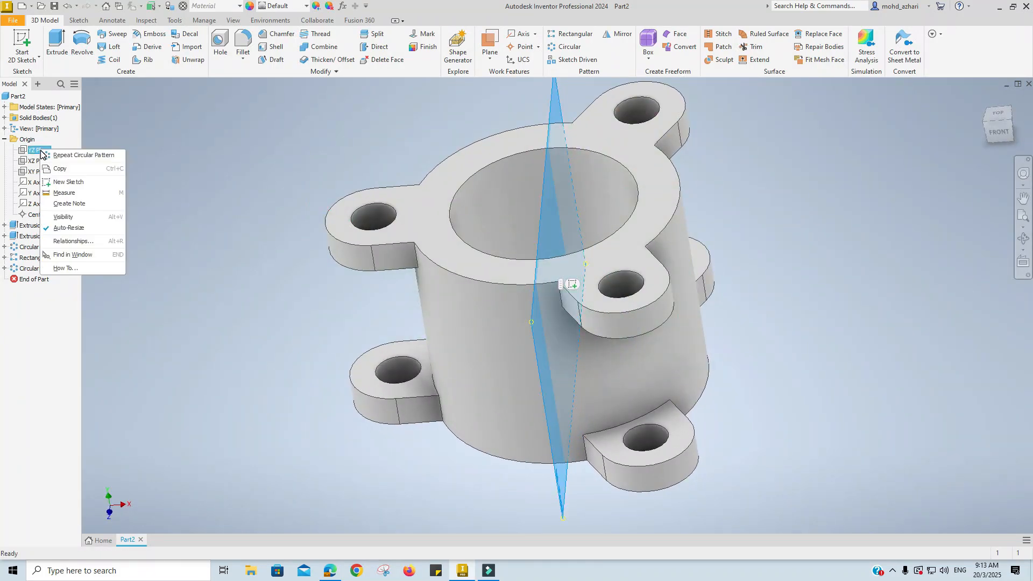
left_click(75, 218)
mouse_move(452, 318)
middle_mouse_down("shift")
mouse_move(244, 341)
mouse_move(301, 328)
mouse_move(403, 375)
mouse_move(392, 371)
middle_mouse_up("shift")
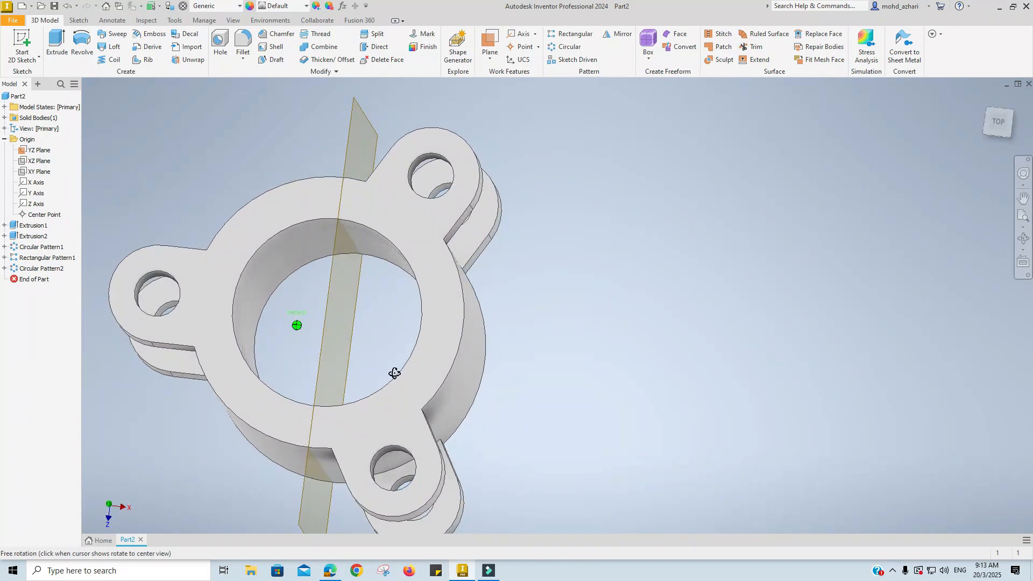
Create a work plane offset 160 mm from the YZ plane, taking the distance from the PDF drawing
key("alt+Tab")
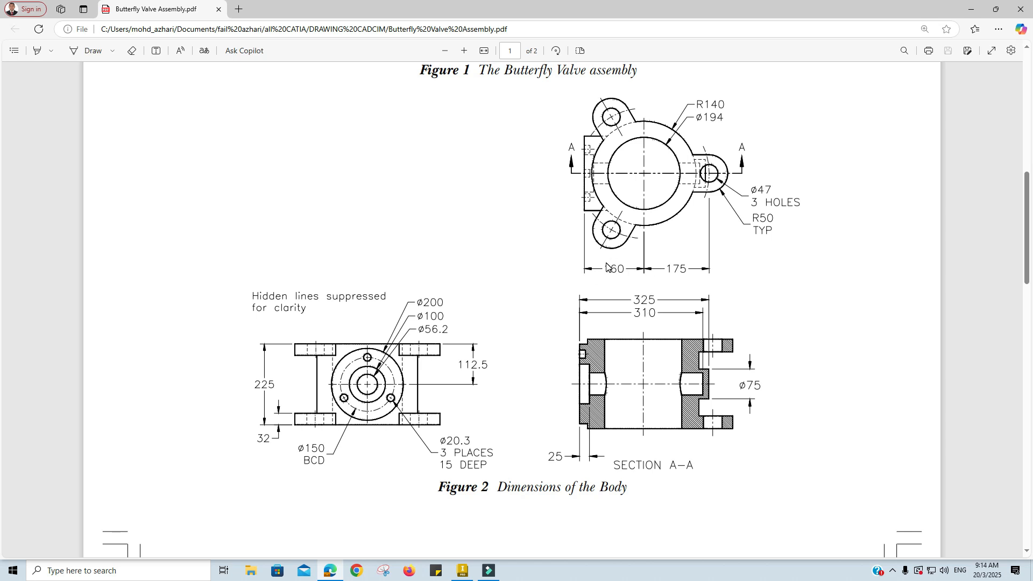
key("alt+Tab")
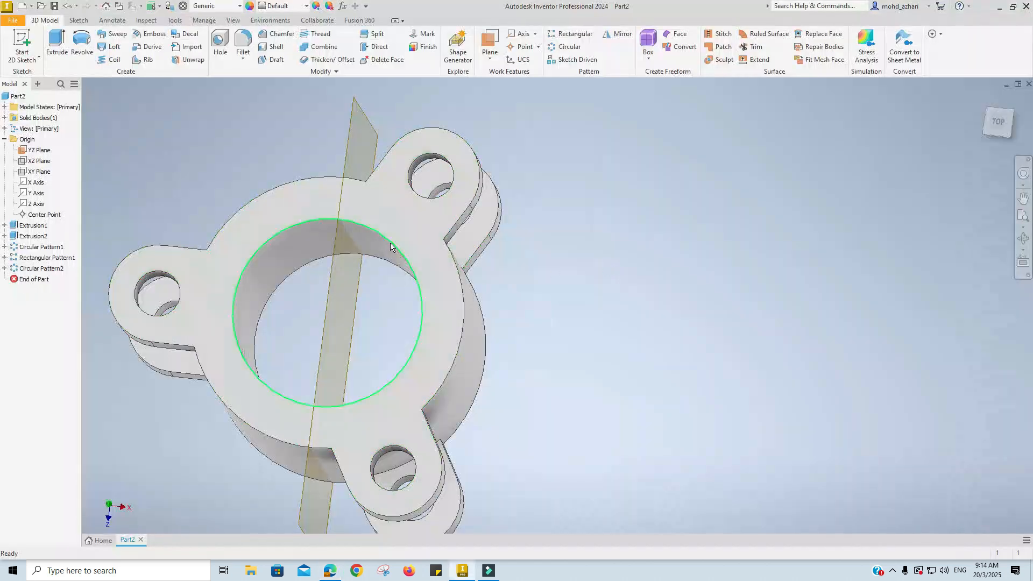
left_click(490, 58)
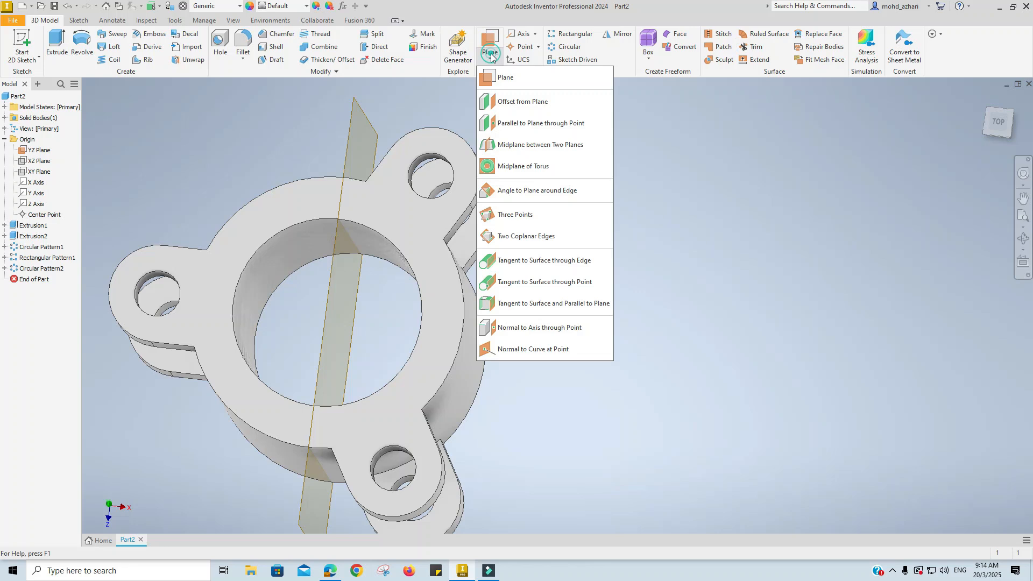
left_click(507, 103)
left_click(329, 288)
type("160")
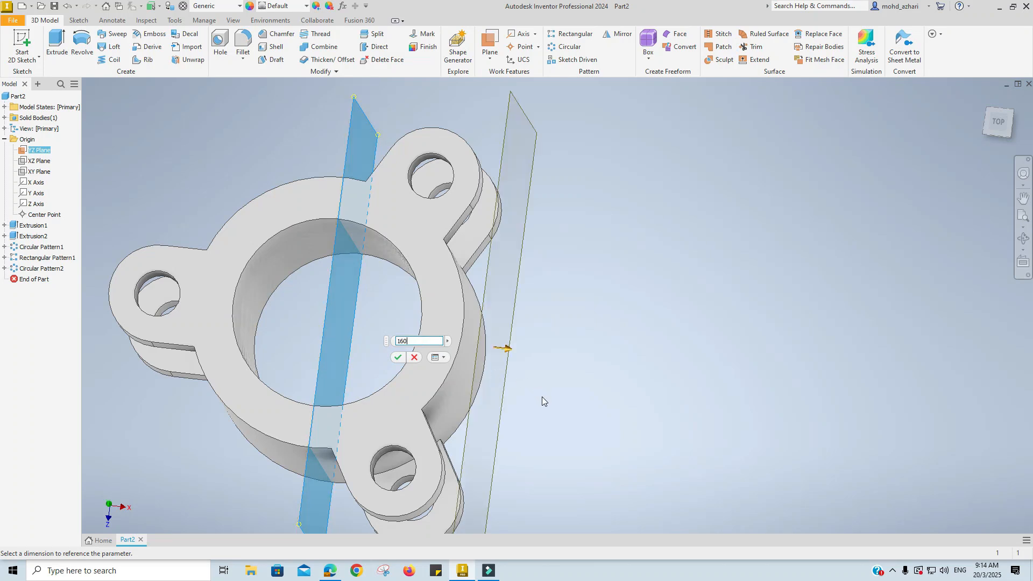
middle_click_drag(541, 396, 565, 369, "shift")
key("alt+Tab")
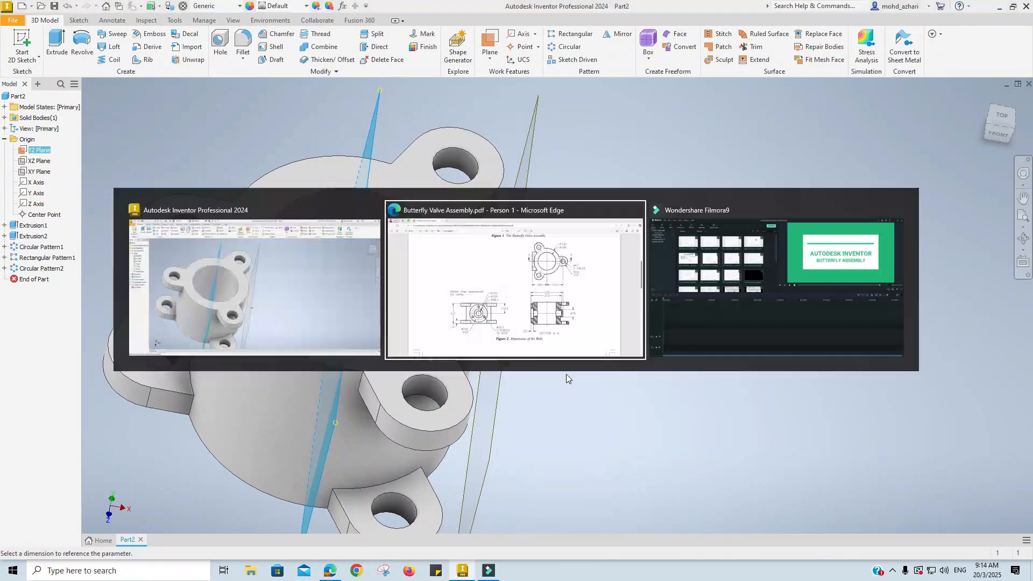
key("alt+Tab")
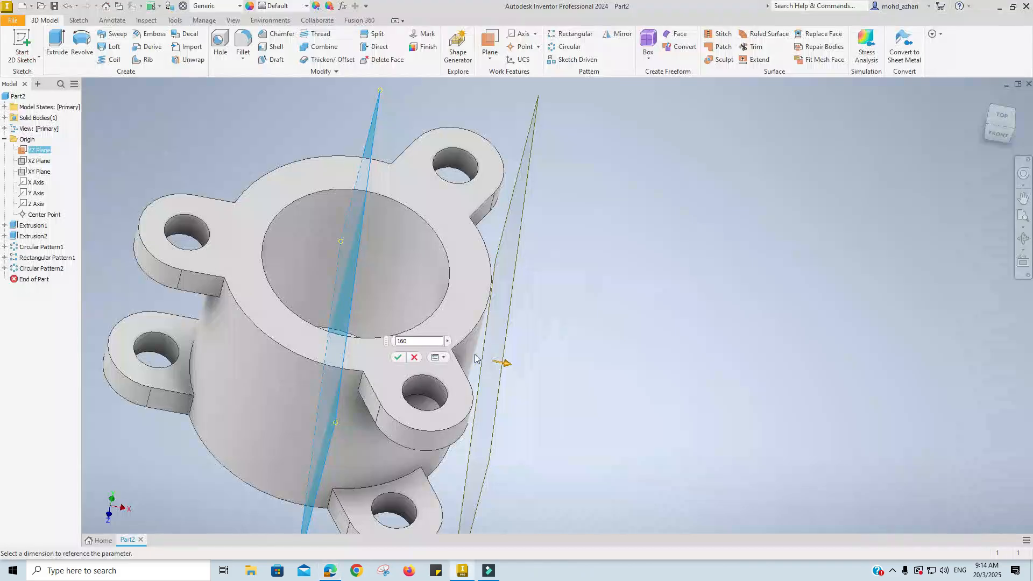
middle_click_drag(482, 361, 460, 371, "shift")
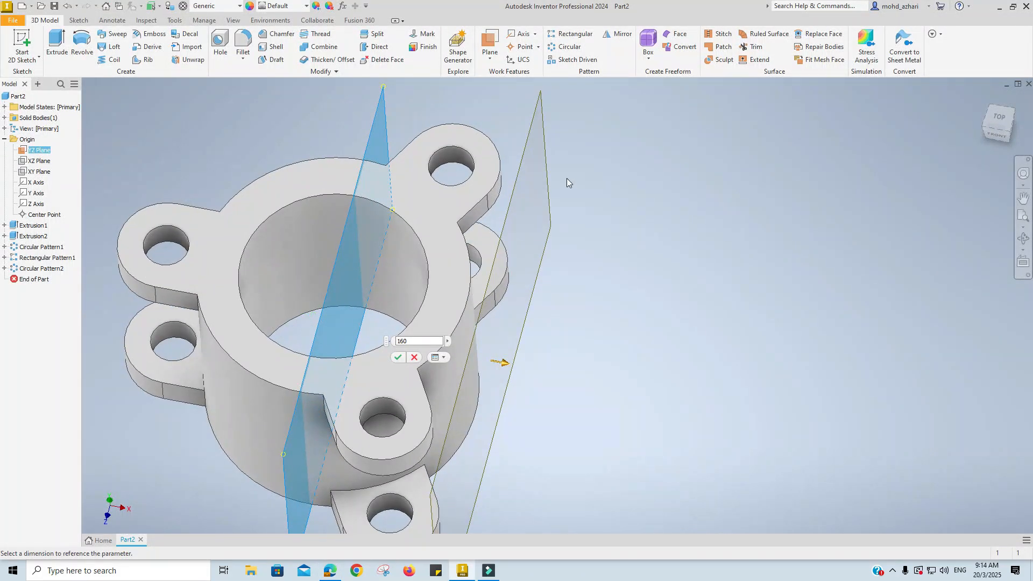
left_click(398, 358)
Hide the YZ origin plane and start a sketch on the offset work plane, oriented with the cylinder upright
middle_click_drag(635, 373, 533, 333, "shift")
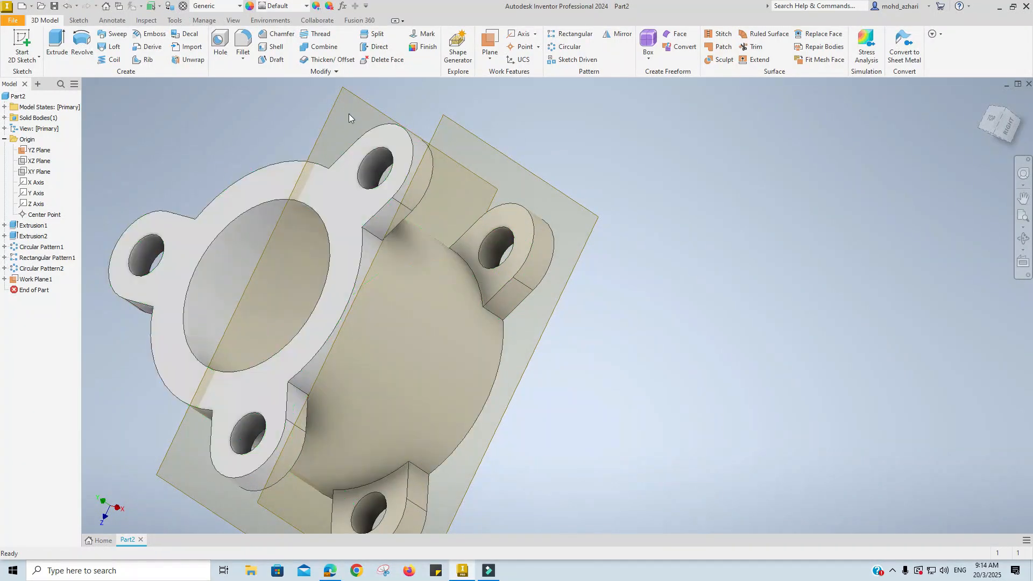
right_click(32, 151)
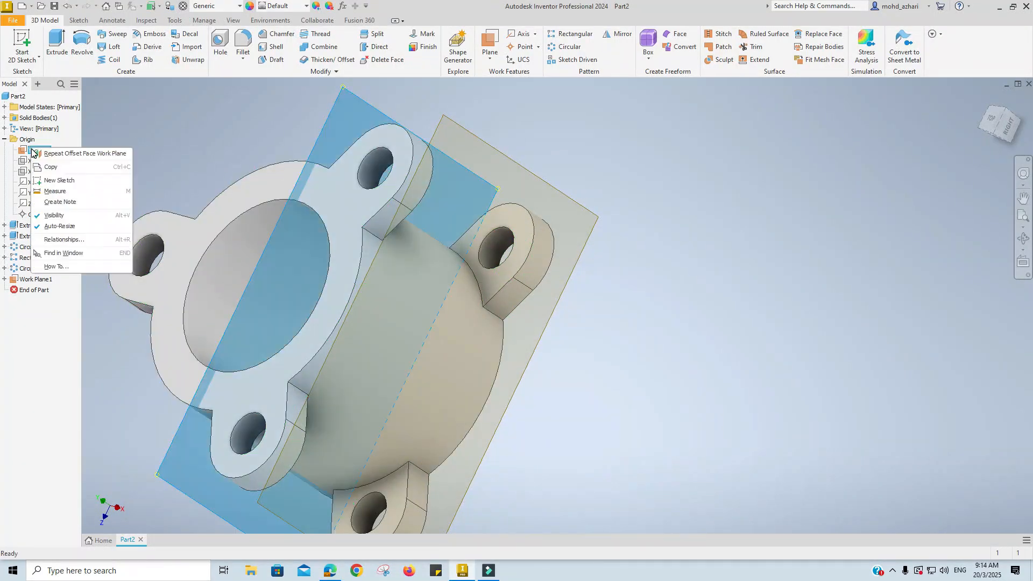
left_click(54, 216)
key("s")
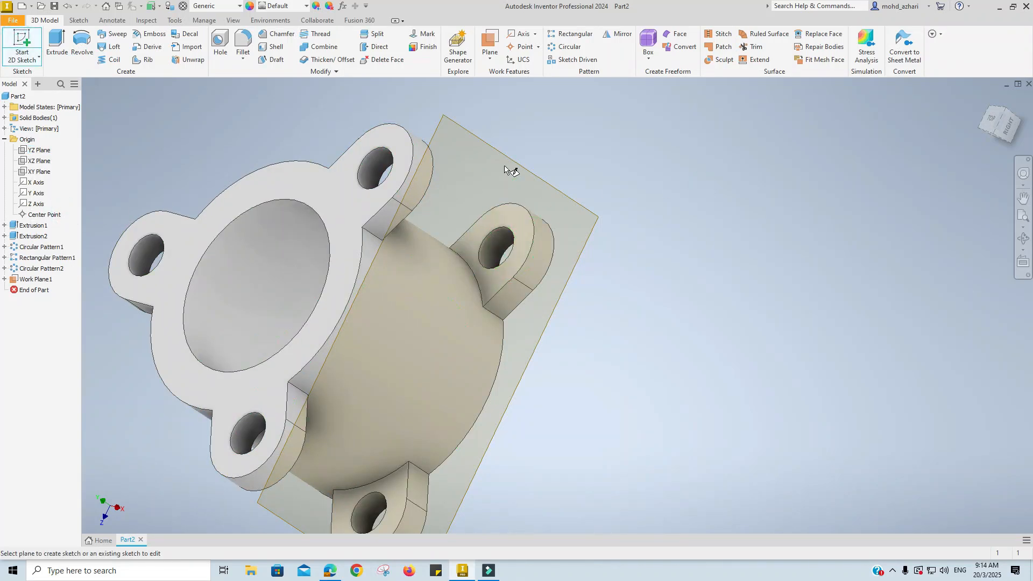
left_click(515, 165)
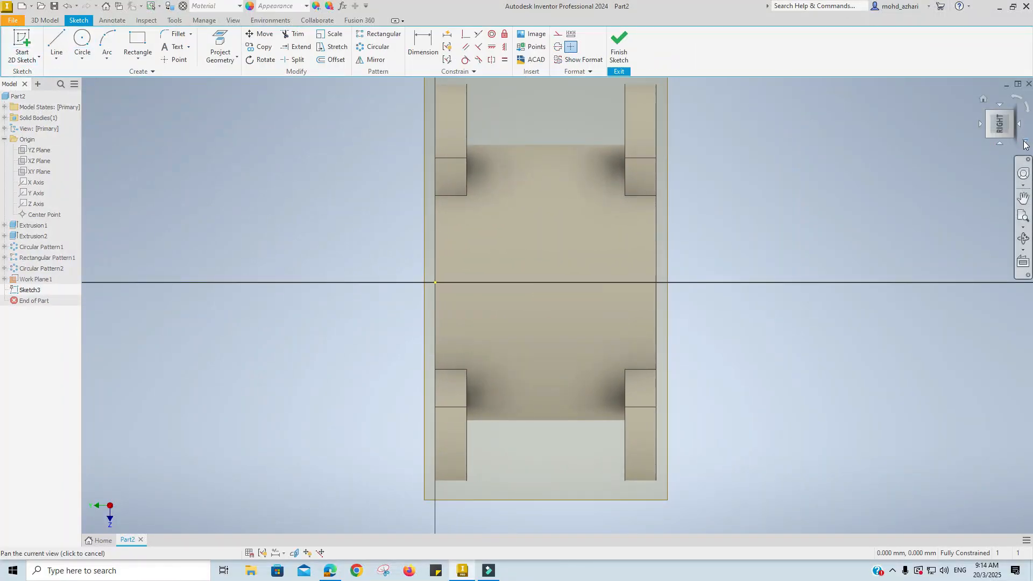
left_click(1026, 144)
scroll(611, 251, "up", 2)
scroll(609, 251, "down", 6)
scroll(424, 242, "up", 5)
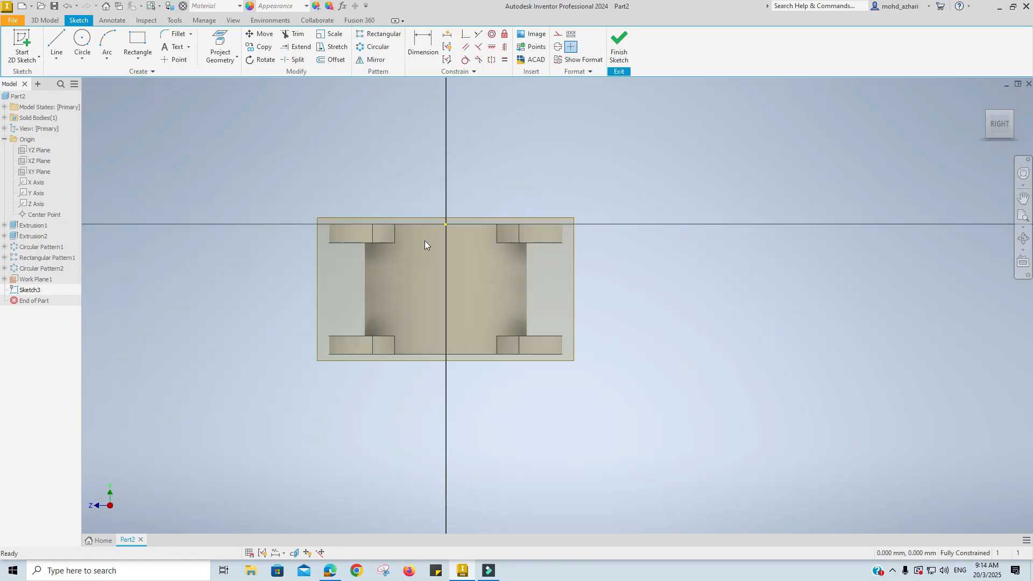
scroll(411, 234, "down", 3)
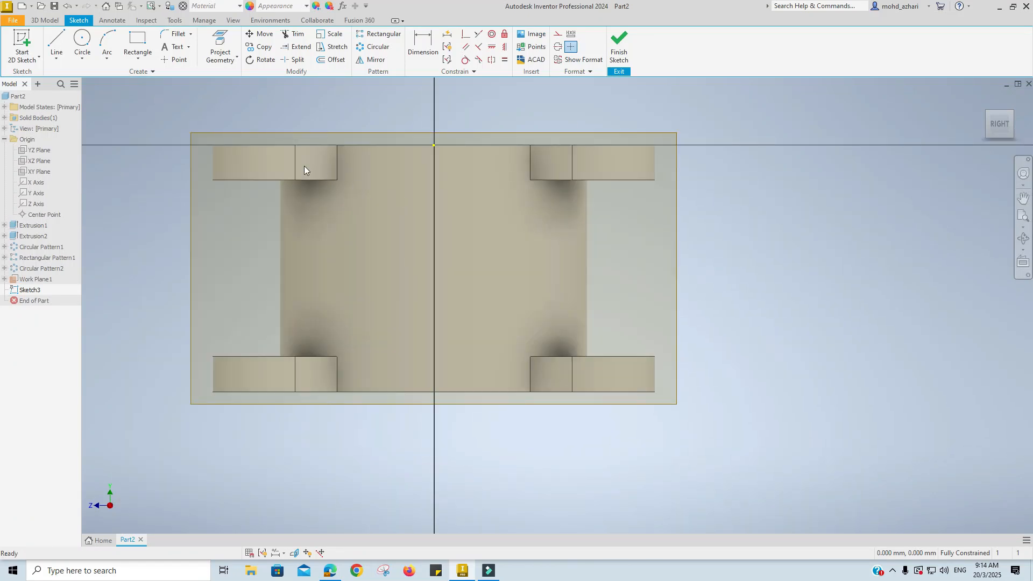
left_click(82, 43)
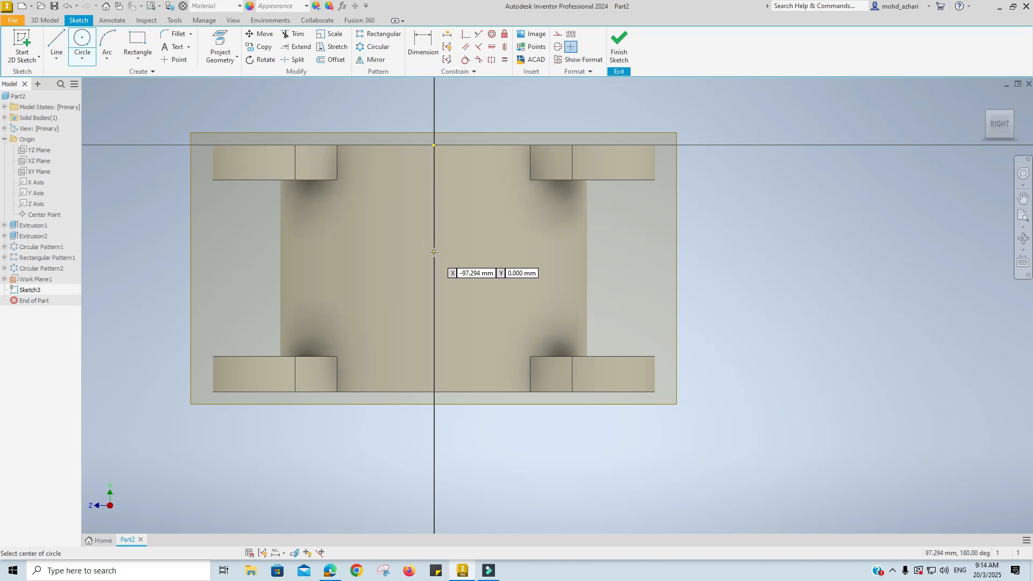
left_click(434, 269)
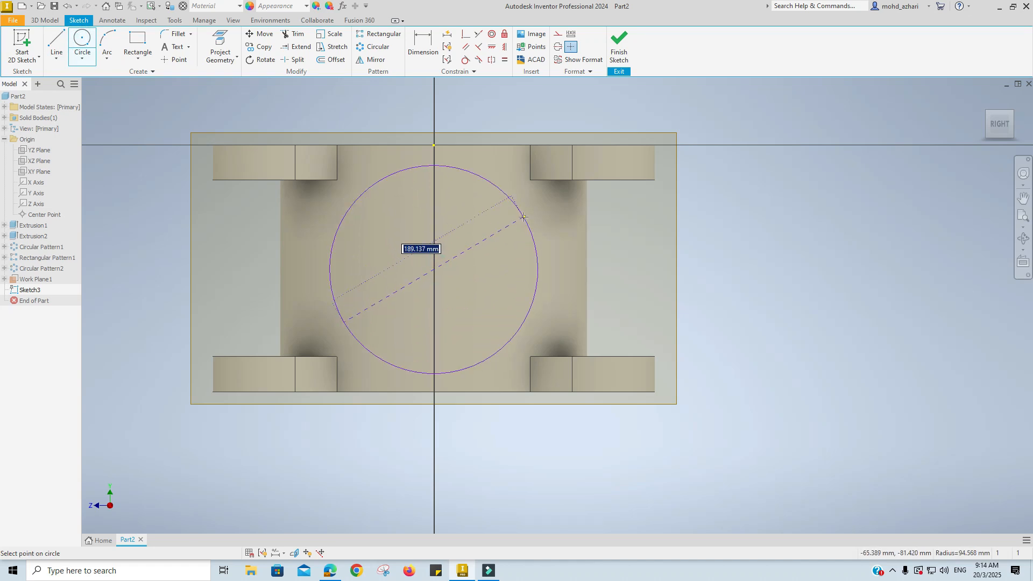
key("alt+Tab")
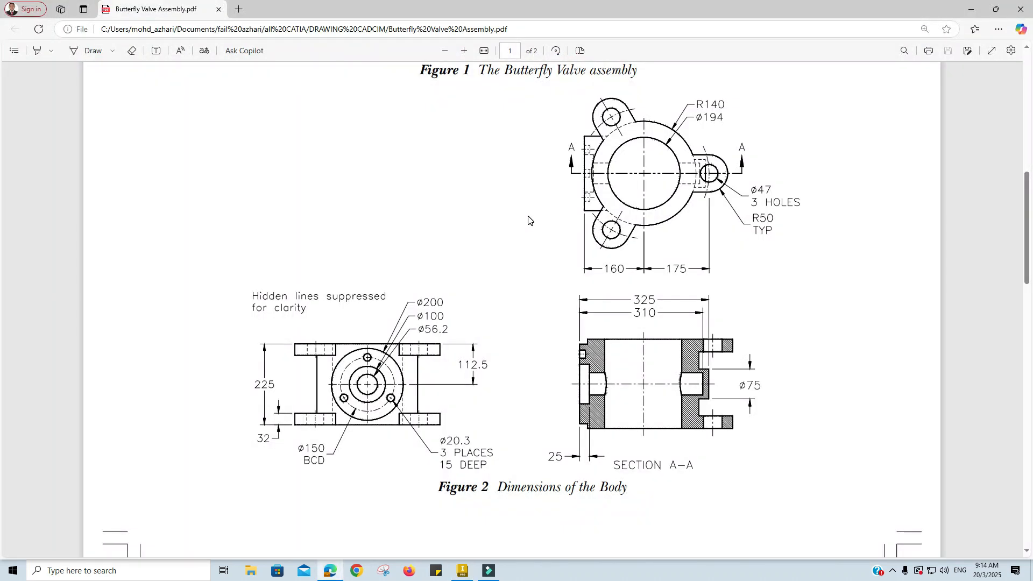
scroll(383, 367, "up", 2, "ctrl")
scroll(384, 367, "down", 4, "ctrl")
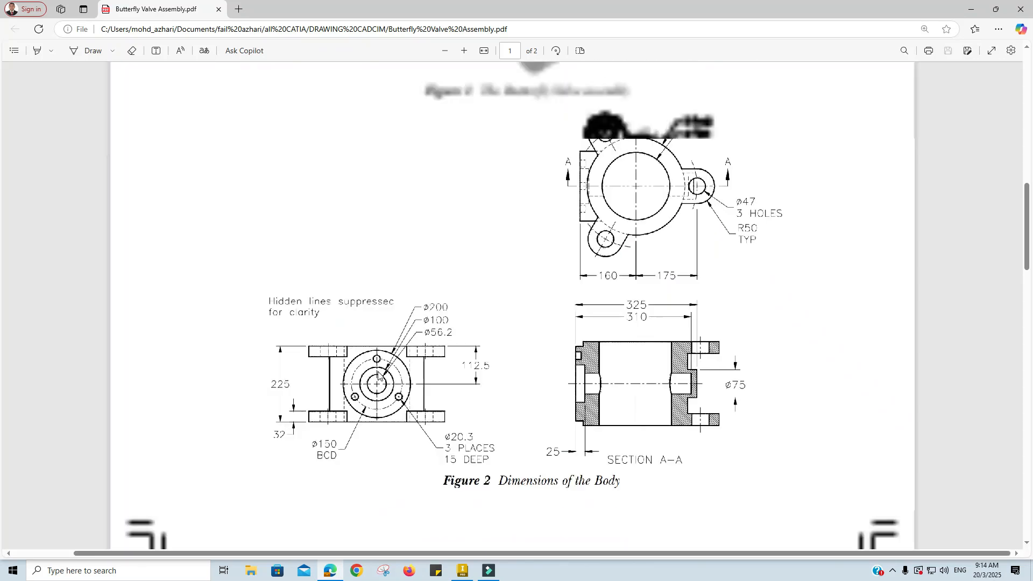
scroll(375, 371, "up", 4, "ctrl")
scroll(375, 376, "up", 1, "ctrl")
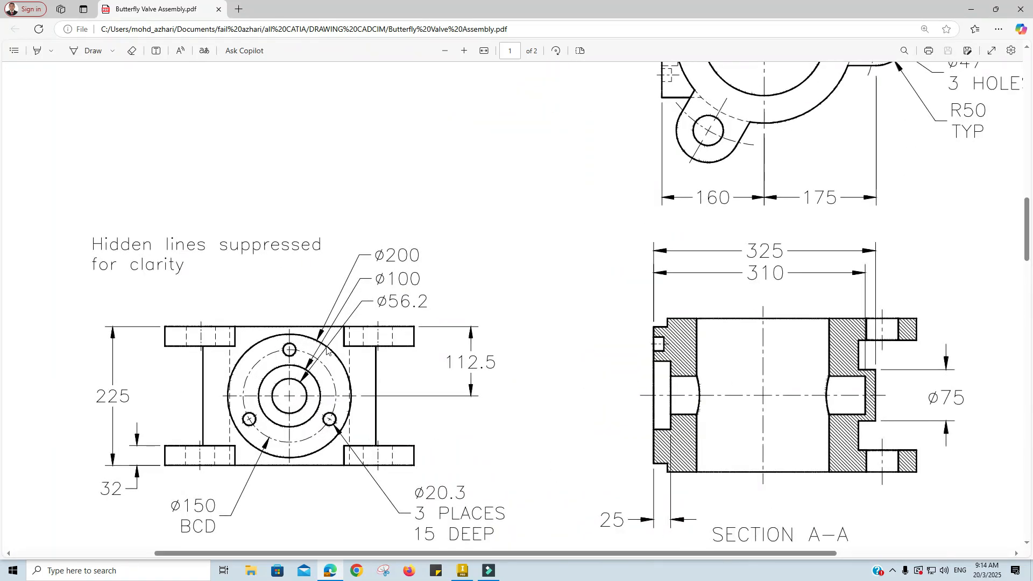
key("alt+Tab")
type("0")
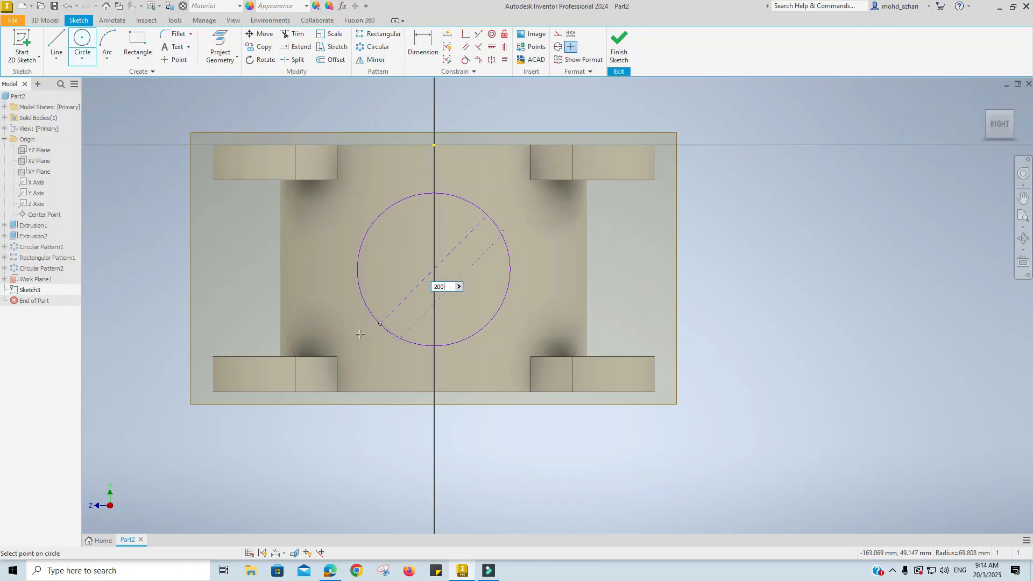
key("Escape")
key("Escape")
Draw a 200 mm diameter circle centred on the sketch's vertical axis, about midway up the body
left_click(82, 42)
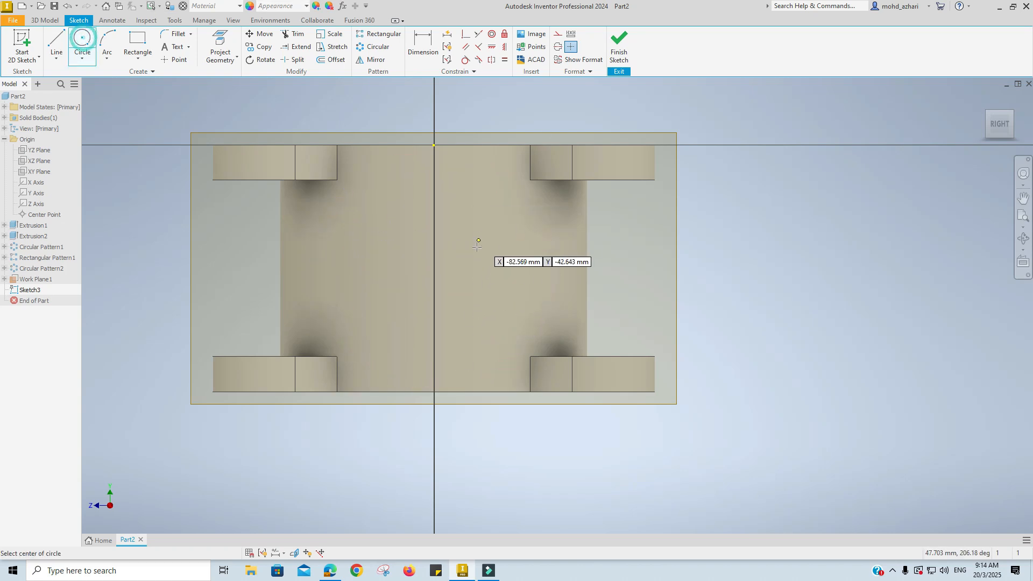
left_click(434, 265)
type("200")
key("Return")
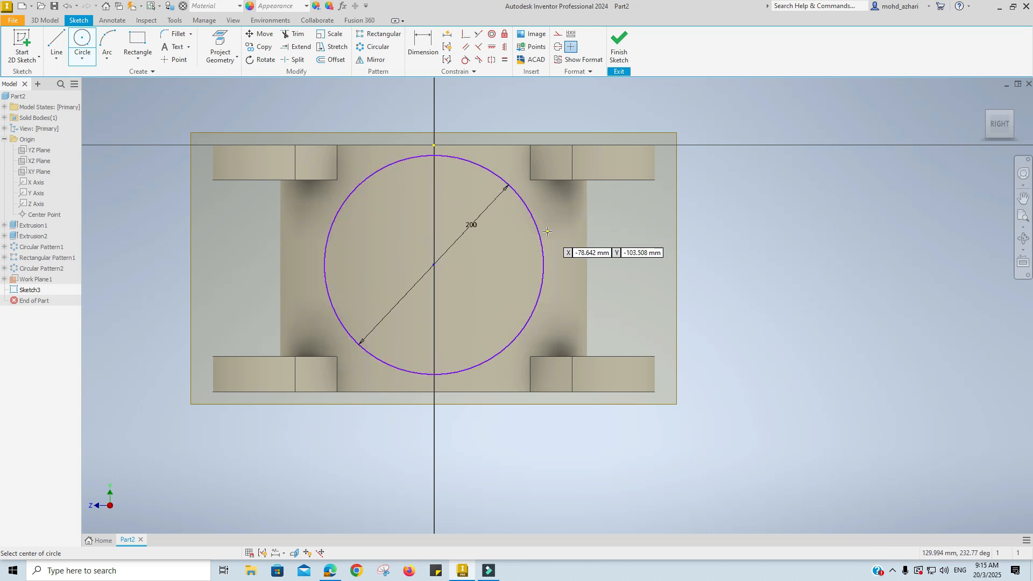
key("Escape")
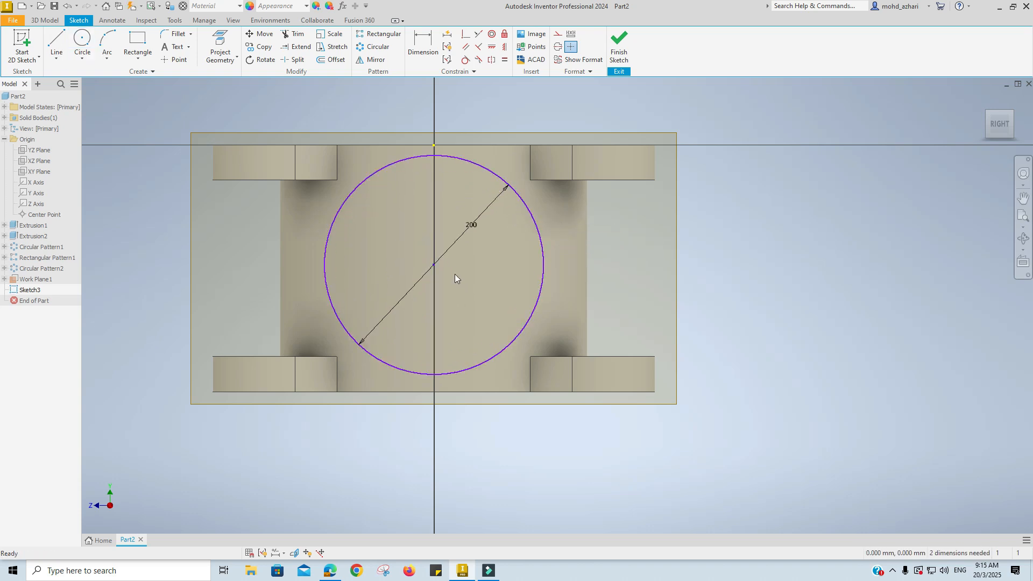
Dimension the 200 mm circle's centre 112.5 mm below the body's upper edge, taking the distance from the PDF drawing
key("alt+Tab")
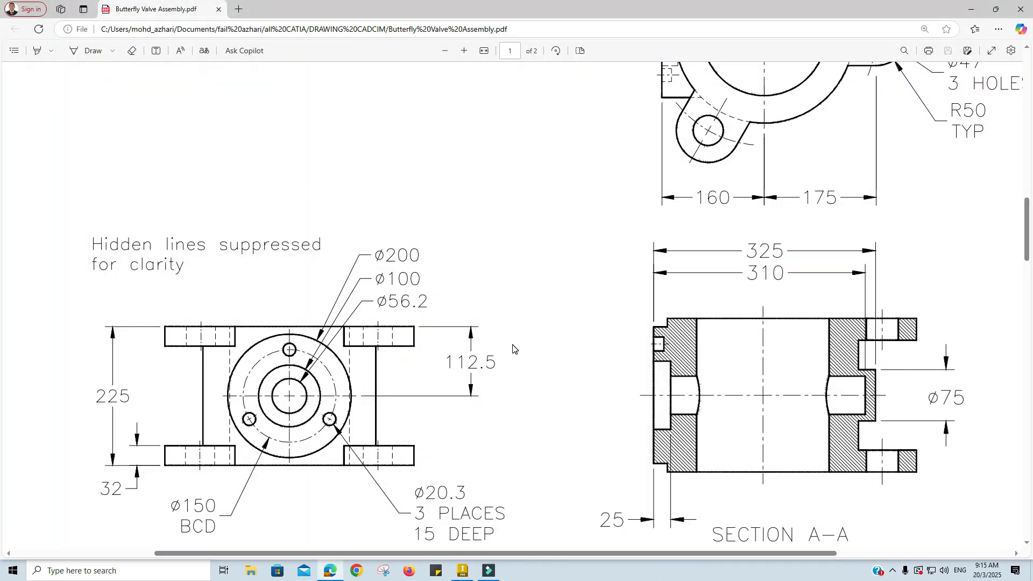
left_click(462, 571)
left_click(423, 46)
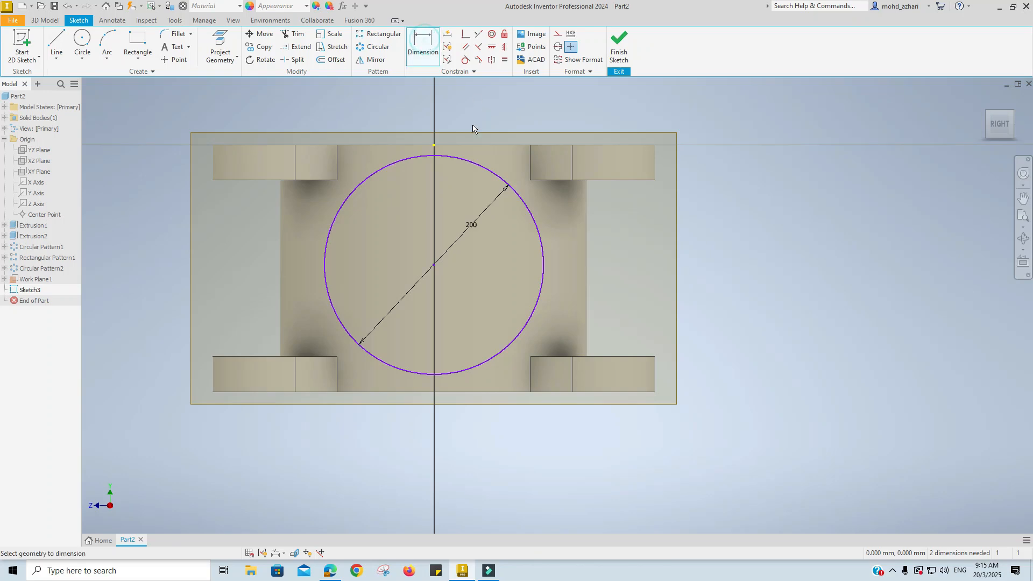
left_click(468, 154)
left_click(434, 265)
left_click(748, 223)
type("112.5")
key("Return")
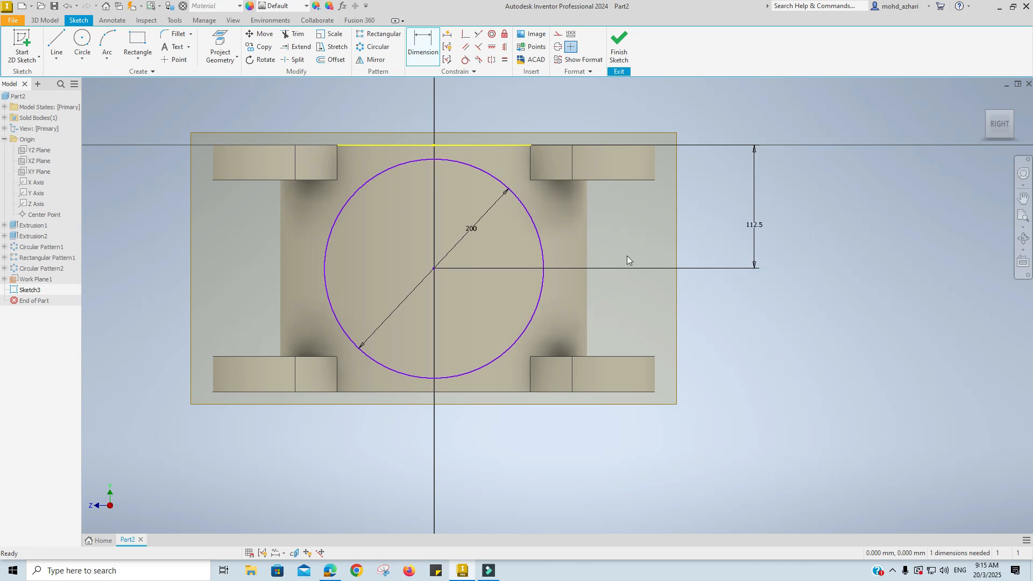
key("Escape")
Test the circle's sideways freedom and constrain its centre in vertical alignment with the projected origin point
left_click_drag(542, 243, 607, 238)
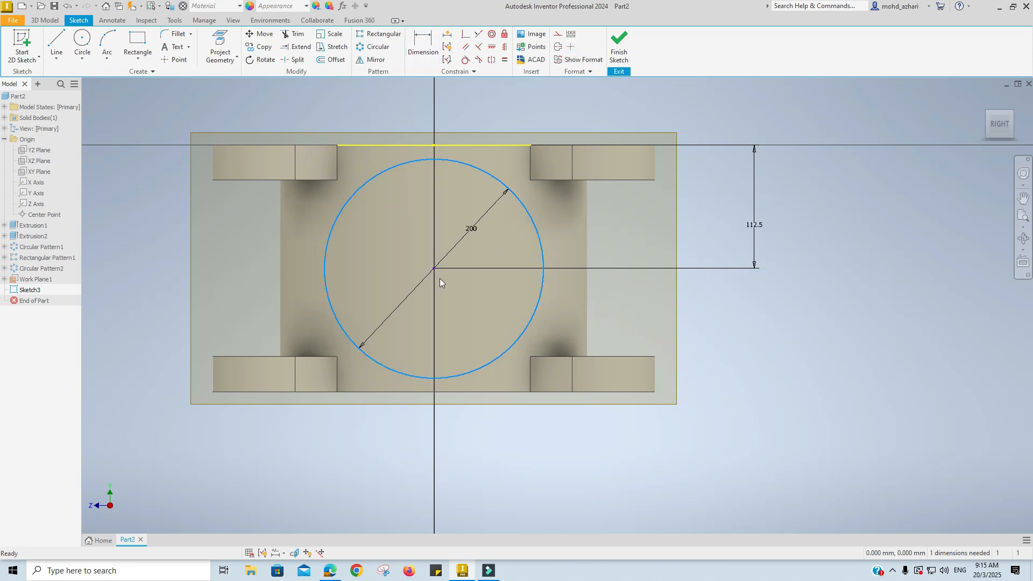
left_click_drag(436, 271, 457, 263, "ctrl")
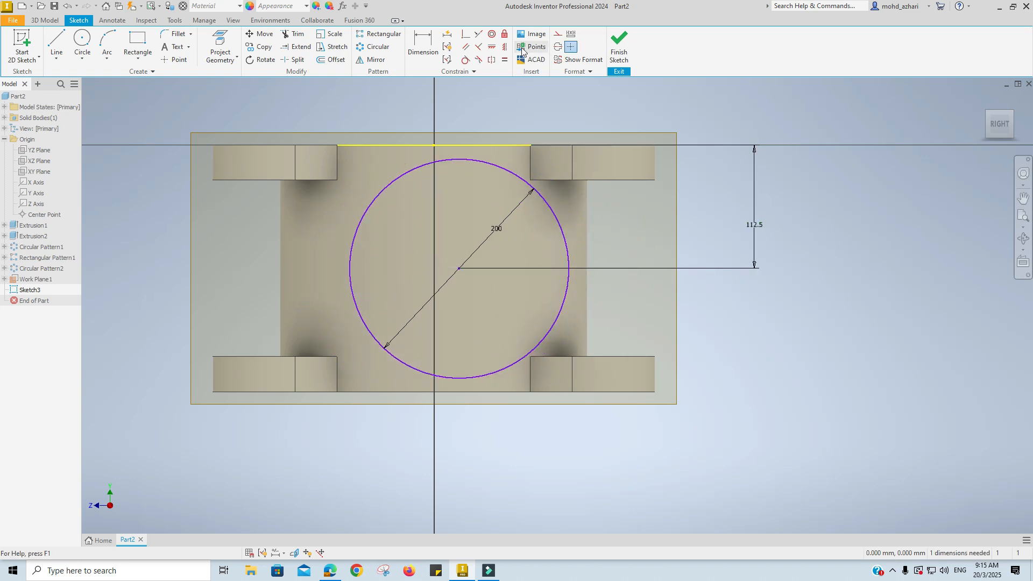
left_click(505, 48)
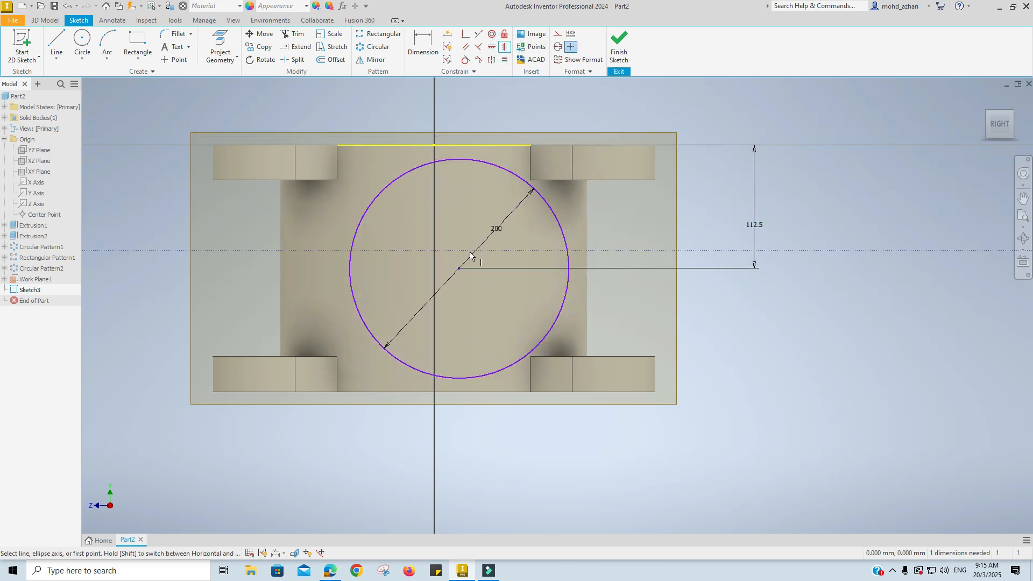
left_click(492, 47)
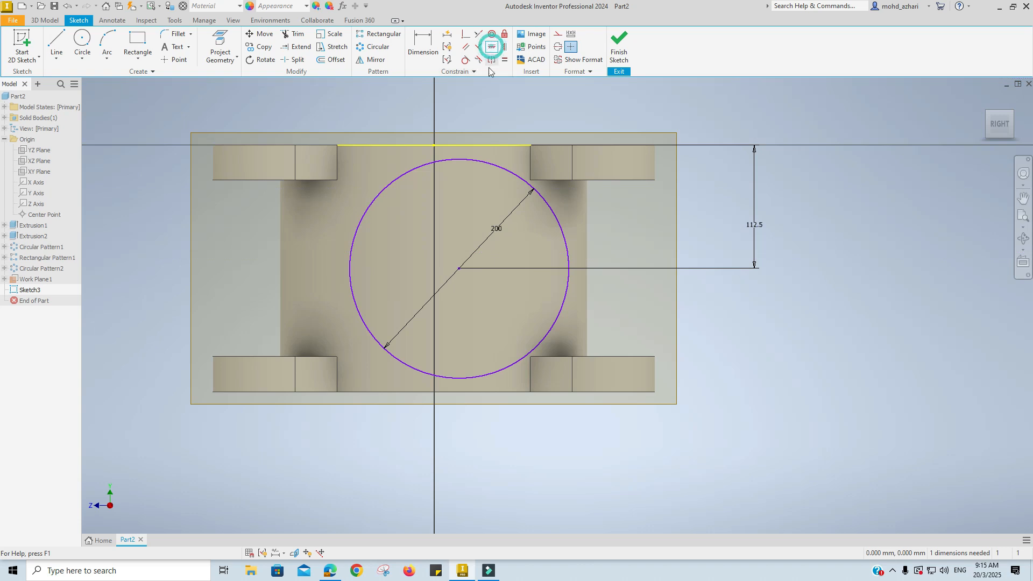
left_click(458, 269)
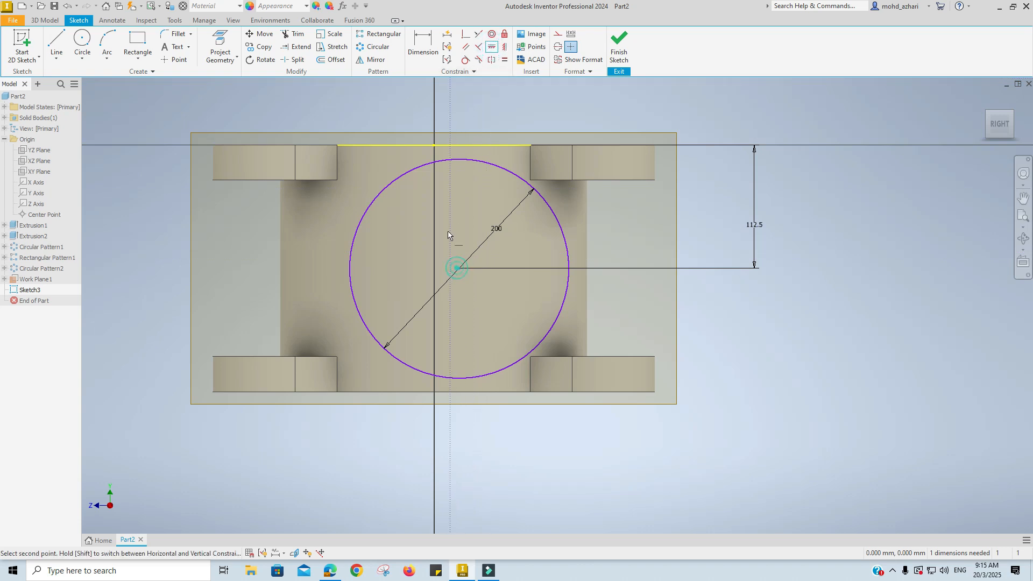
left_click(435, 145)
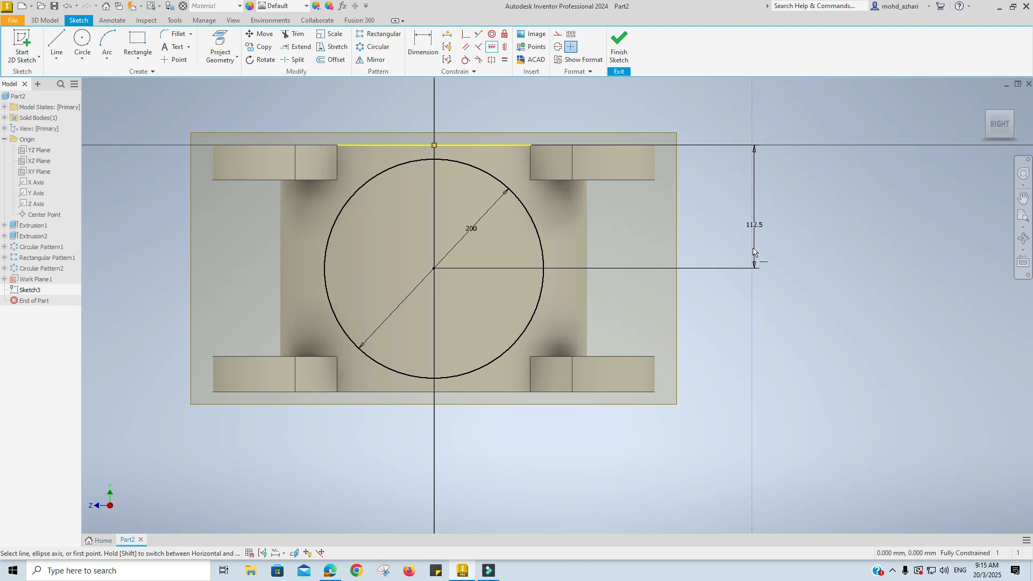
Finish the sketch and extrude the 200 mm circle toward the body with the To Next extent, joining it to the solid
key("alt+Tab")
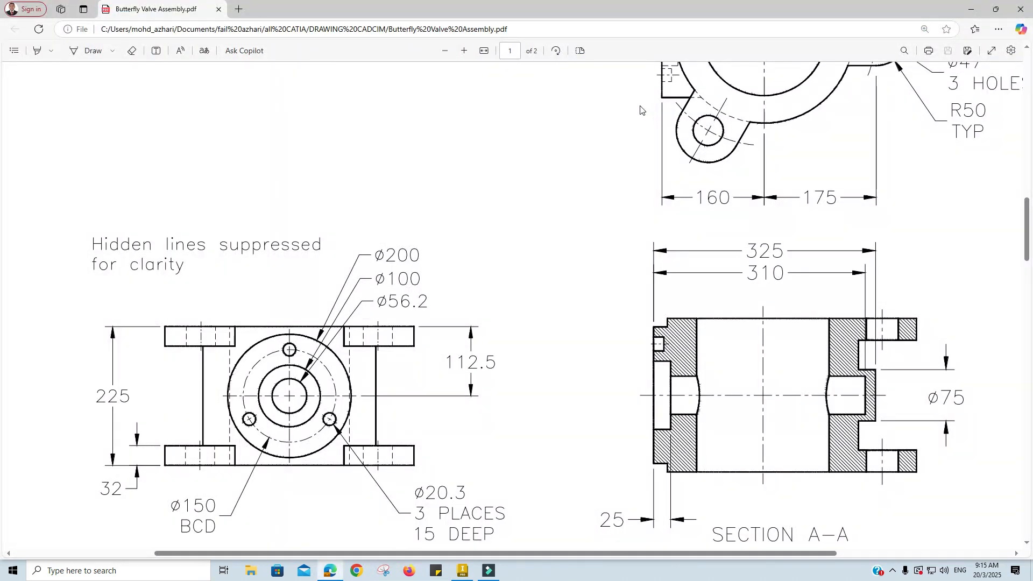
key("alt+Tab")
left_click(619, 53)
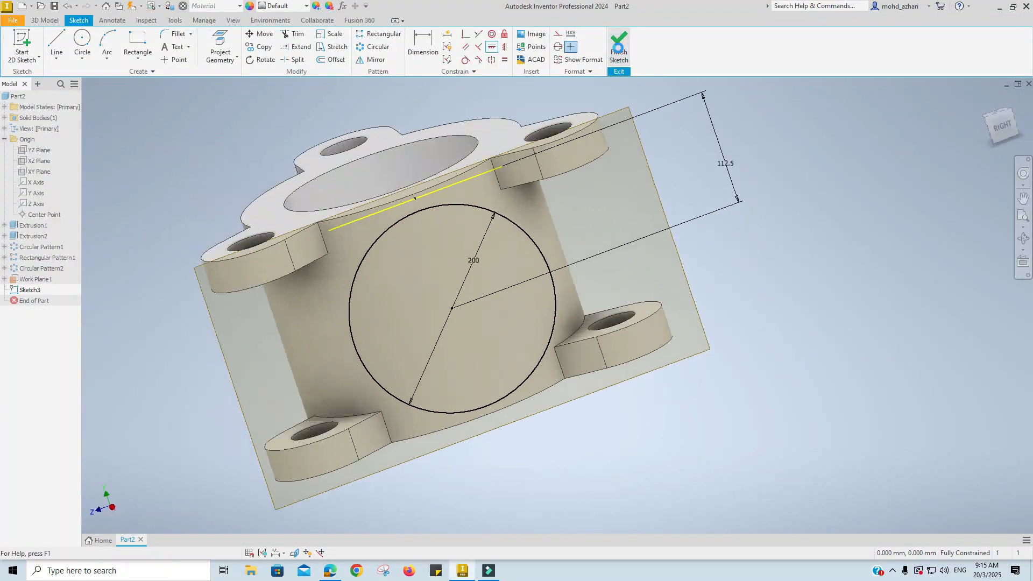
key("F4")
left_click_drag(533, 236, 554, 215)
left_click(56, 43)
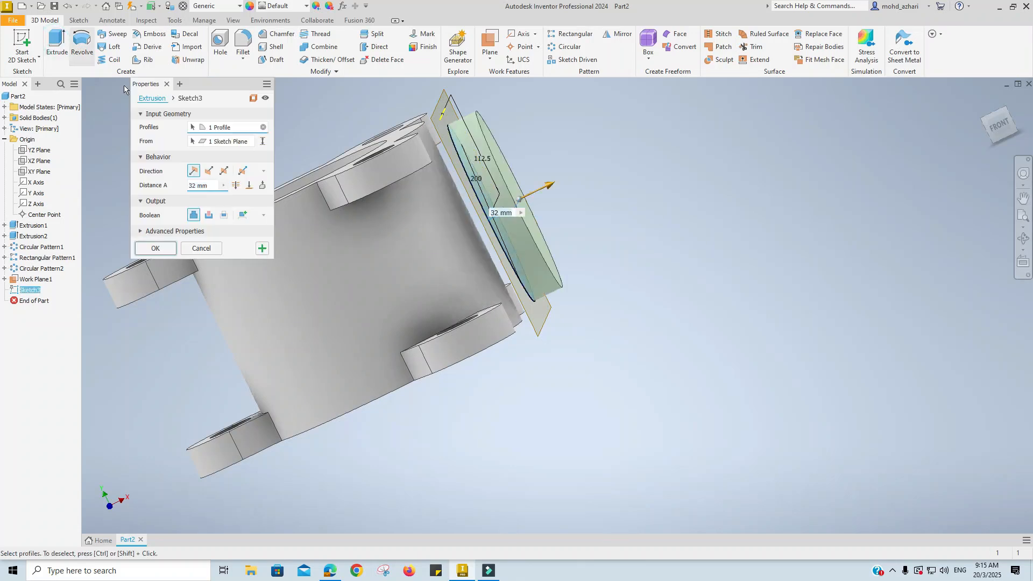
left_click(209, 171)
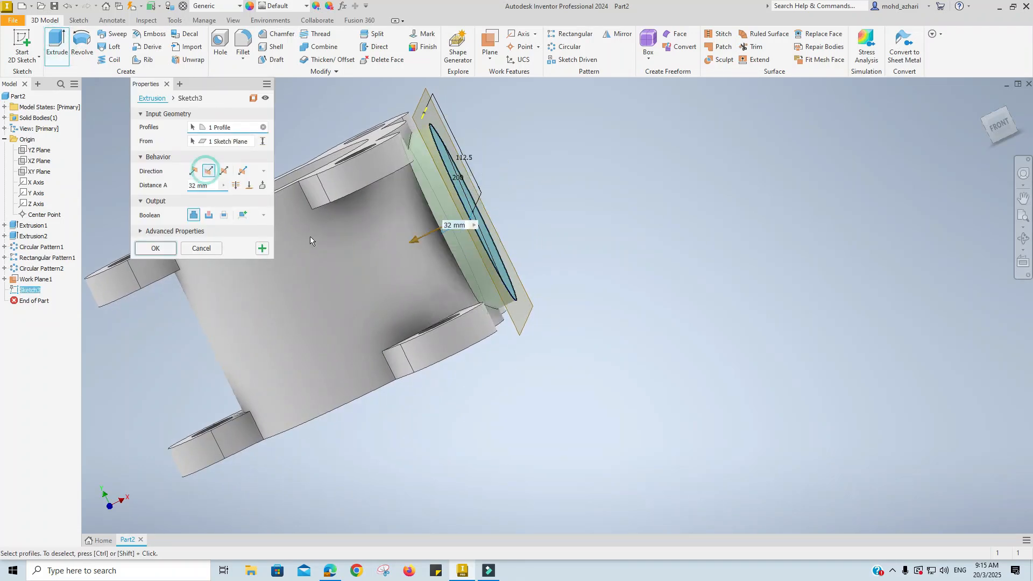
left_click(262, 185)
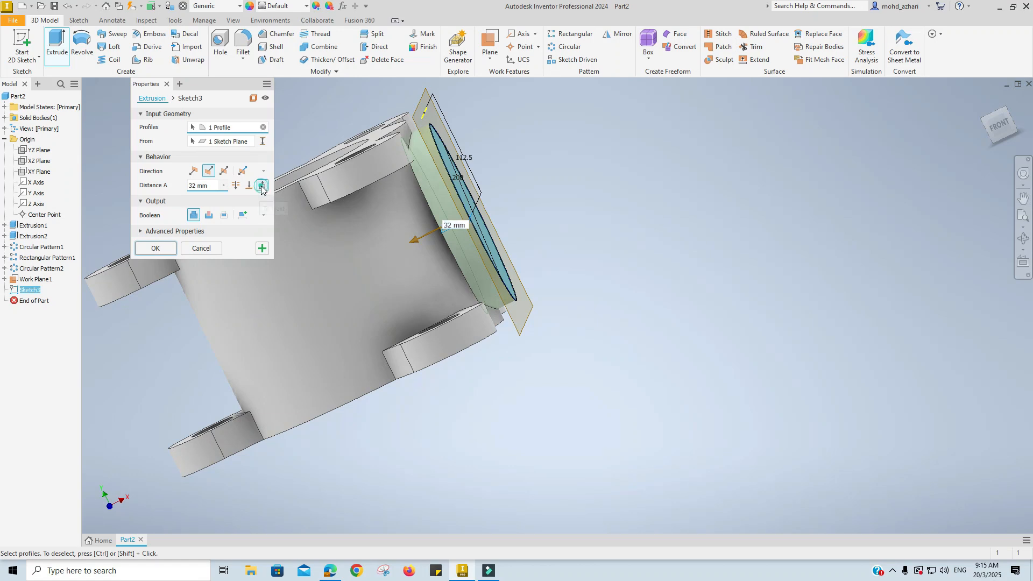
scroll(392, 184, "up", 3)
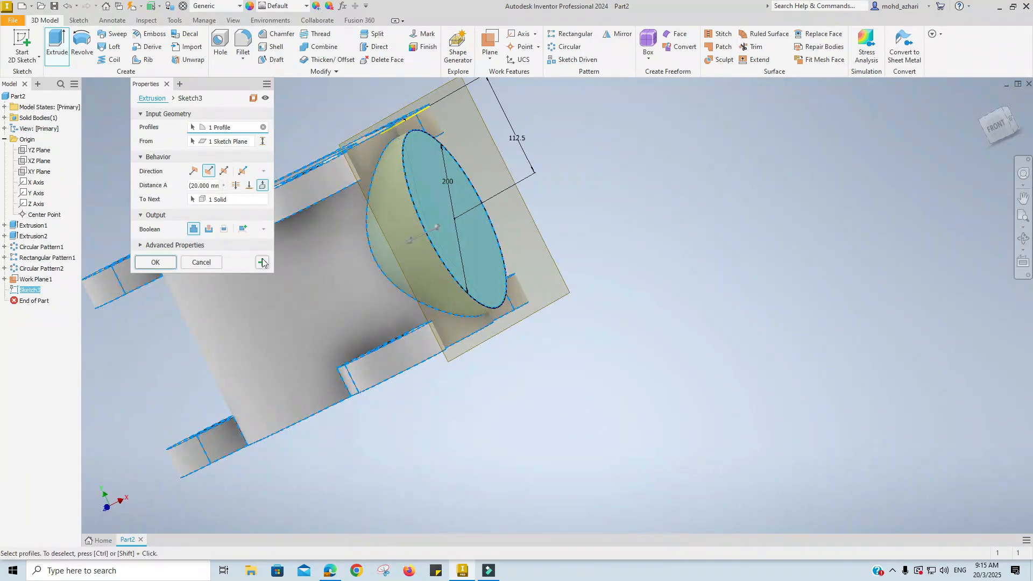
left_click(161, 263)
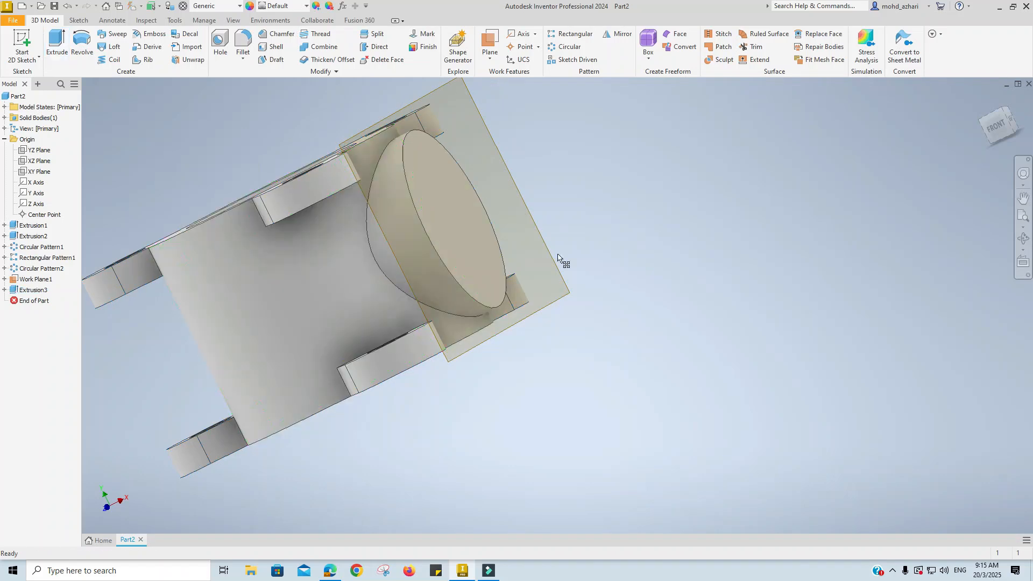
Hide the offset work plane and start a sketch on the round flange's flat outer face
right_click(31, 279)
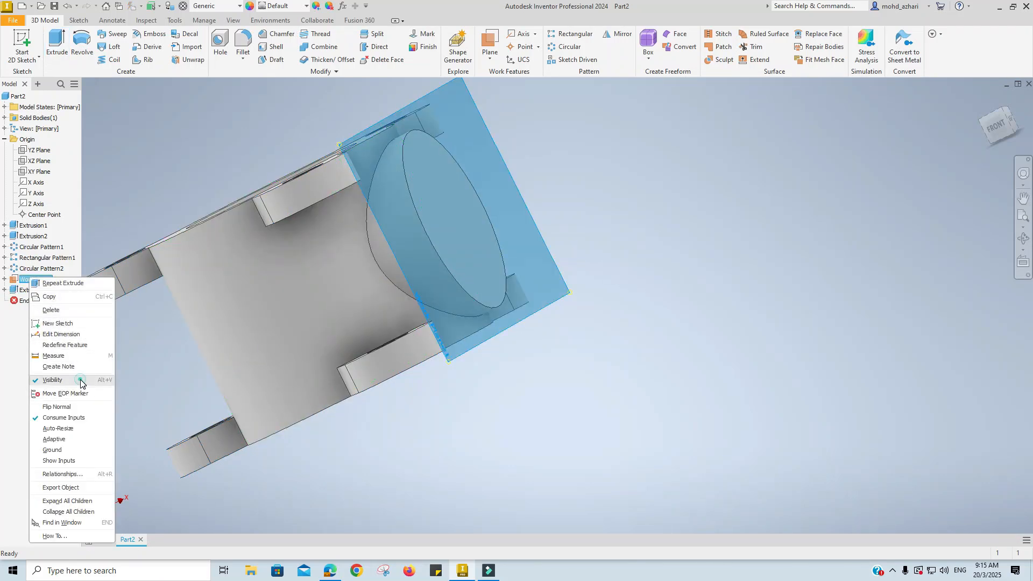
left_click(481, 152)
left_click(22, 44)
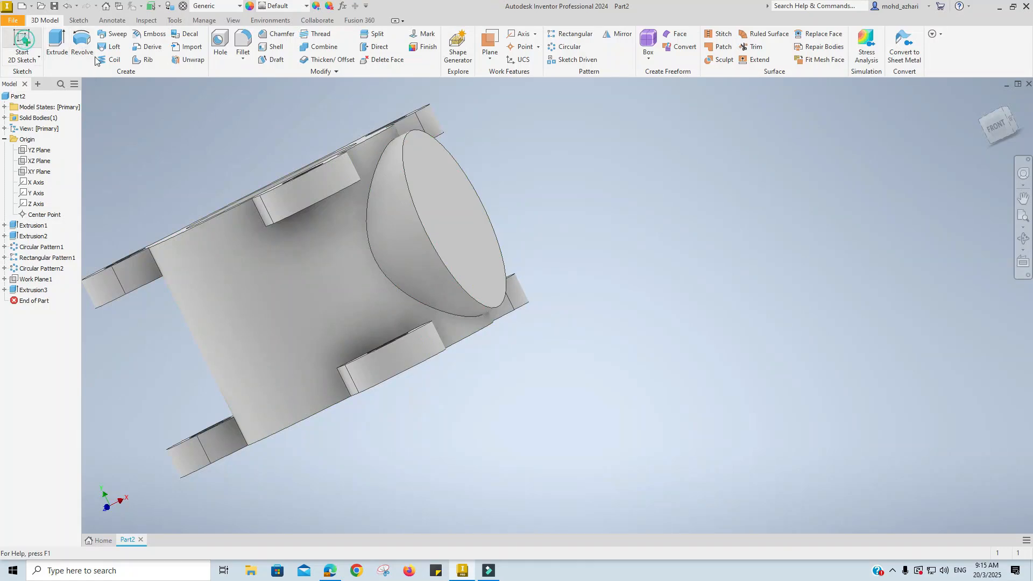
left_click(440, 184)
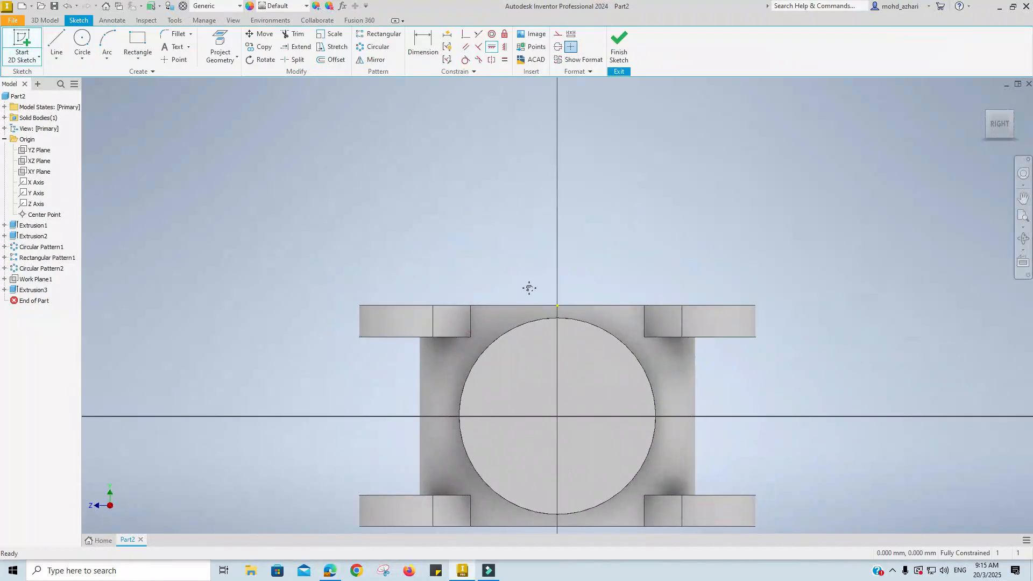
Place a sketch point about 43 mm below the body's upper edge and align it vertically with the projected origin point, following the PDF drawing
key("alt+Tab")
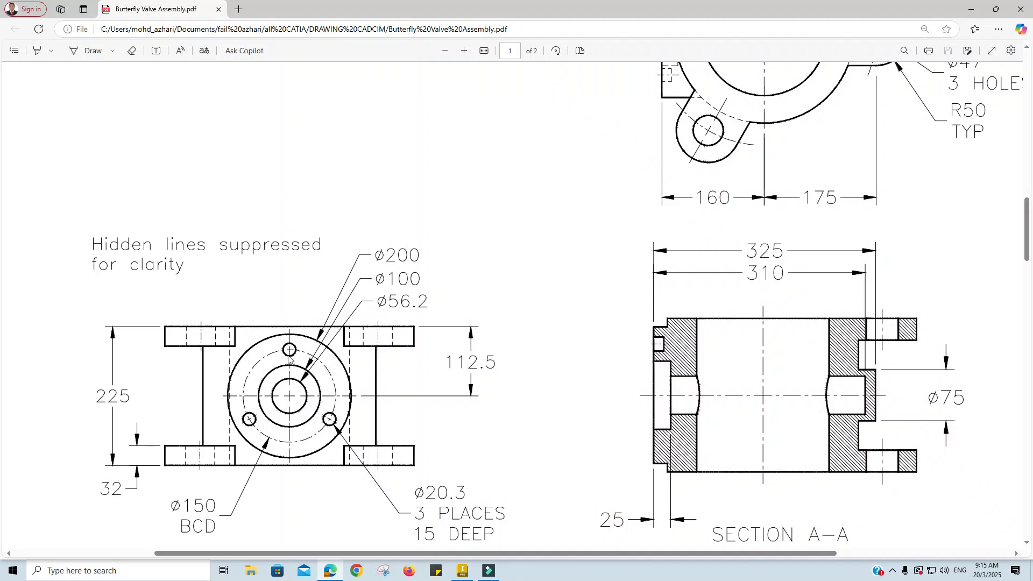
key("alt+Tab")
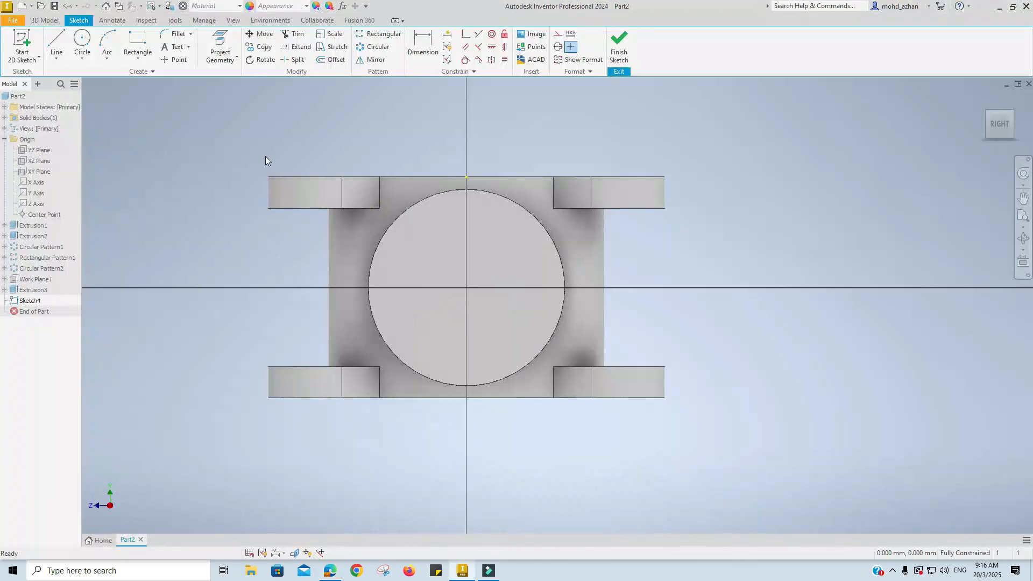
left_click(177, 59)
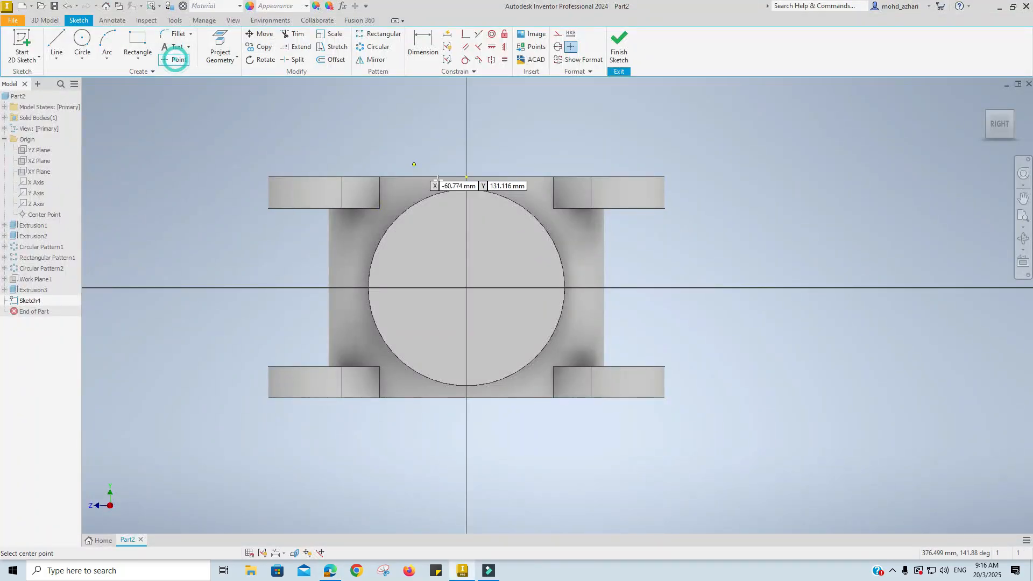
left_click(466, 219)
key("Escape")
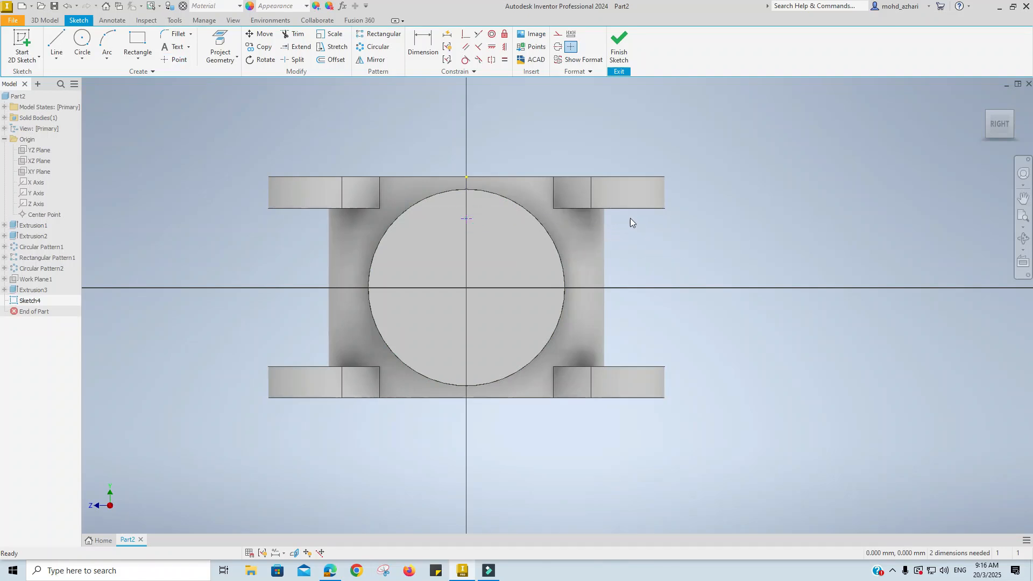
left_click(492, 48)
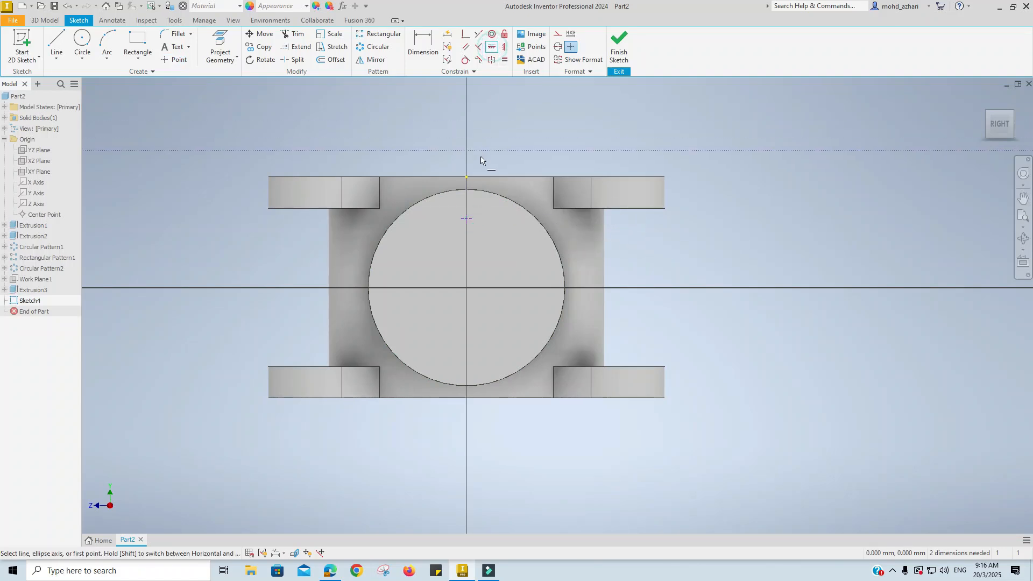
key("shift")
left_click(467, 220)
key("Escape")
Dimension the sketch point's vertical distance from the projected origin point and check the bolt circle diameter in the PDF drawing
key("d")
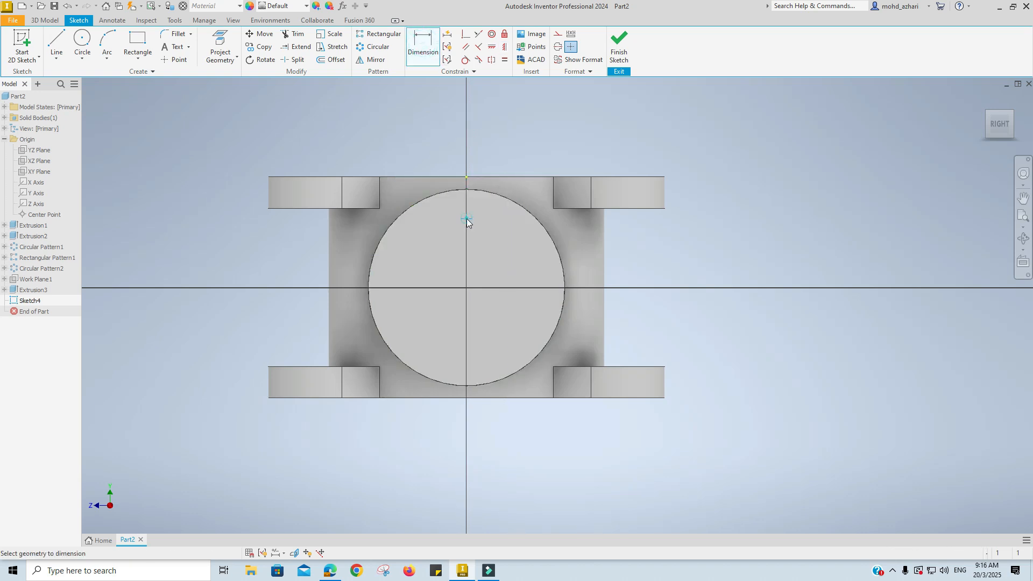
left_click(466, 178)
left_click(707, 197)
key("alt+Tab")
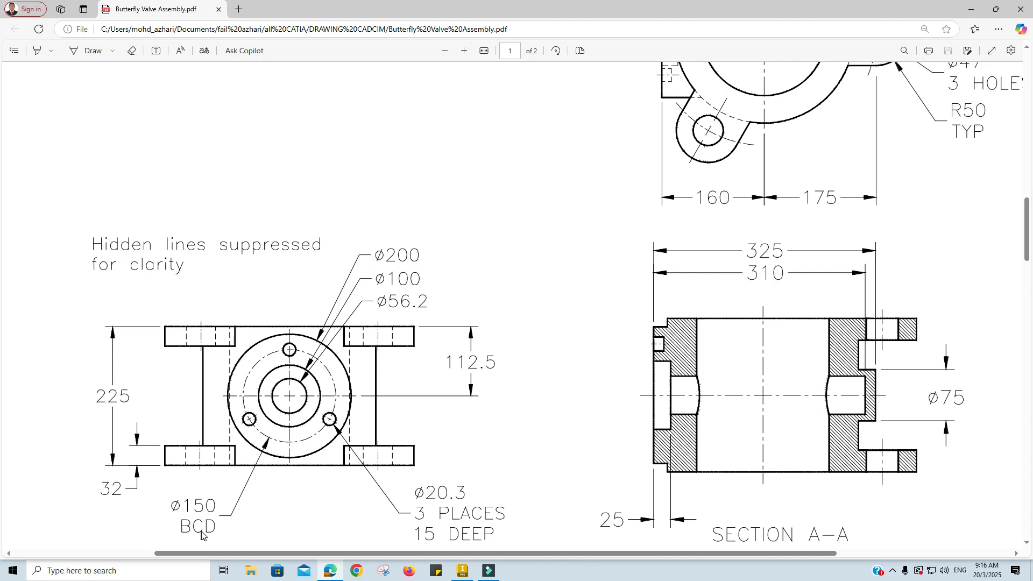
key("alt+Tab")
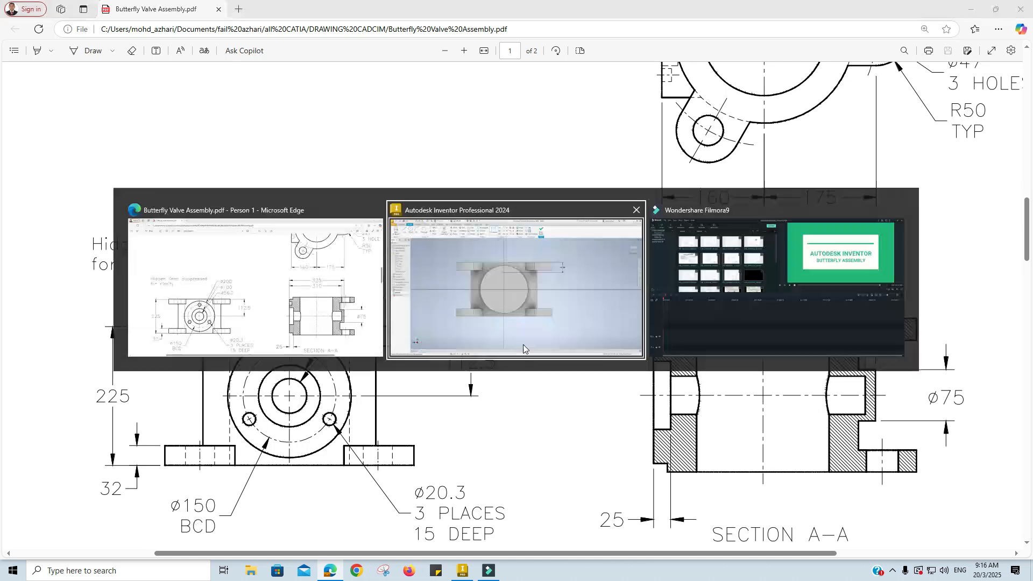
left_click(745, 223)
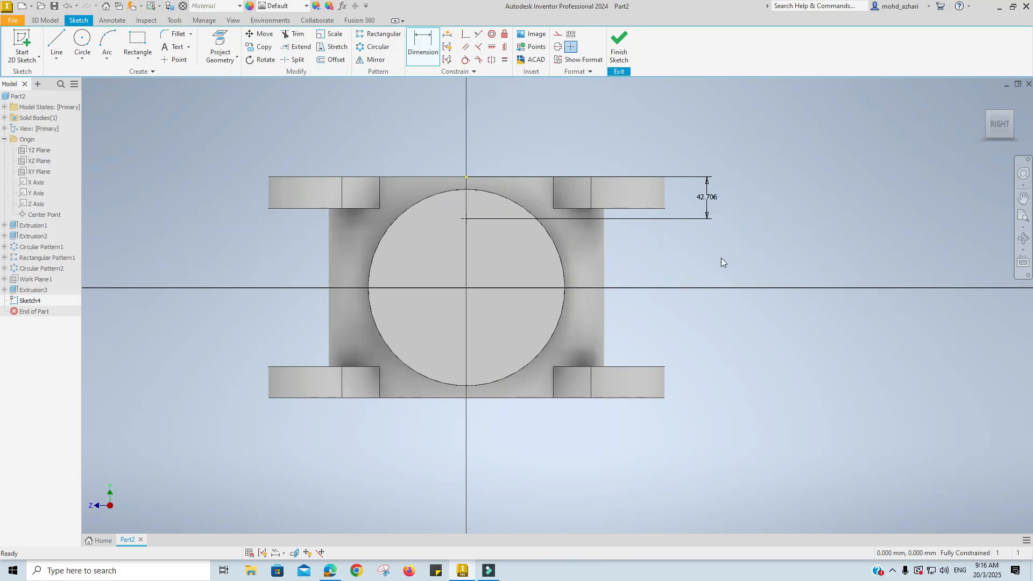
key("Escape")
Draw a 150 mm diameter bolt circle centred on the flange face
left_click(82, 41)
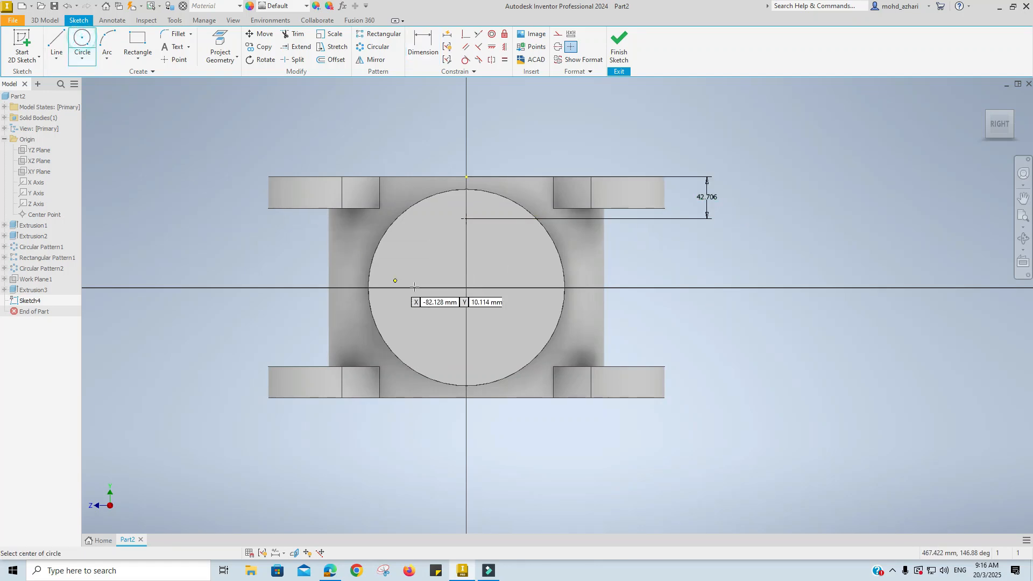
scroll(466, 287, "down", 4)
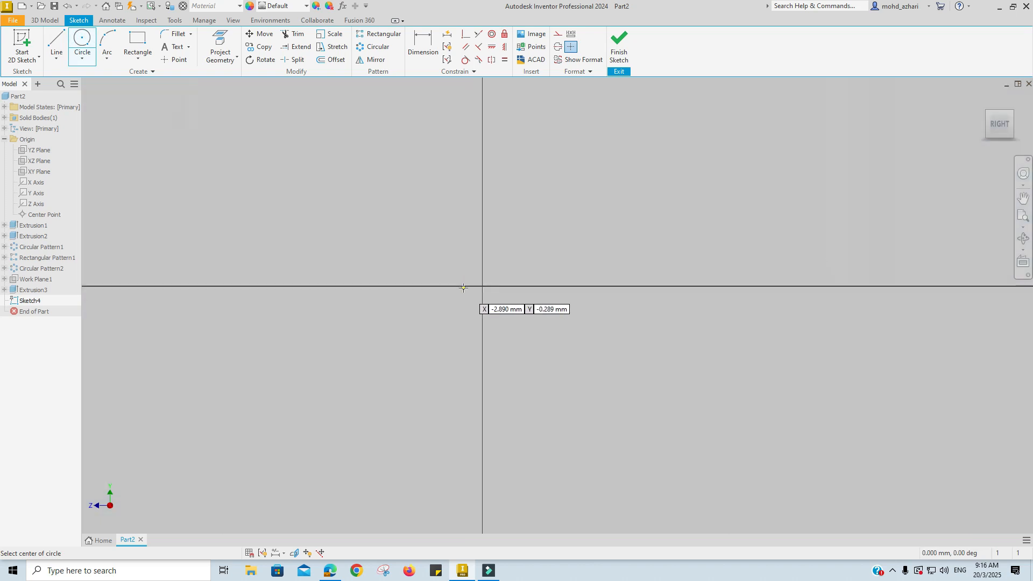
left_click(478, 290)
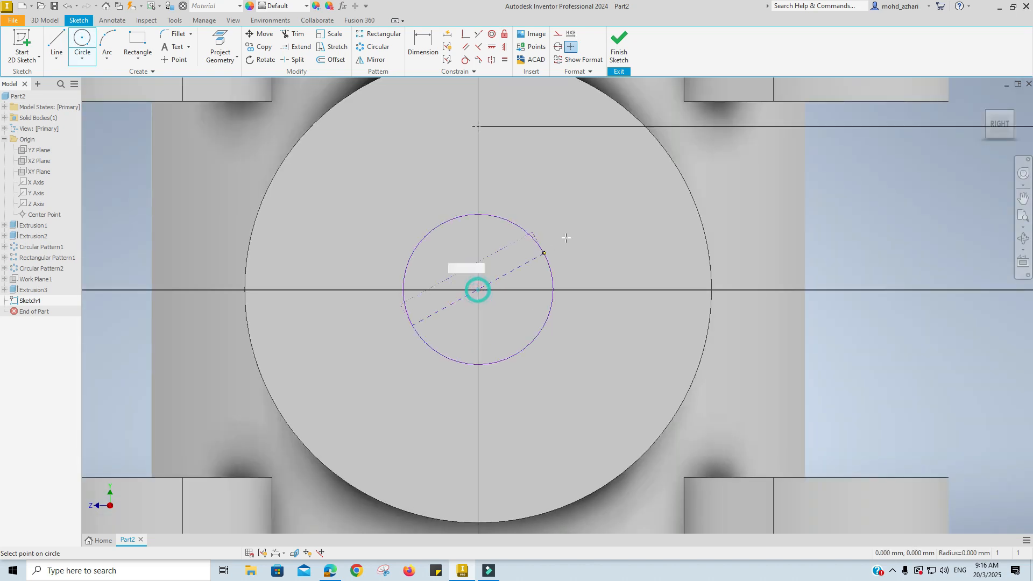
right_click(614, 214)
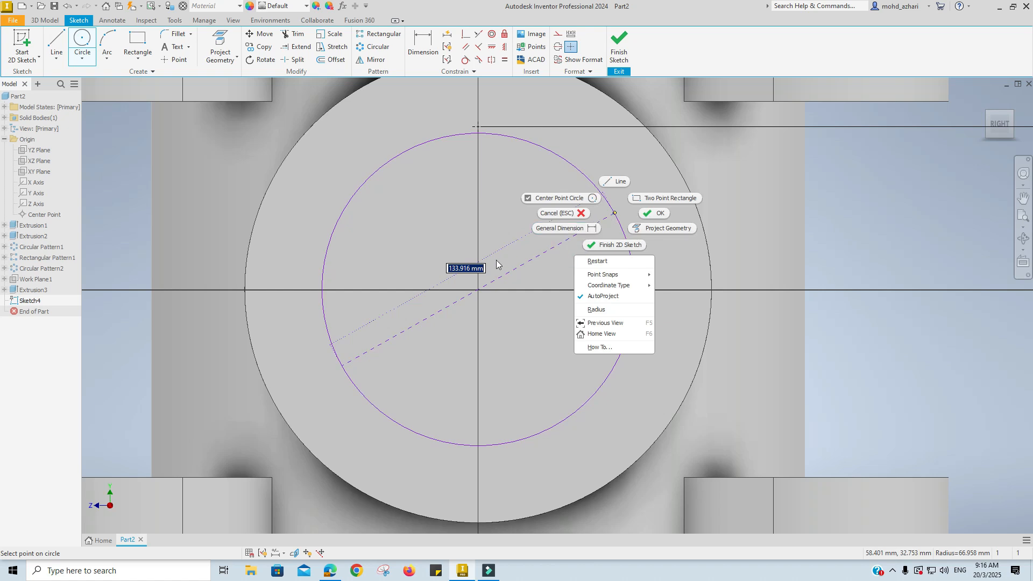
key("Escape")
type("15")
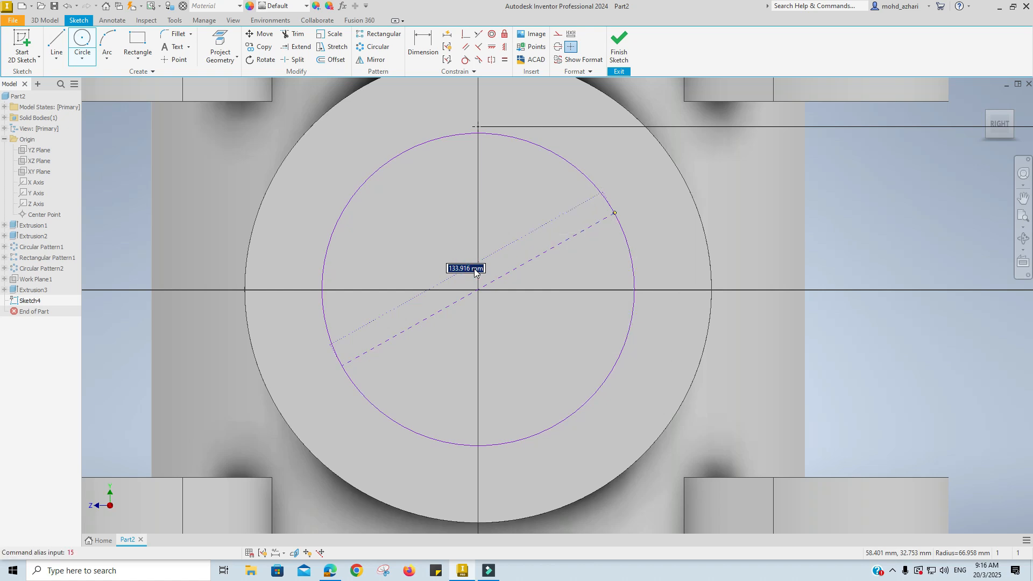
type("150")
key("Return")
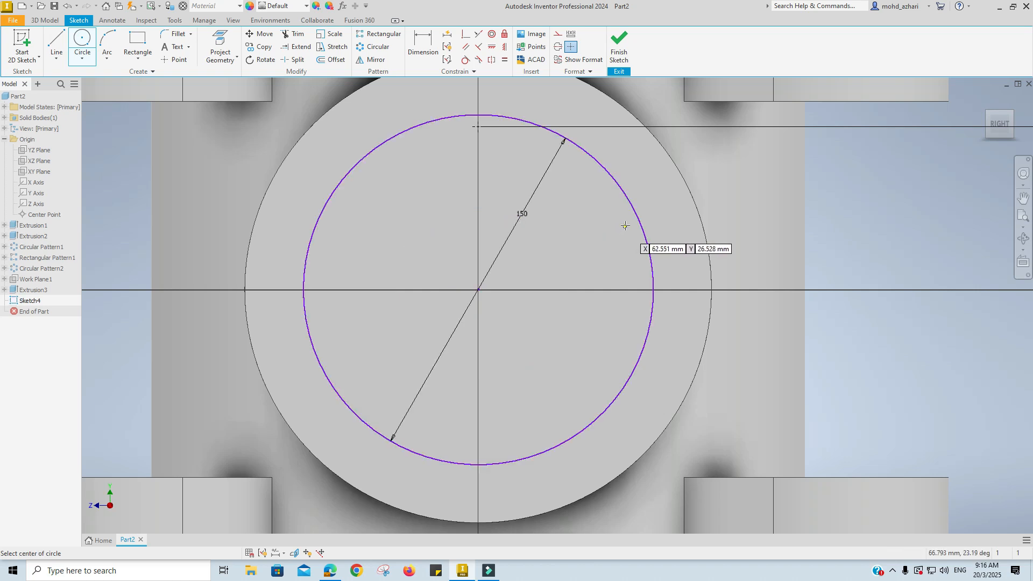
key("Escape")
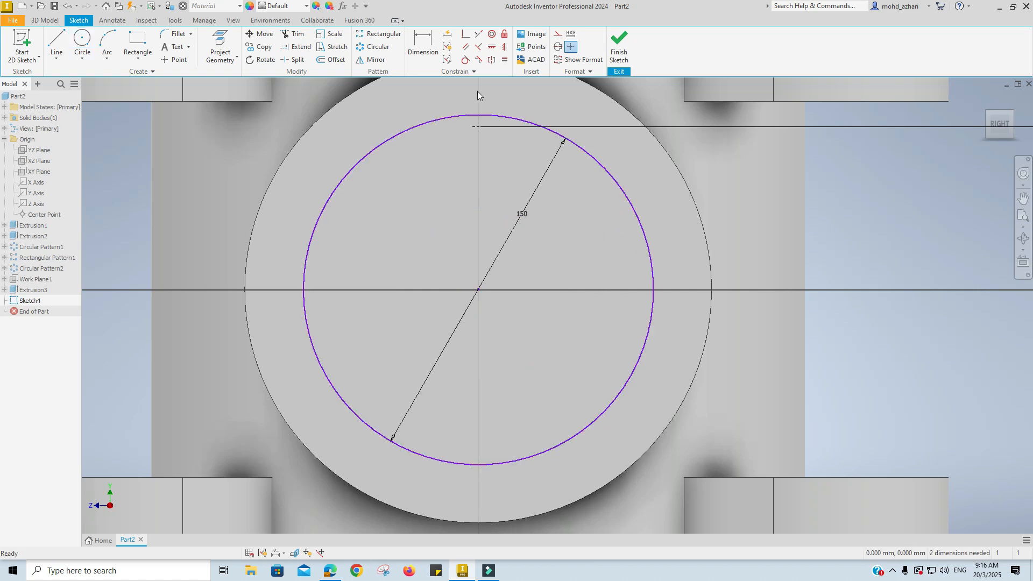
Constrain the 150 mm bolt circle to be concentric with the round flange's outer edge
left_click(492, 34)
left_click(674, 157)
left_click(623, 191)
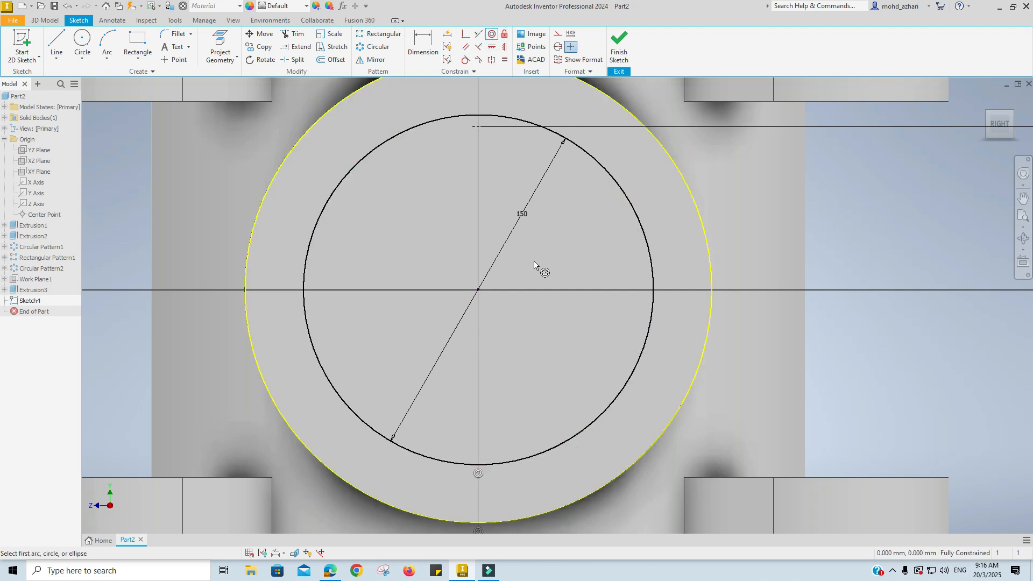
scroll(579, 289, "down", 3)
scroll(580, 289, "up", 3)
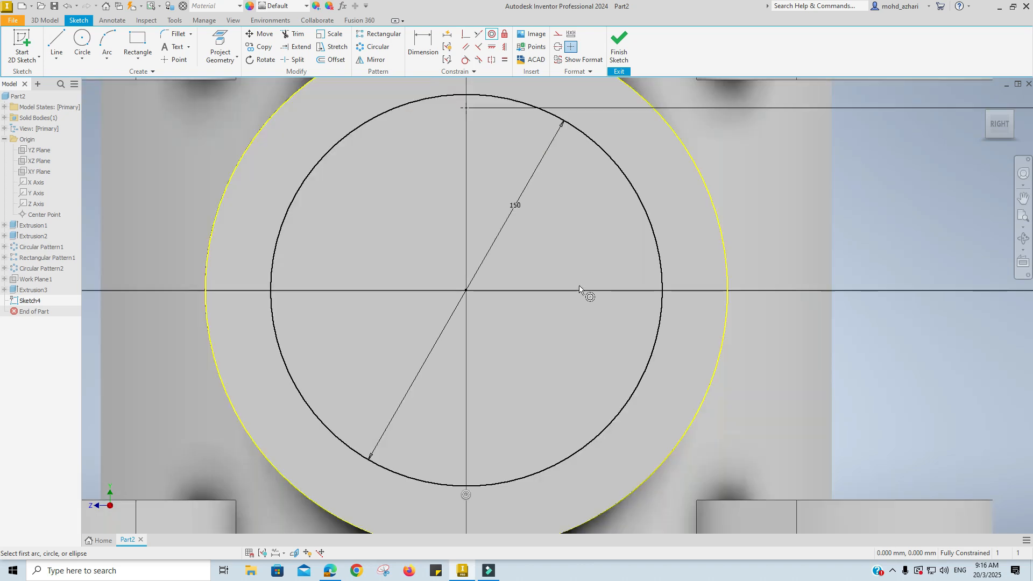
scroll(589, 295, "down", 3)
key("Escape")
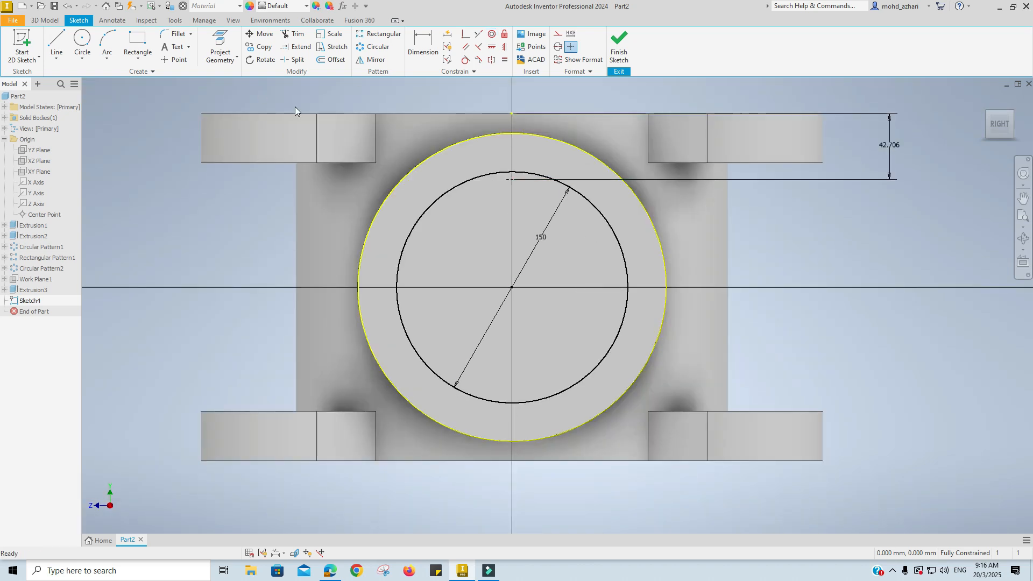
Place a sketch point on the bolt circle at its uppermost position, directly above the flange centre
left_click(171, 60)
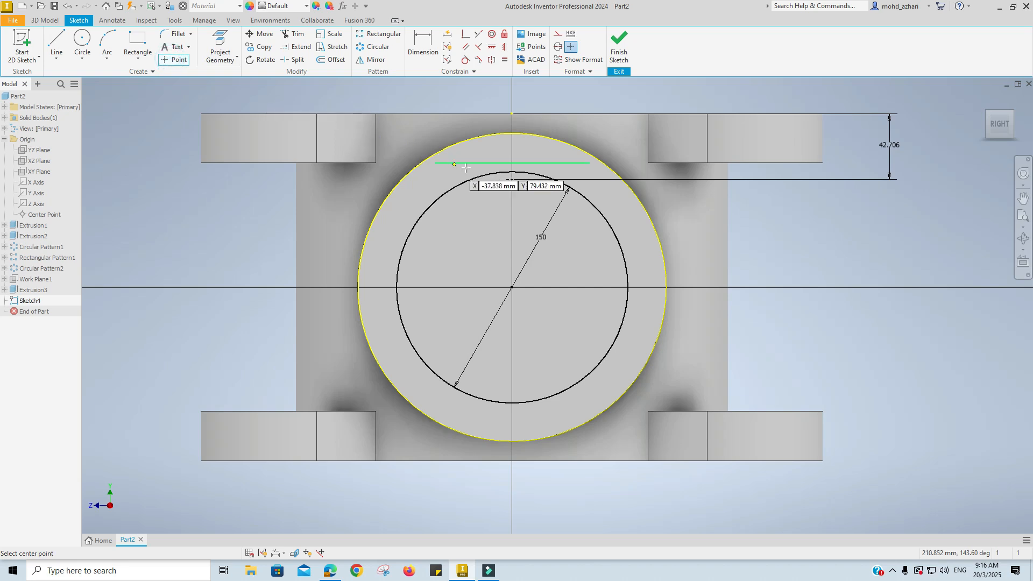
key("Escape")
left_click(673, 268)
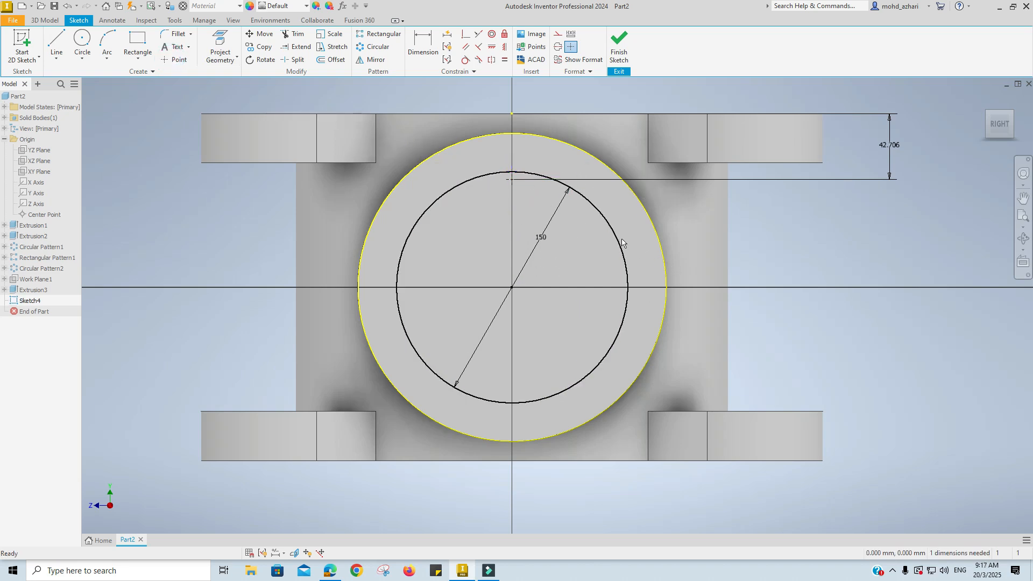
Convert the 150 mm bolt circle to construction geometry and finish the sketch
right_click(620, 244)
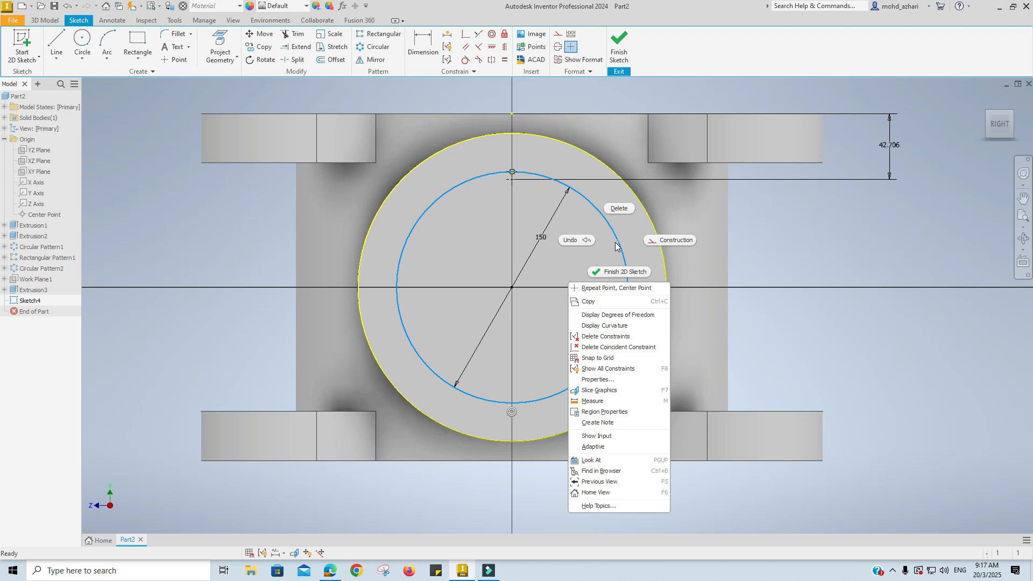
key("Escape")
right_click(613, 230)
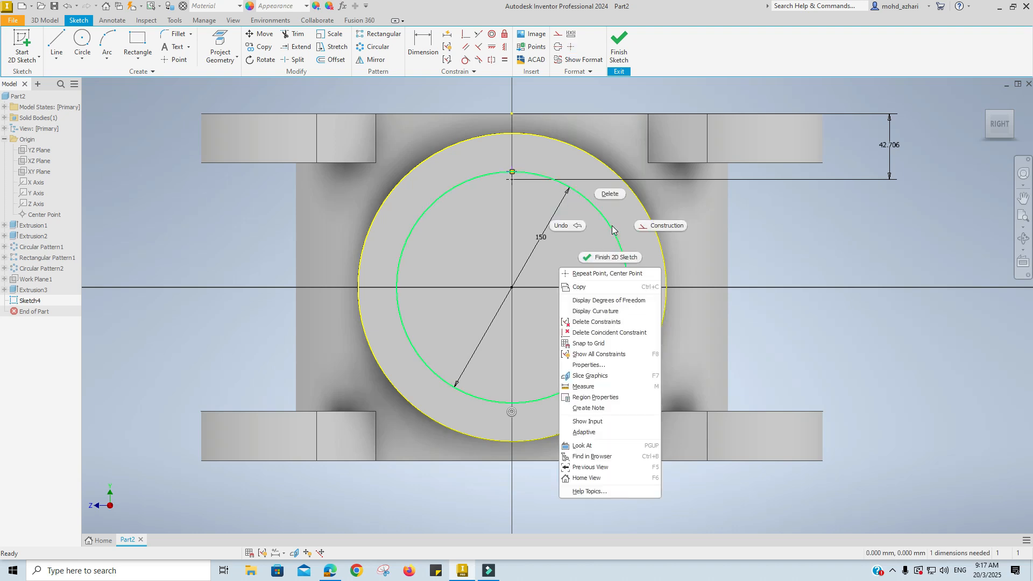
left_click(666, 225)
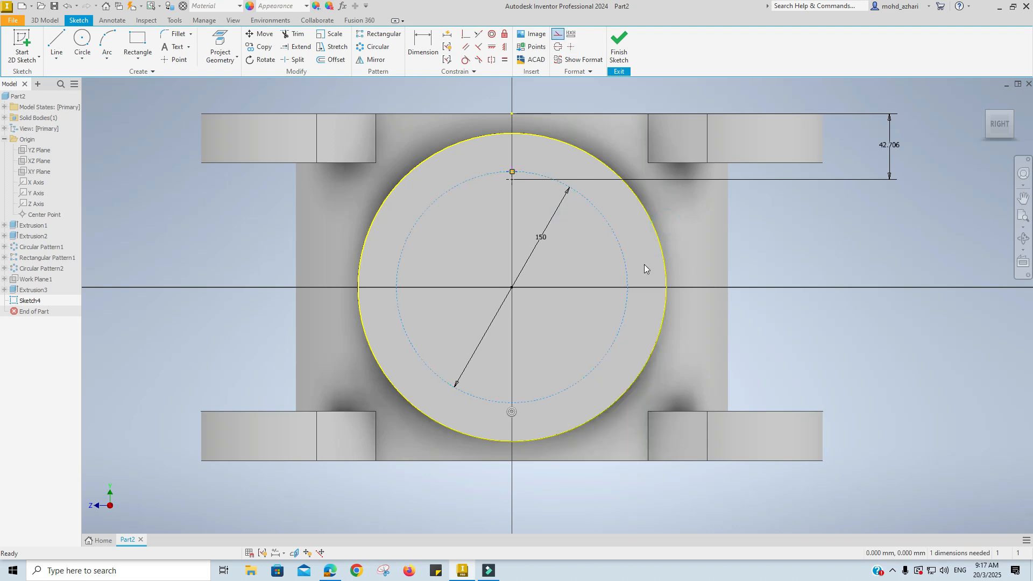
left_click(619, 46)
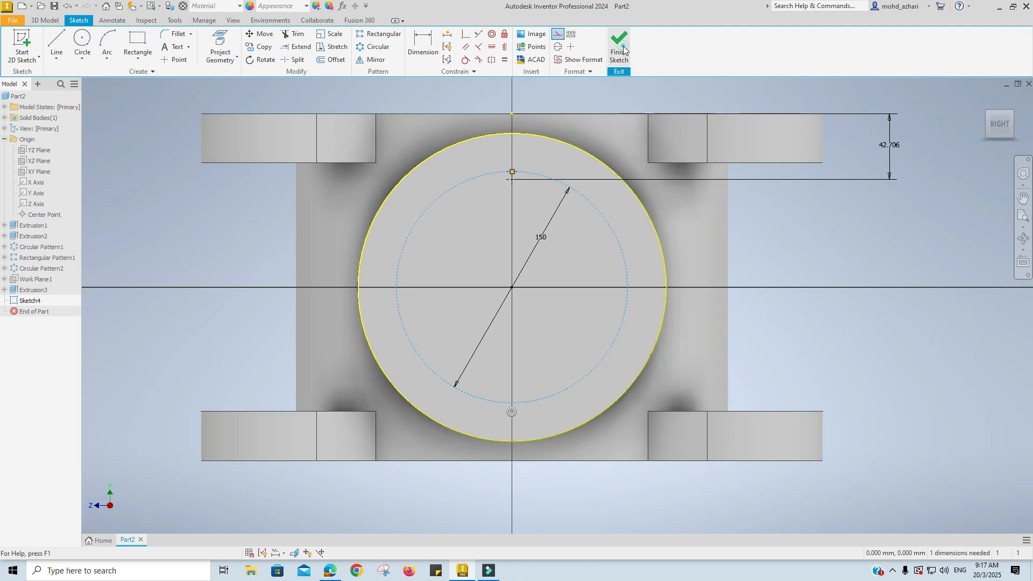
Start a simple hole on the flange sketch, look up its size in the PDF drawing and set its diameter to 20.3 mm
middle_click_drag(561, 217, 524, 235)
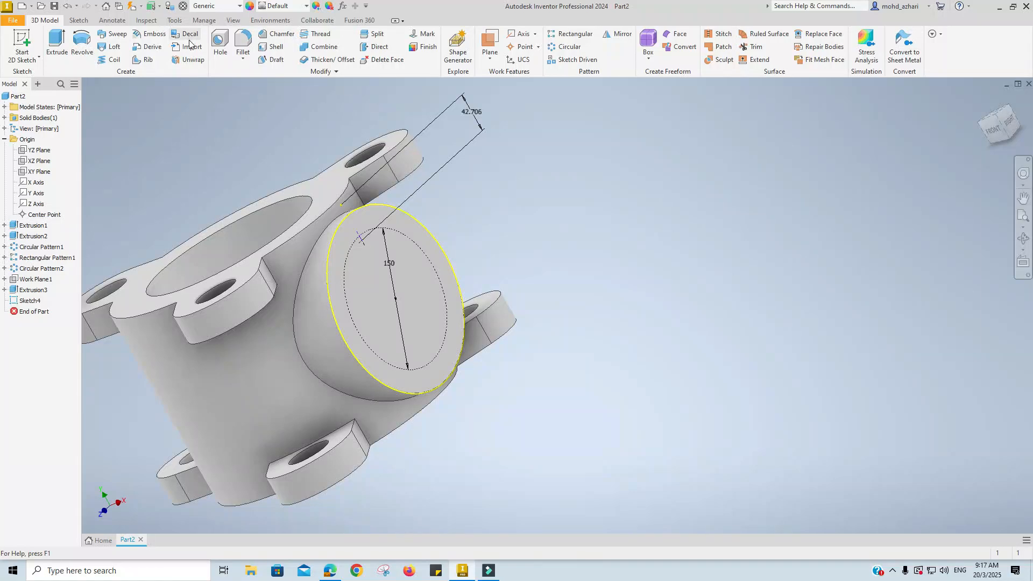
left_click(220, 46)
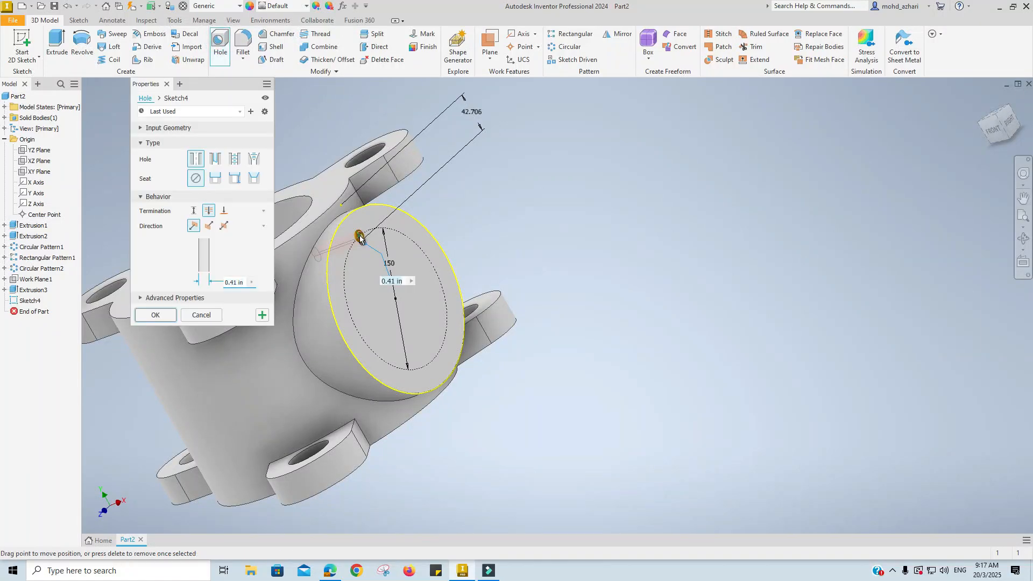
key("alt+Tab")
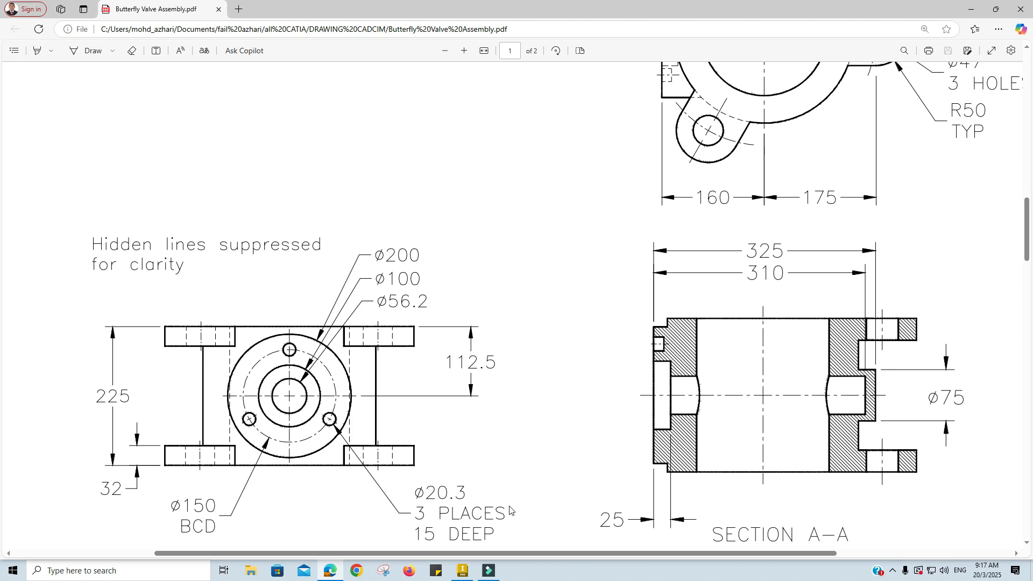
key("alt+Tab")
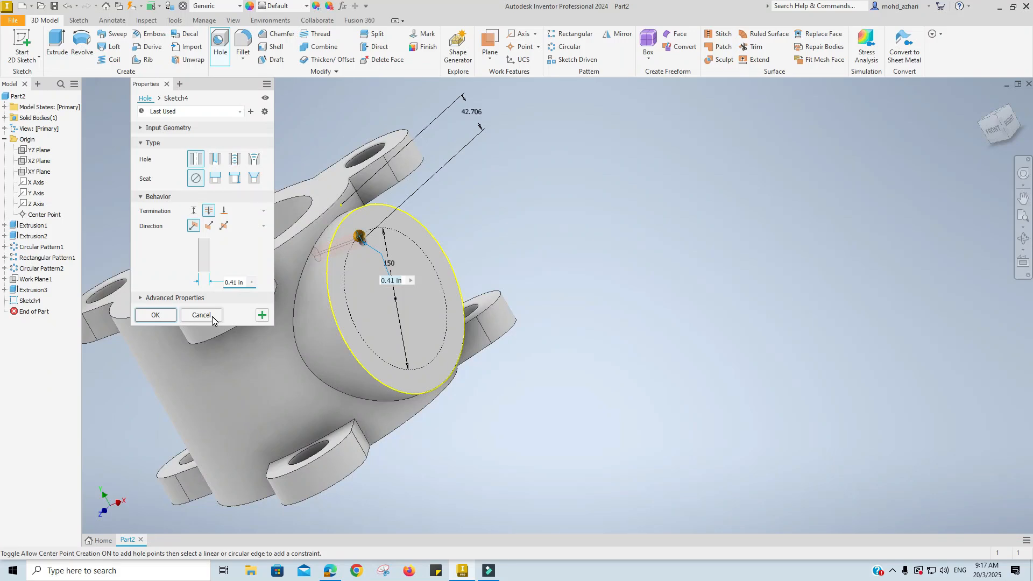
left_click(240, 286)
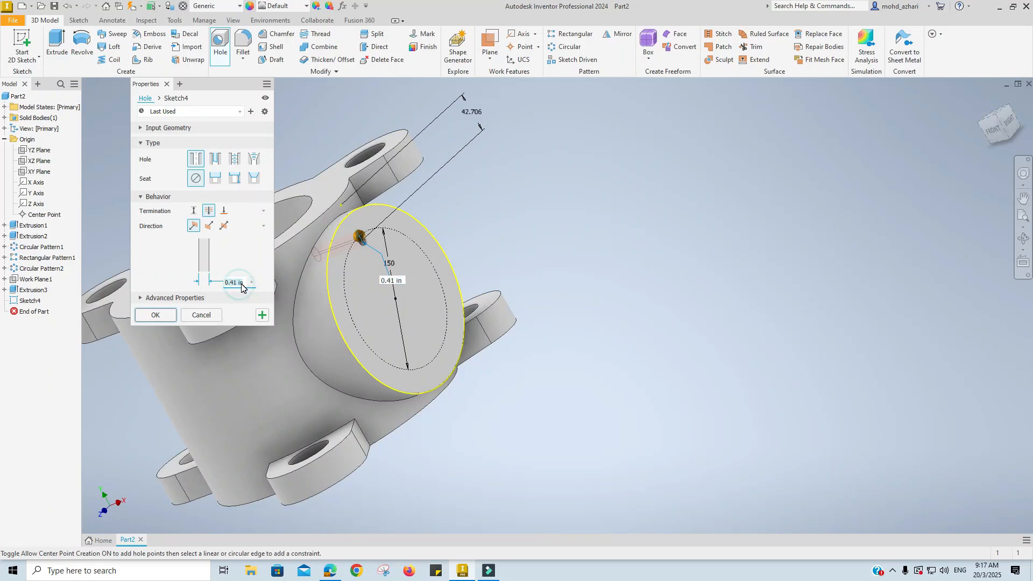
left_click(250, 288)
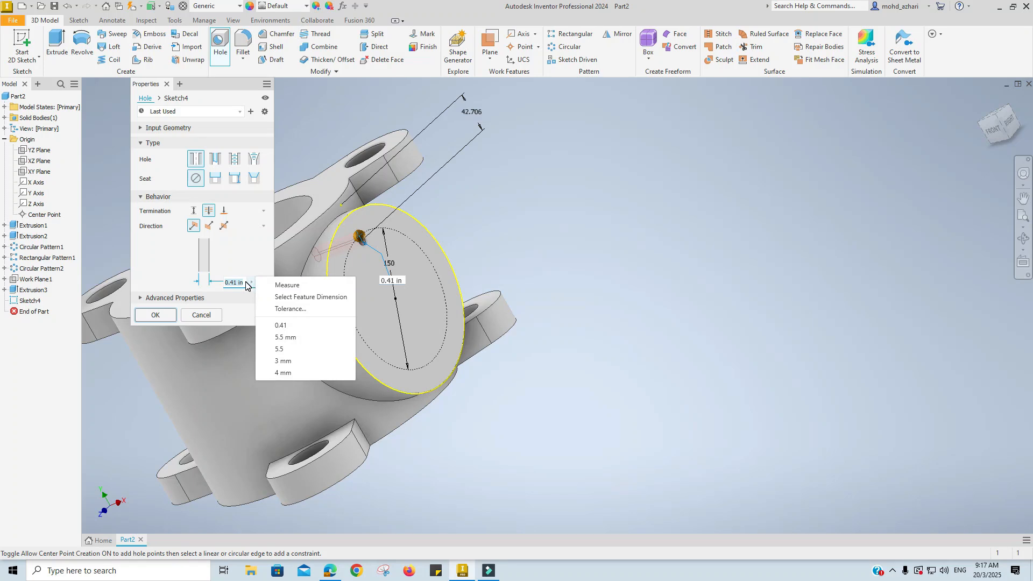
left_click(242, 283)
left_click(242, 284)
left_click(242, 284)
type("20.3MM")
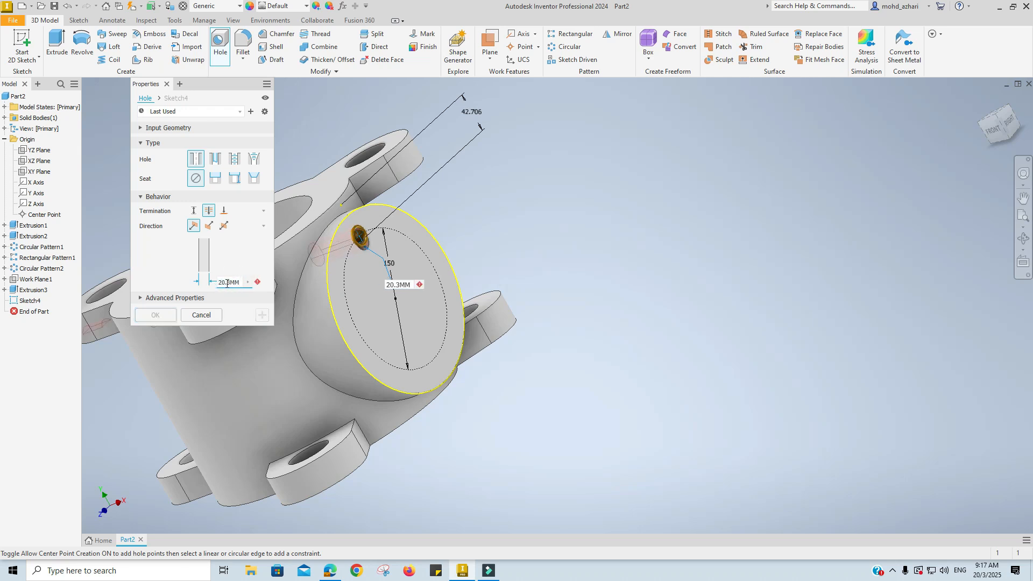
key("BackSpace")
left_click(244, 264)
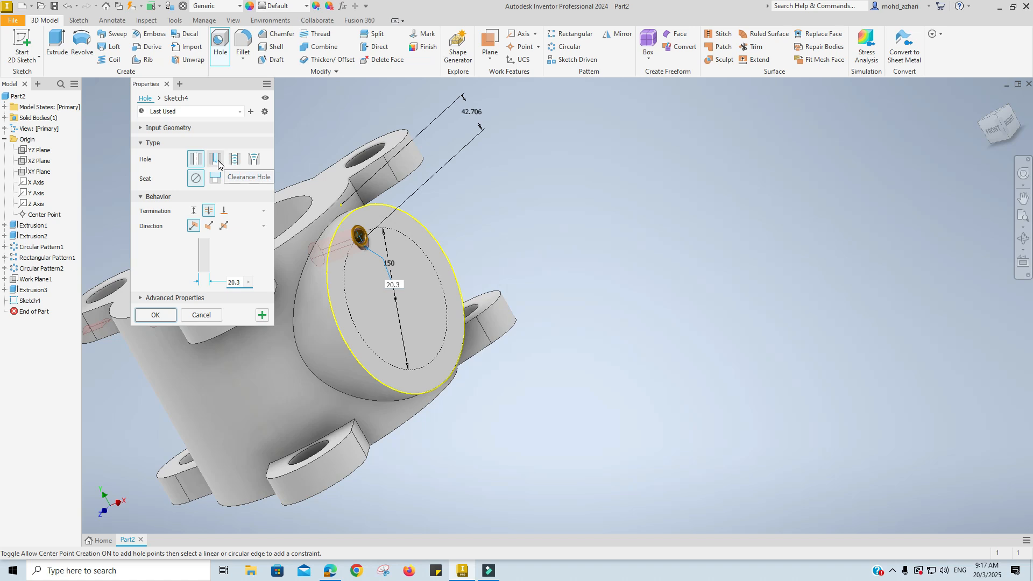
Terminate the flange hole by distance at a depth of 15 mm and create it
left_click(195, 211)
left_click(238, 273)
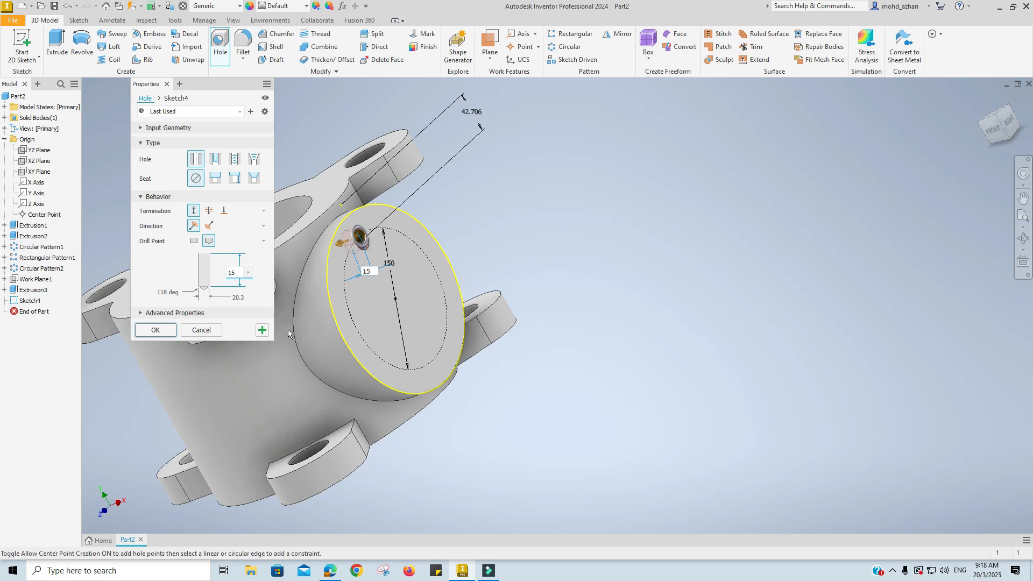
left_click(155, 330)
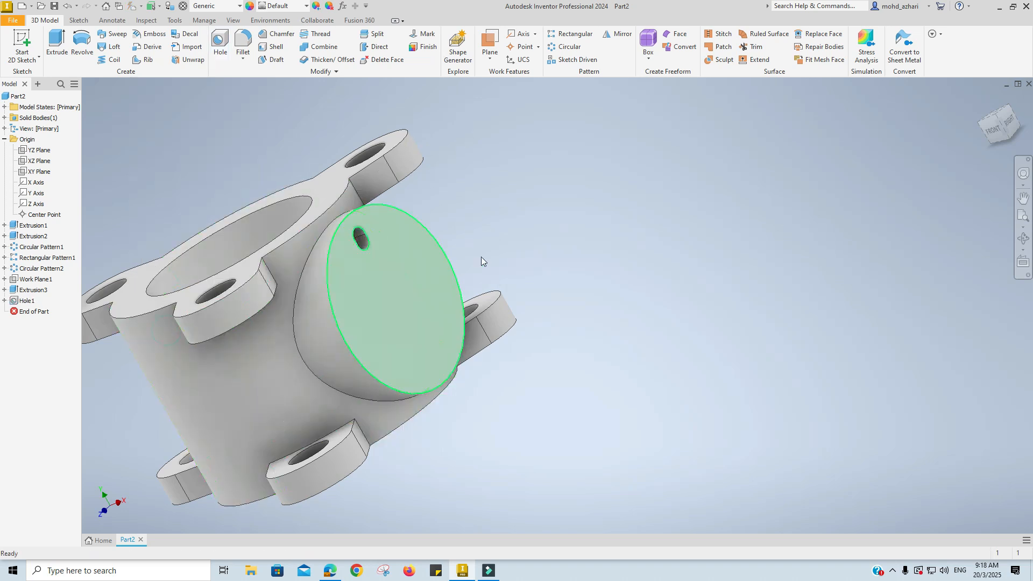
Examine the shape of the new hole in the flange face and review its feature settings without changing them
key("F2")
middle_click_drag(482, 321, 457, 341)
middle_click_drag(444, 343, 353, 270, "shift")
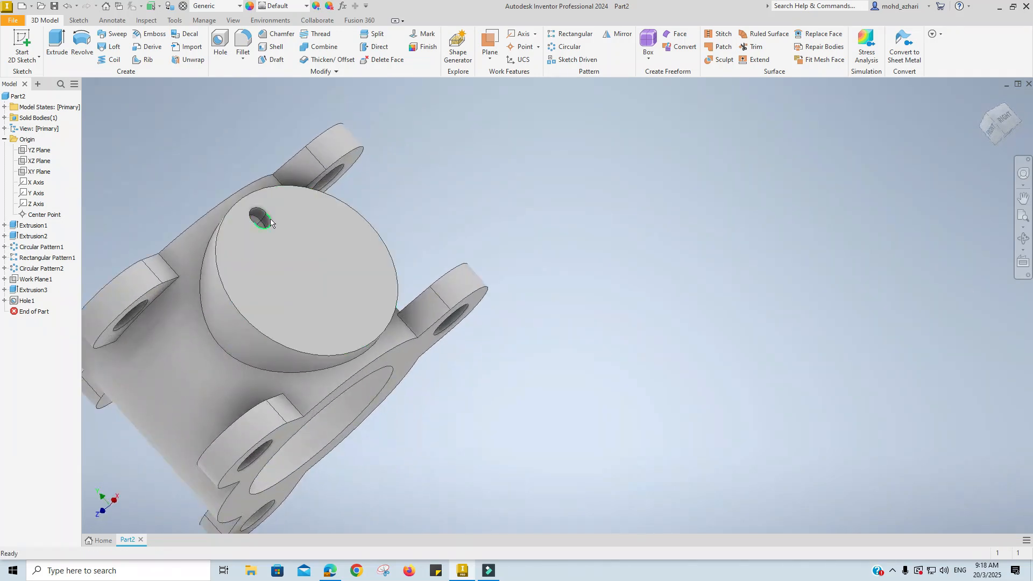
double_click(28, 302)
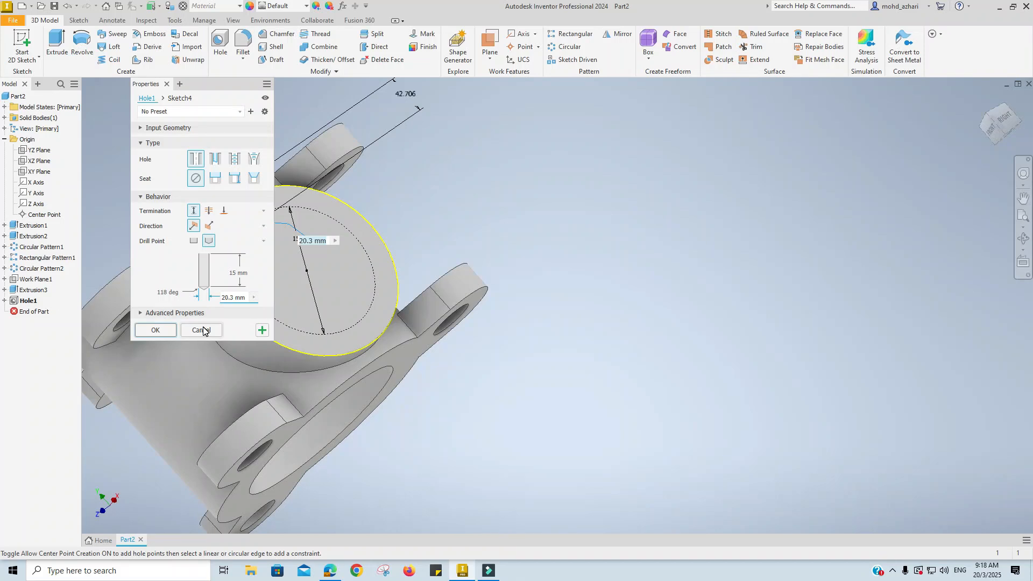
left_click(204, 330)
scroll(291, 323, "up", 10)
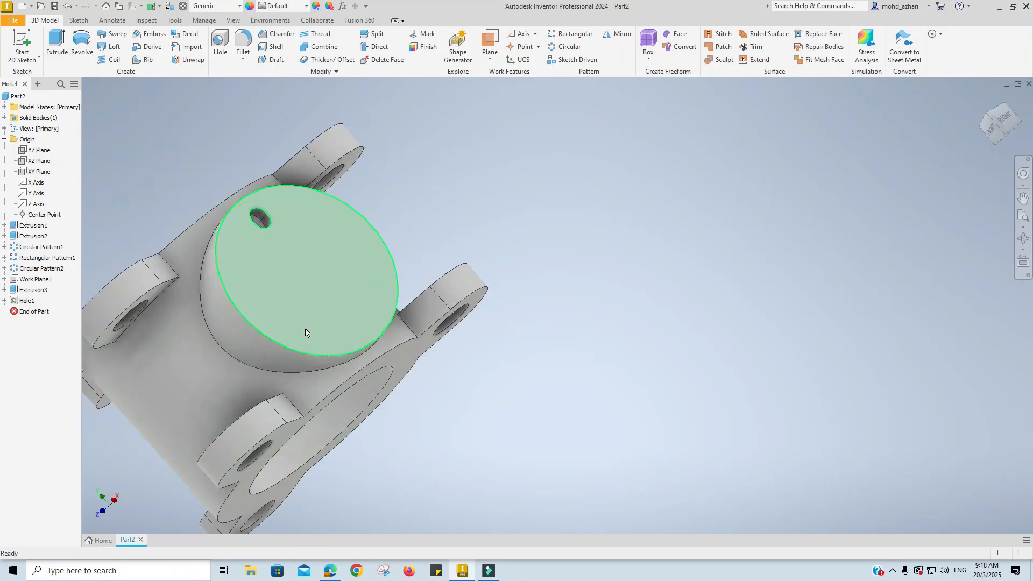
middle_click_drag(415, 319, 793, 327)
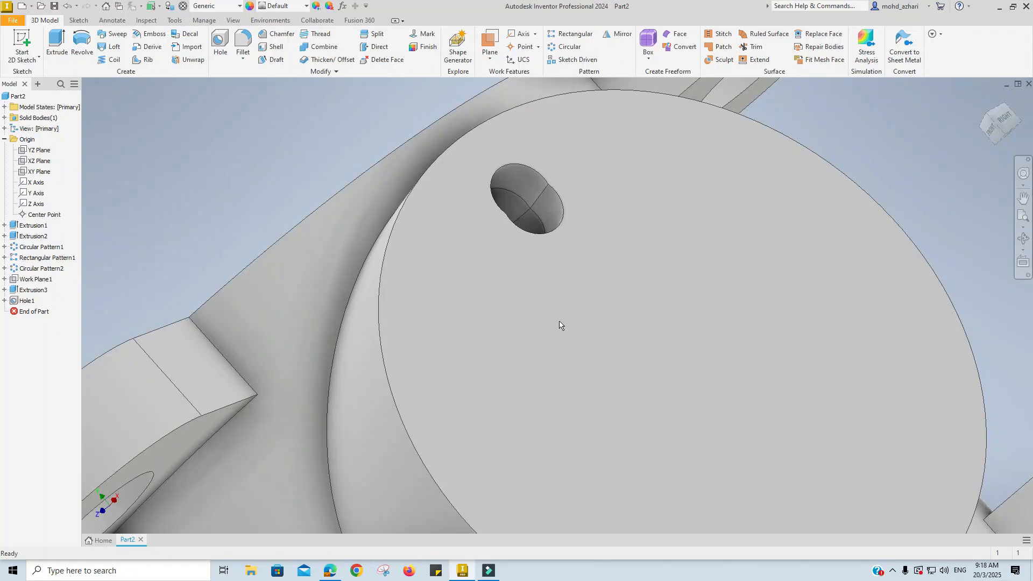
scroll(559, 325, "down", 3)
middle_click_drag(552, 332, 516, 355, "shift")
Delete the hole feature from the flange while keeping the sketch it consumed
left_click(26, 300)
right_click(22, 301)
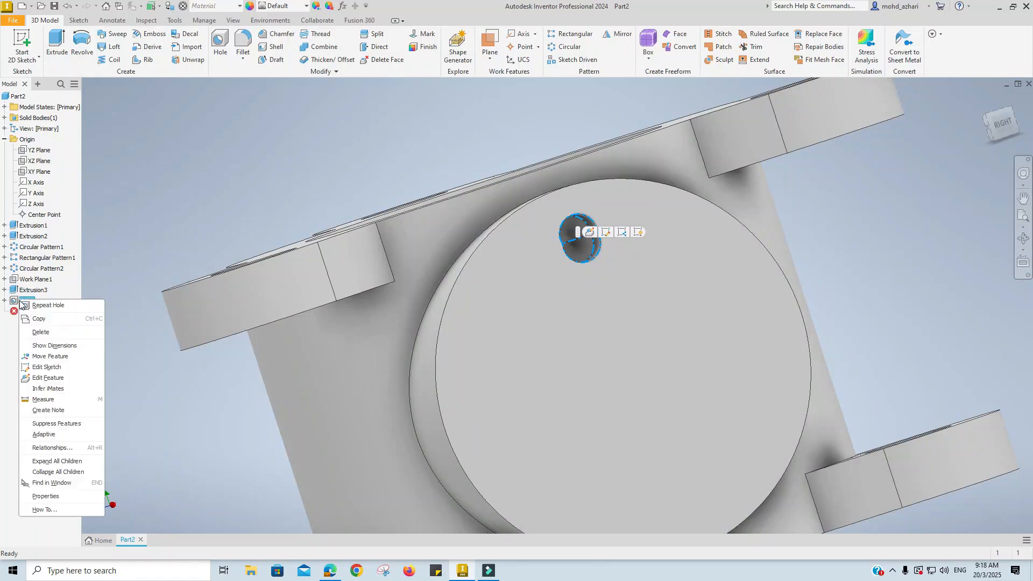
left_click(41, 332)
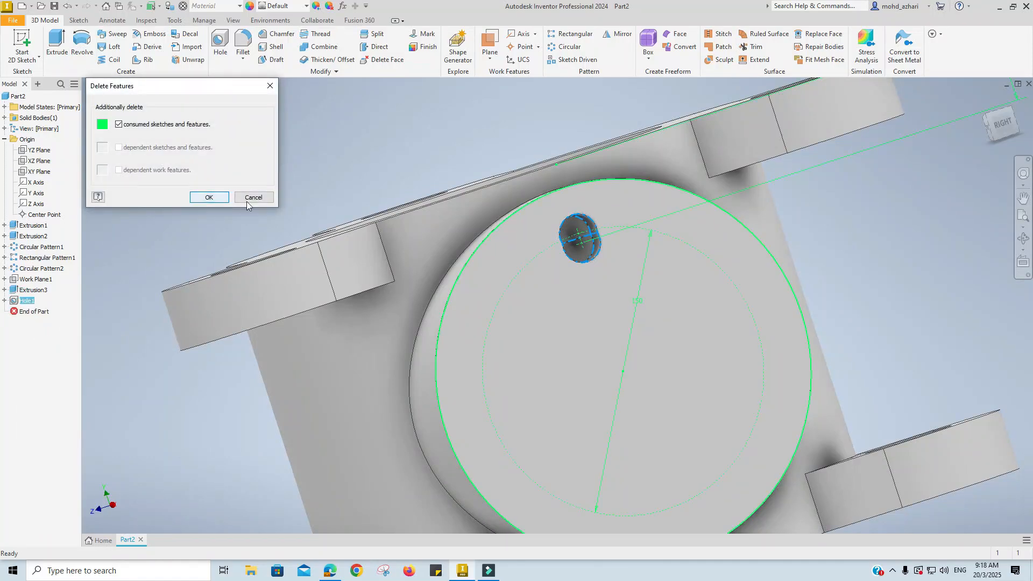
left_click(154, 124)
left_click(209, 197)
Examine the two neighbouring sketch points near the top of the bolt circle and reopen the flange sketch for editing
scroll(586, 282, "up", 5)
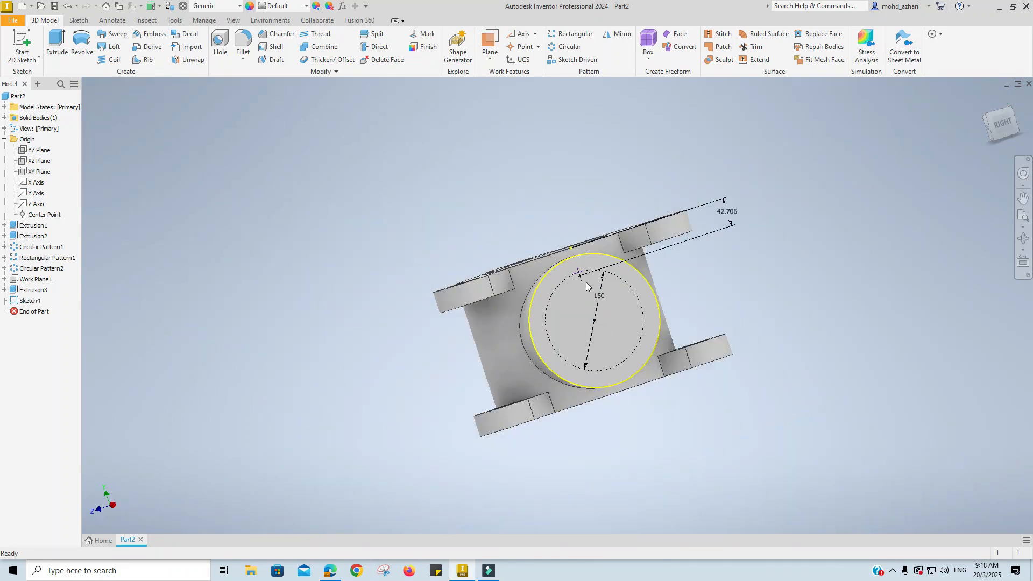
scroll(586, 282, "down", 5)
left_click(614, 395)
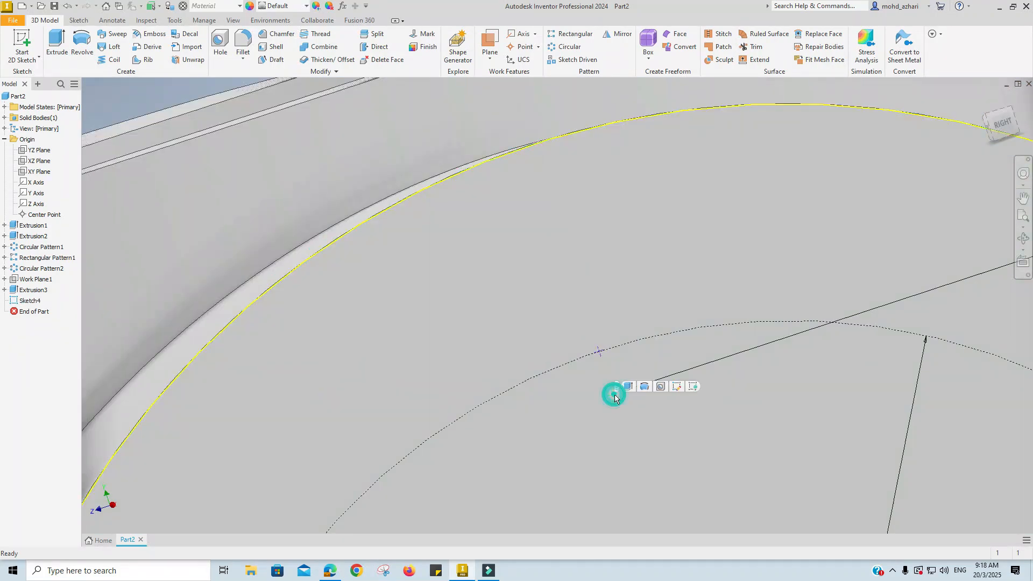
scroll(641, 428, "up", 5)
middle_click_drag(641, 429, 466, 317)
middle_click_drag(567, 395, 367, 323)
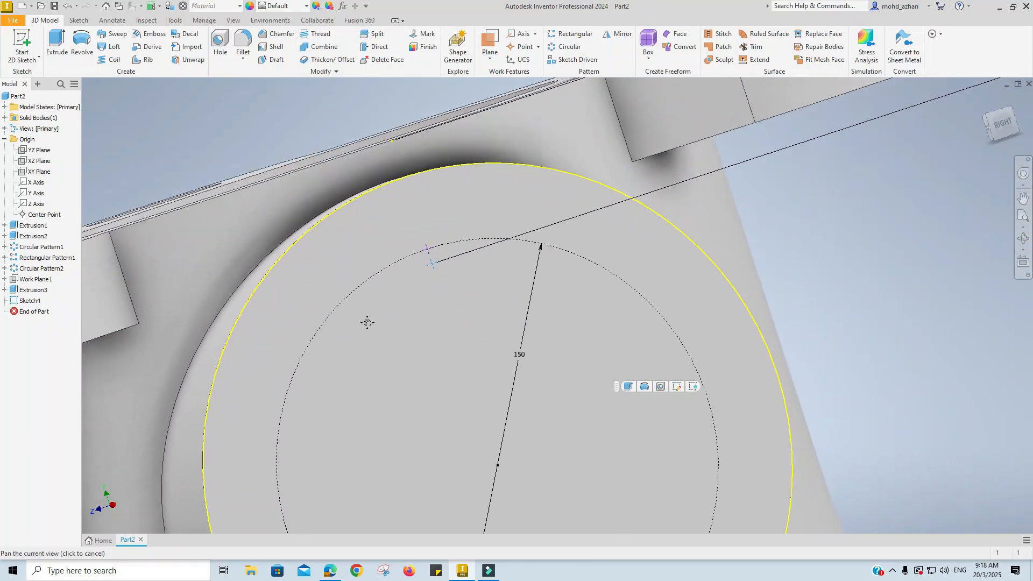
scroll(367, 322, "up", 3)
right_click(28, 302)
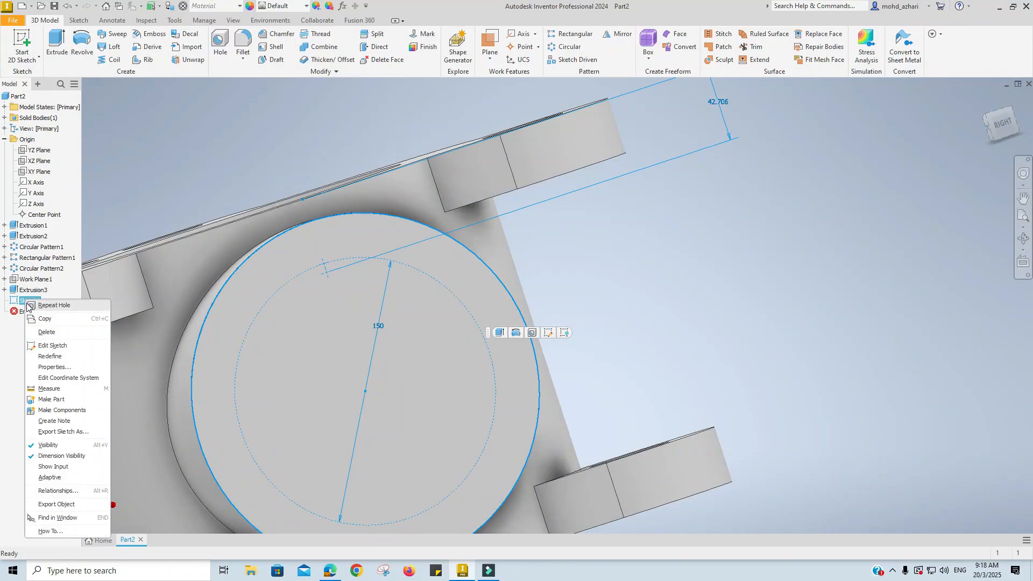
left_click(46, 346)
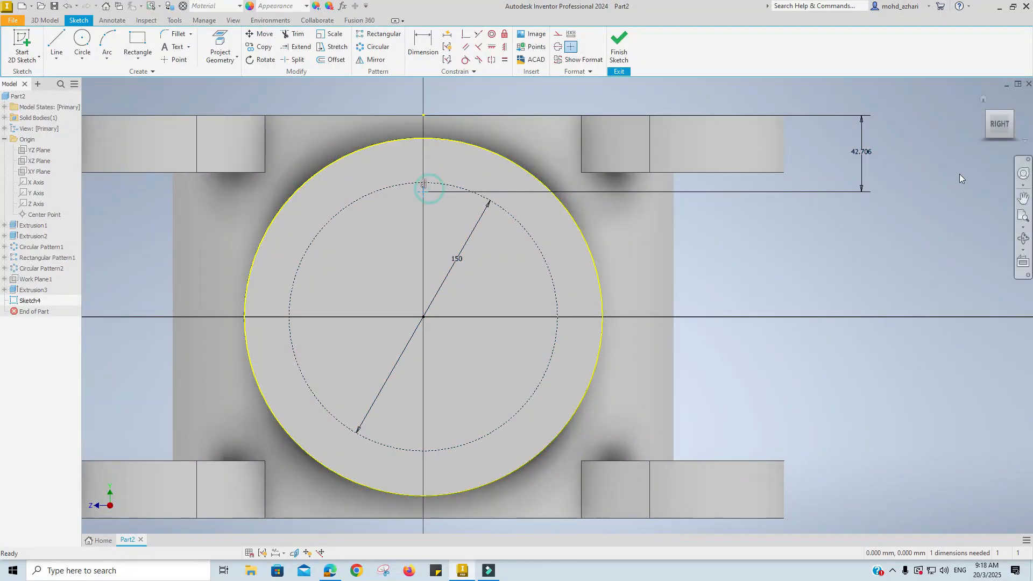
Delete the extra sketch point just inside the bolt circle together with its vertical dimension
left_click(856, 155)
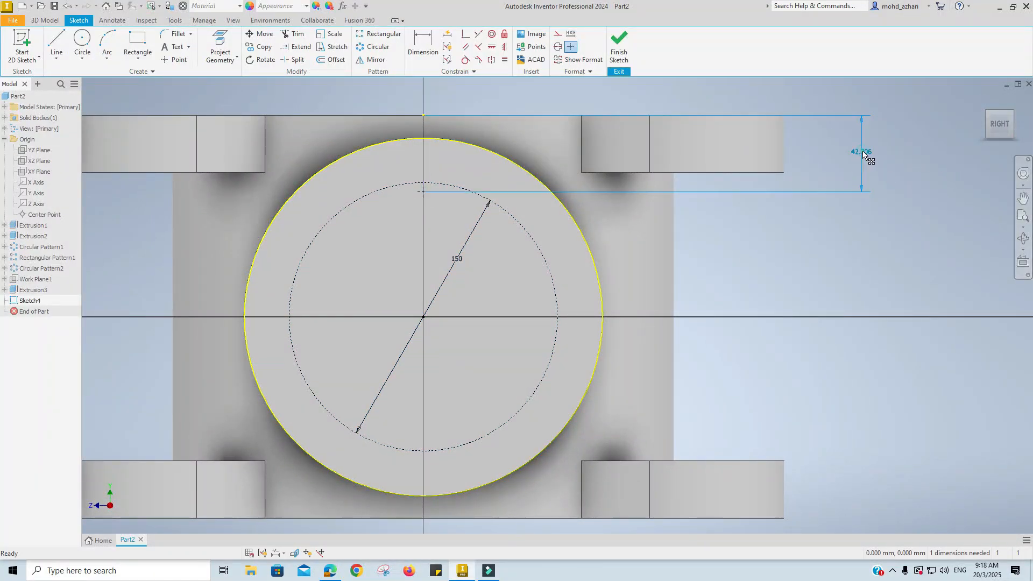
left_click(424, 192)
key("Delete")
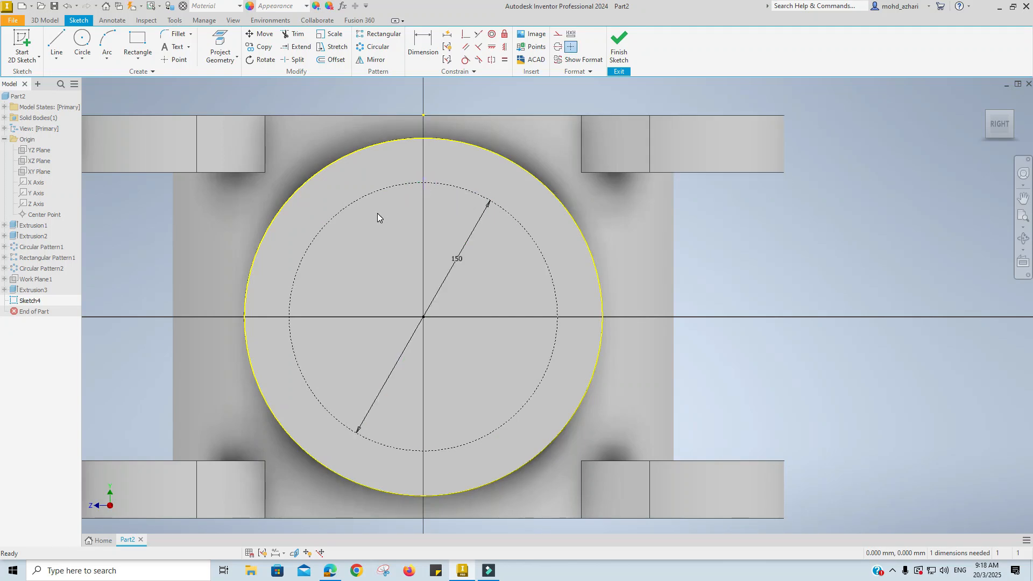
Finish the sketch and create a 20.3 mm diameter, 15 mm deep hole at the remaining point on the bolt circle
left_click(619, 49)
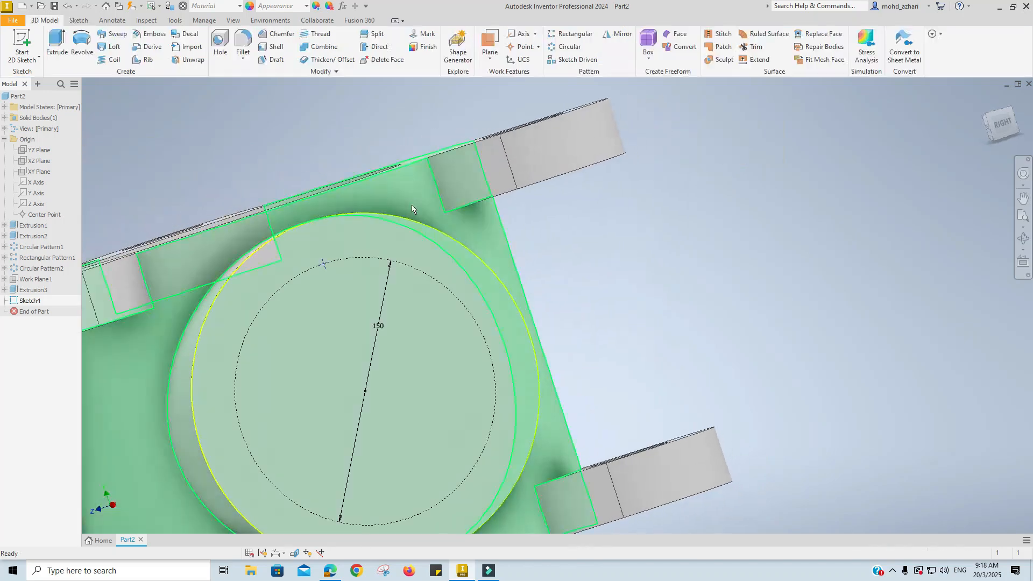
left_click(220, 50)
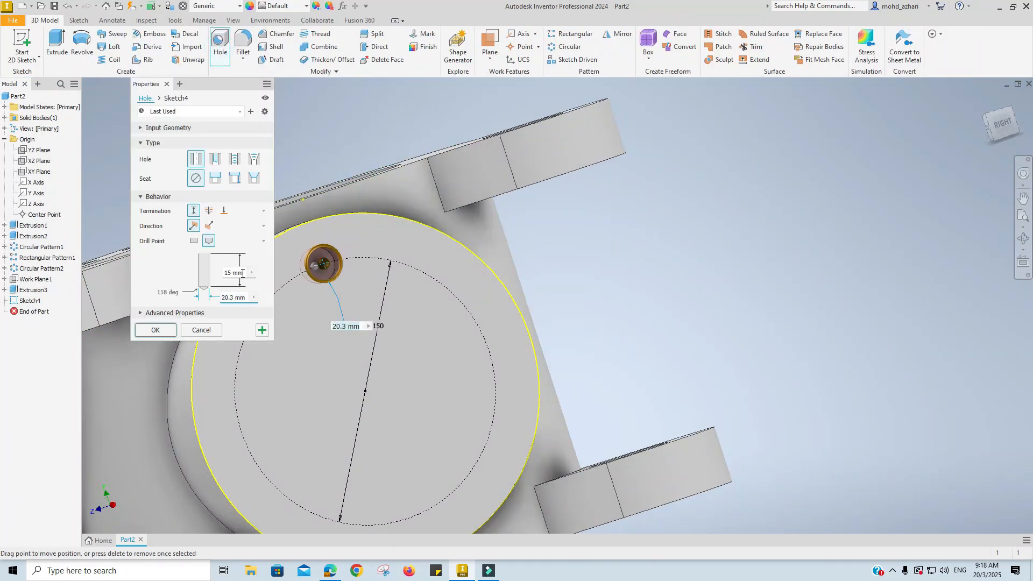
left_click(155, 329)
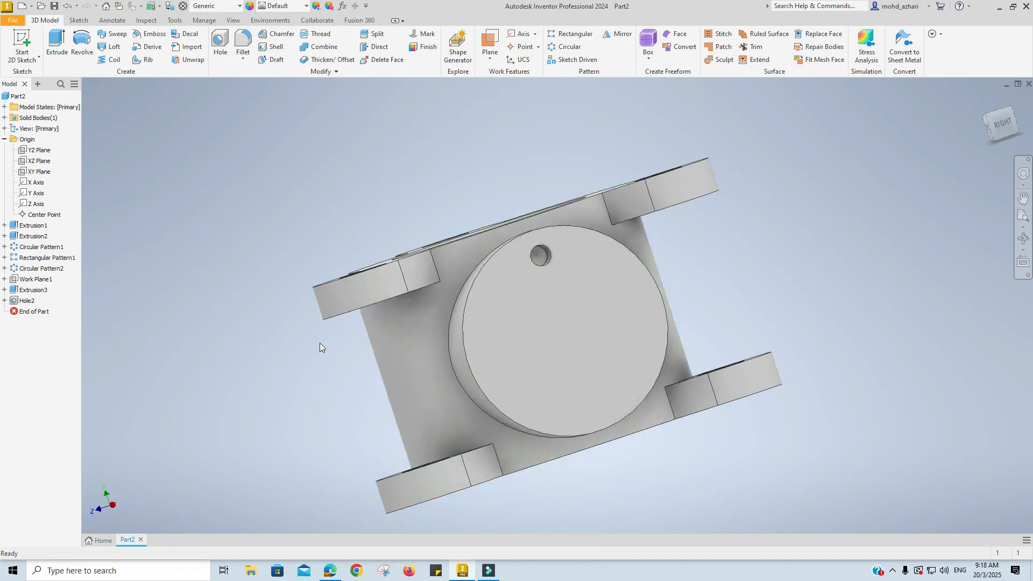
Circular-pattern the 20.3 mm hole around the side flange's axis with 3 occurrences over 360 deg
left_click(27, 300)
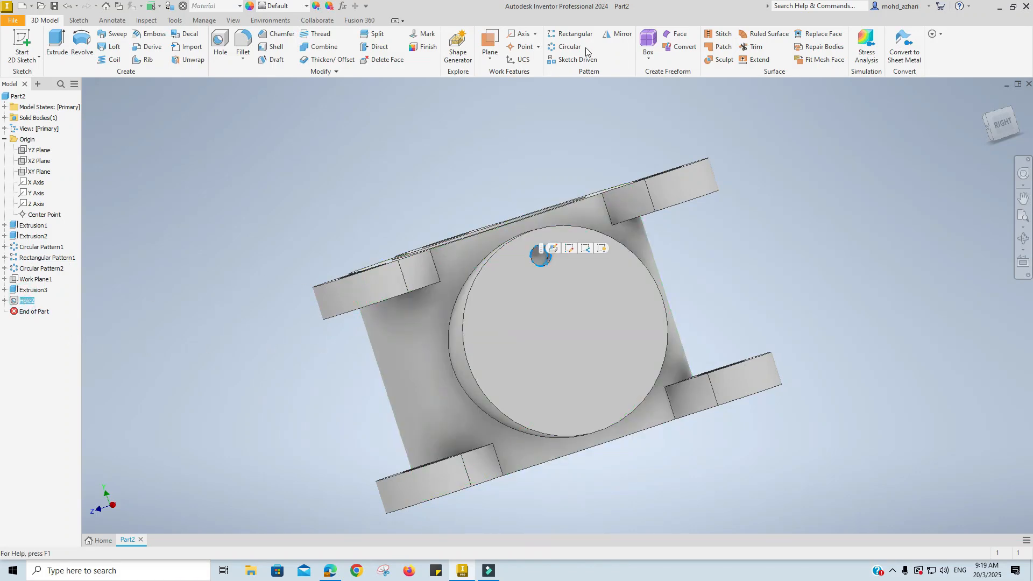
left_click(569, 48)
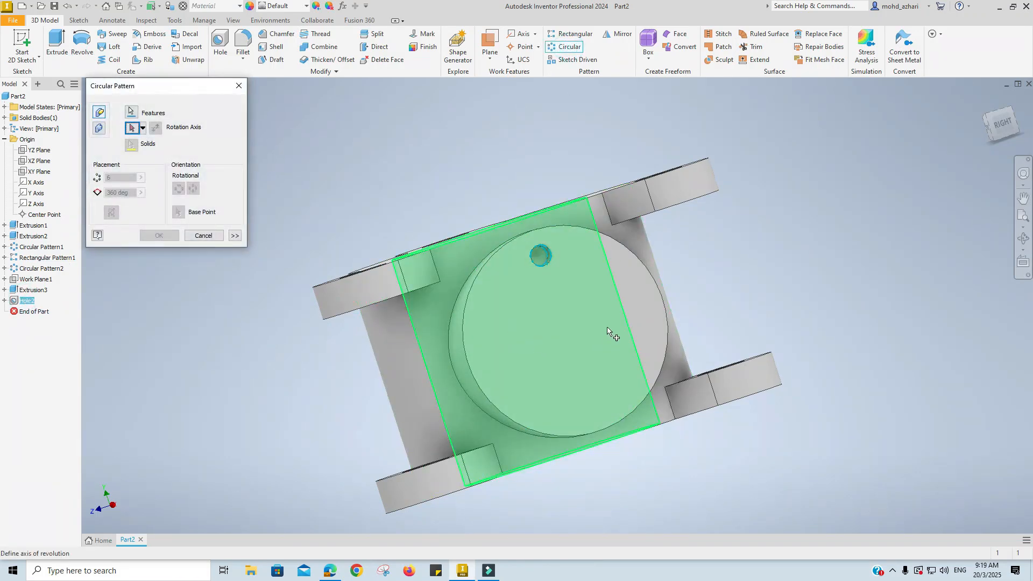
middle_click_drag(525, 377, 589, 341, "shift")
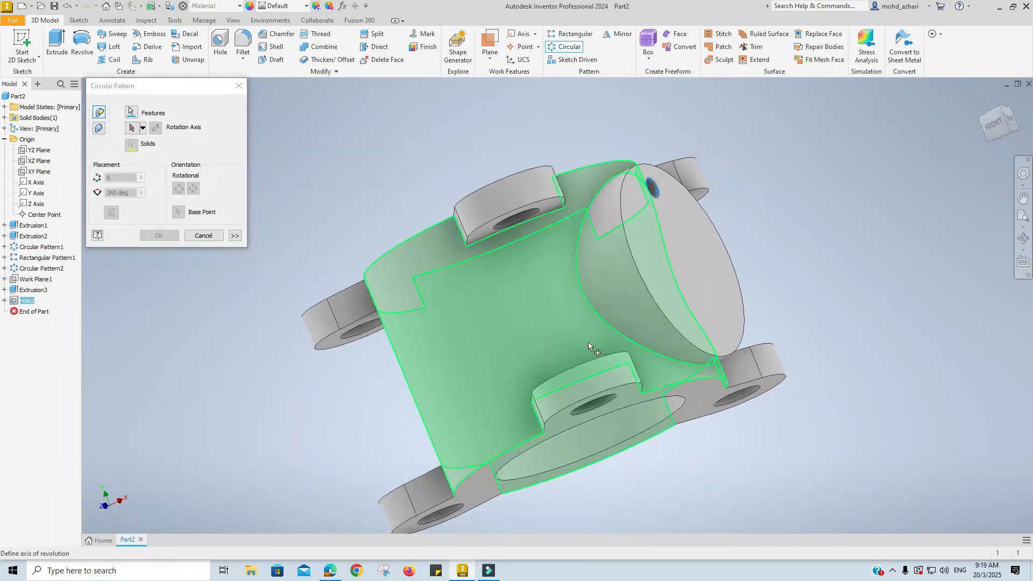
left_click(611, 266)
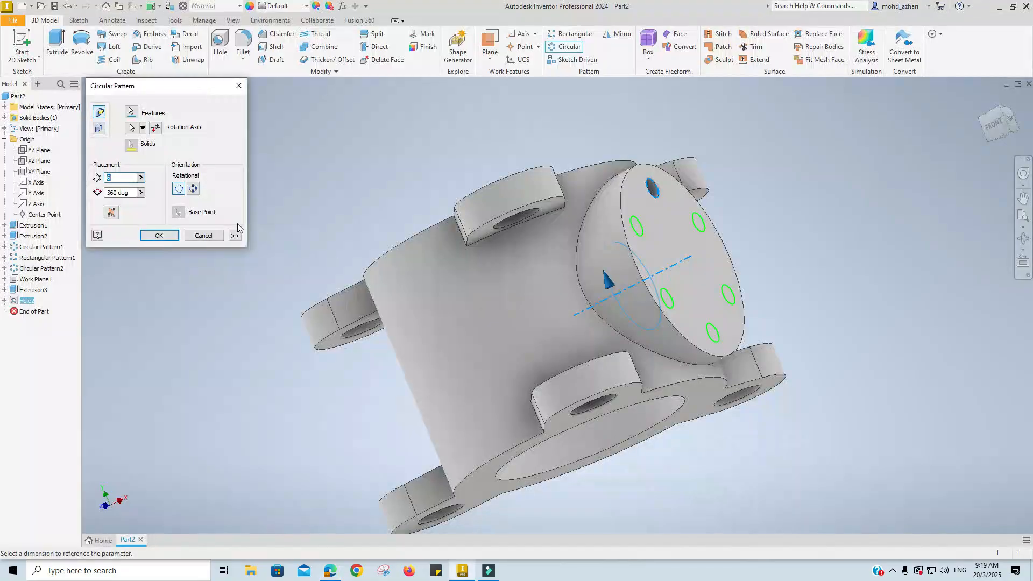
type("3")
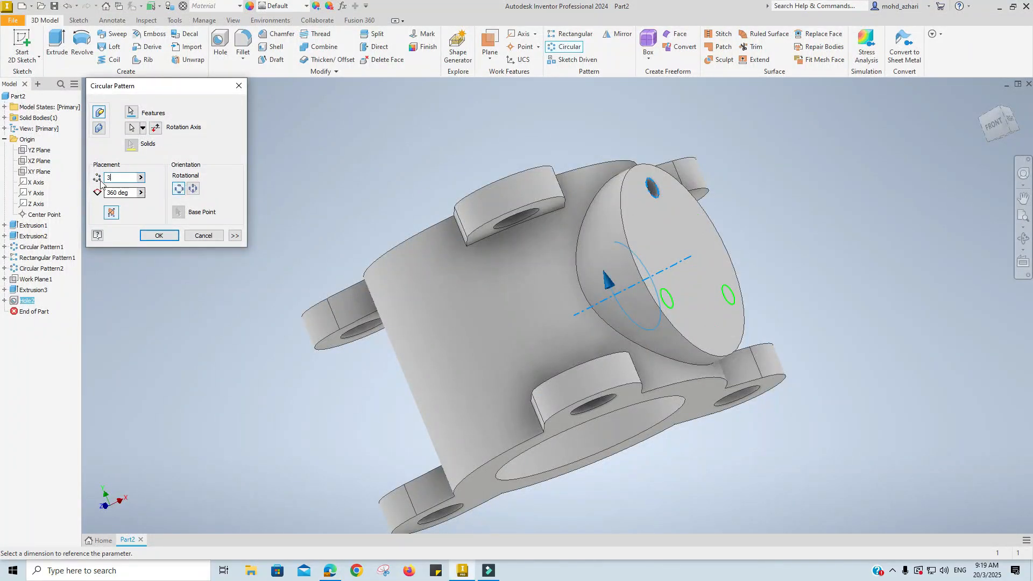
left_click(158, 236)
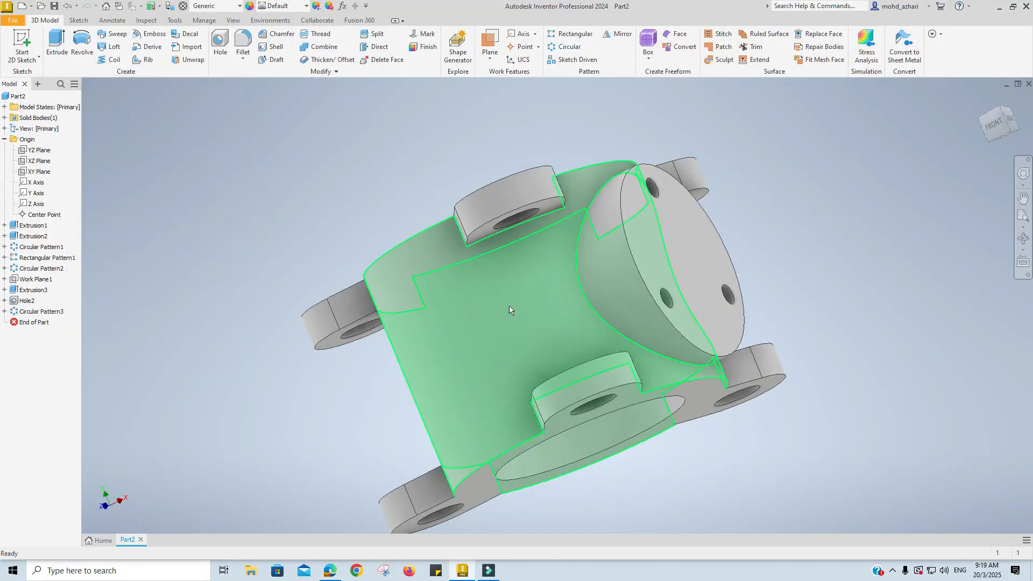
Check the flange view in the PDF drawing and sketch a 100 mm diameter circle at the centre of the side flange's face
left_click_drag(529, 345, 473, 364)
key("alt+Tab")
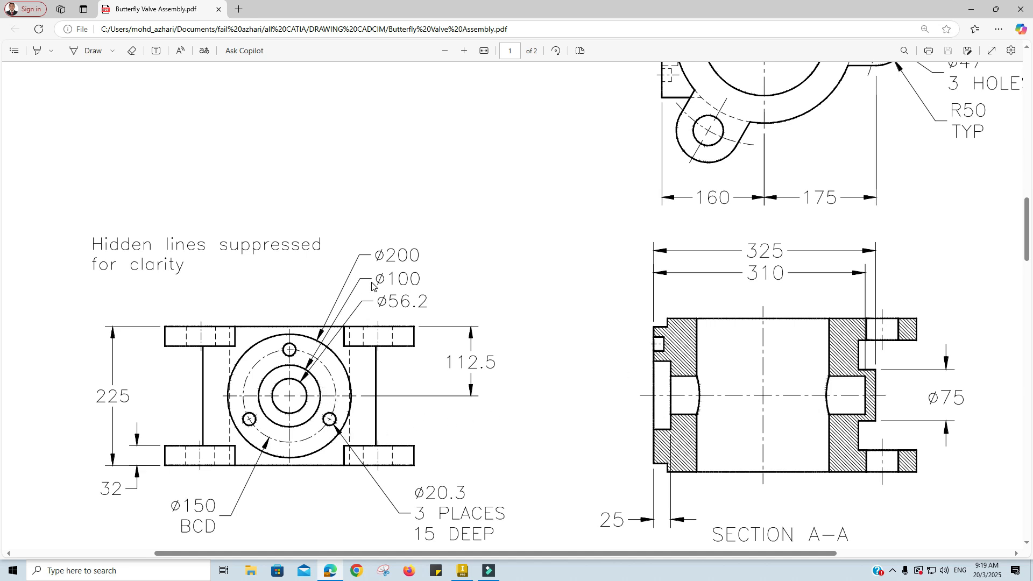
key("alt+Tab")
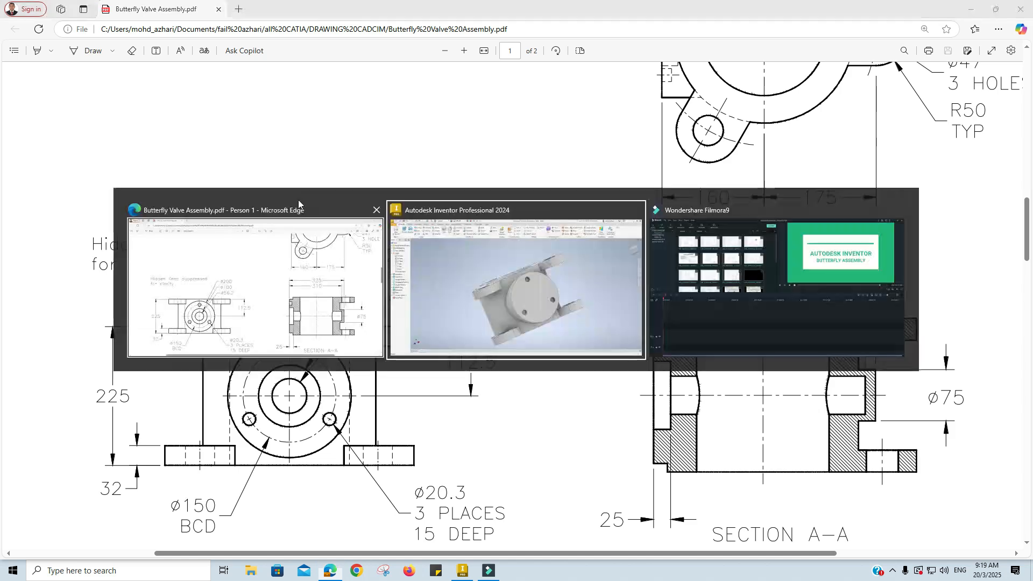
left_click(79, 20)
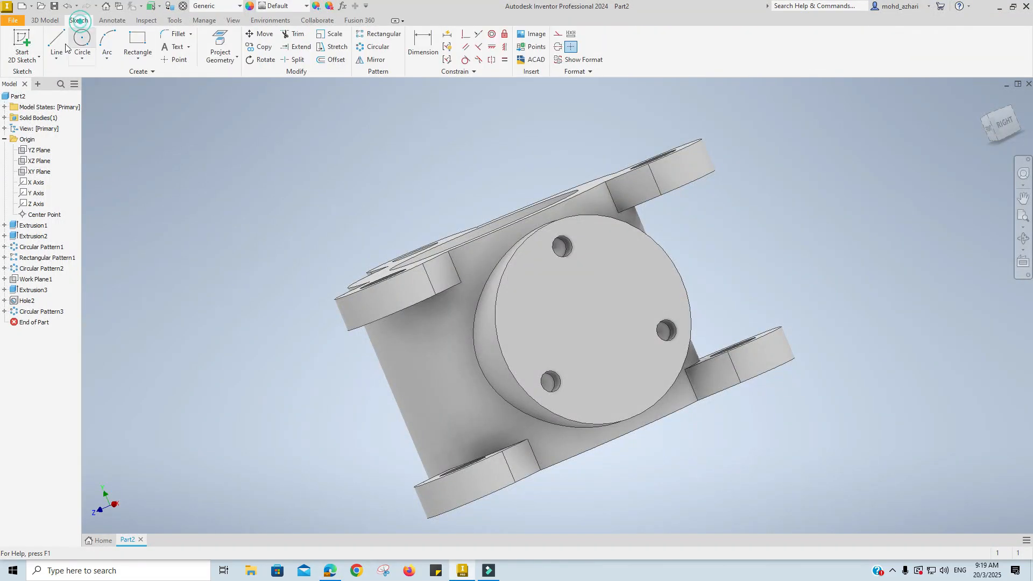
left_click(22, 47)
left_click(599, 322)
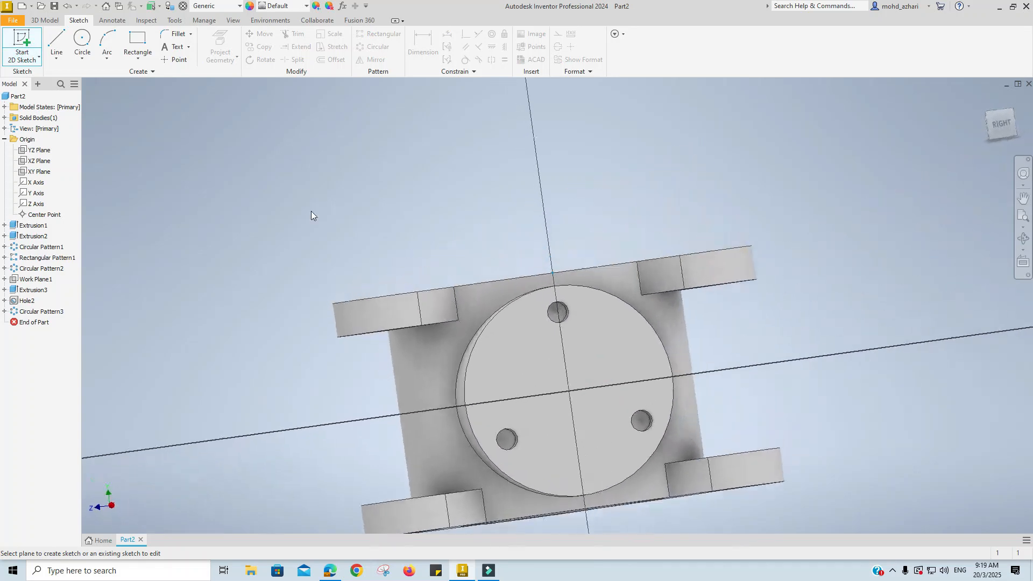
key("c")
left_click(557, 425)
type("100")
key("Return")
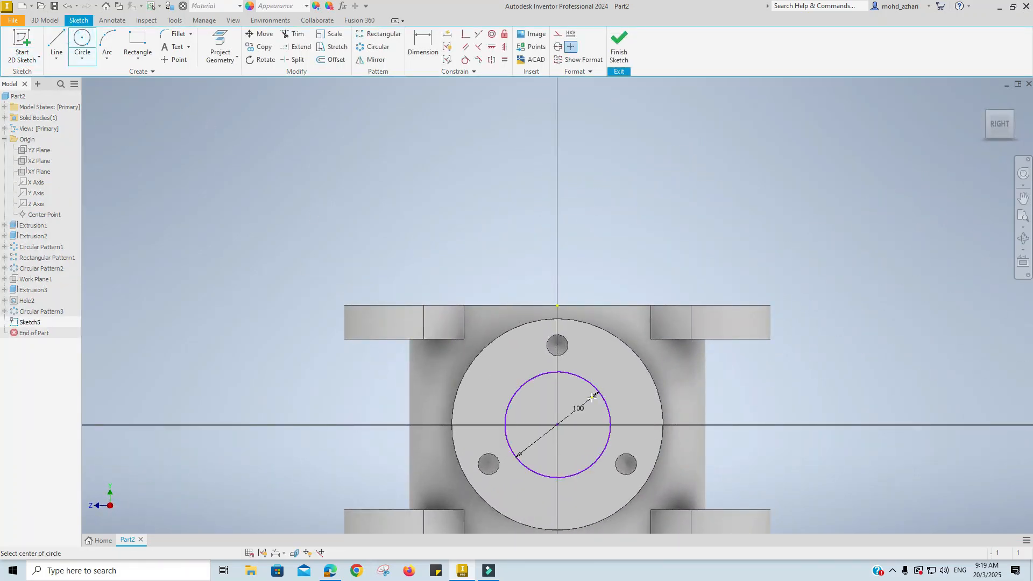
Make the 100 mm circle concentric with the flange's outer edge
left_click(493, 34)
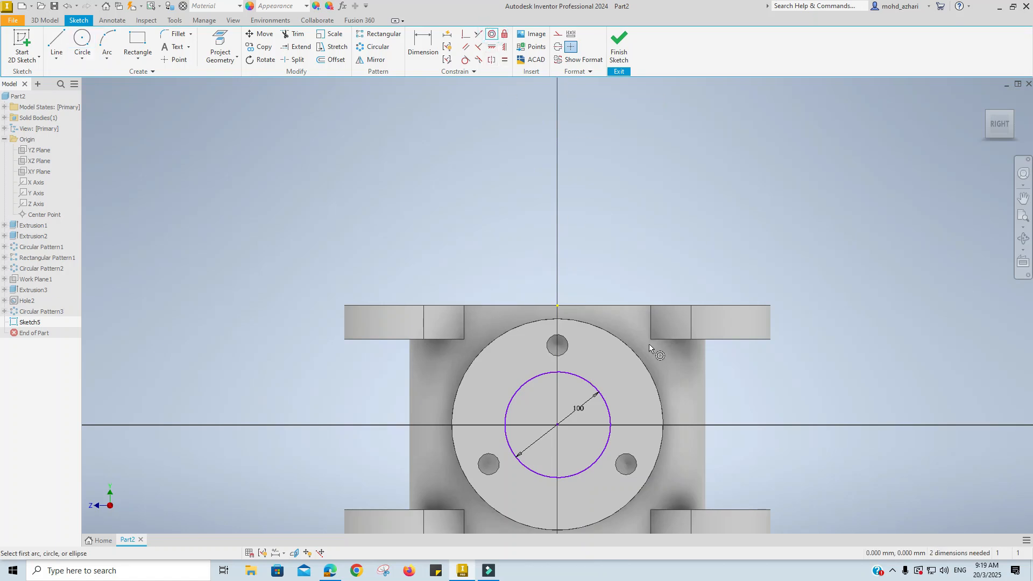
left_click(637, 355)
left_click(593, 388)
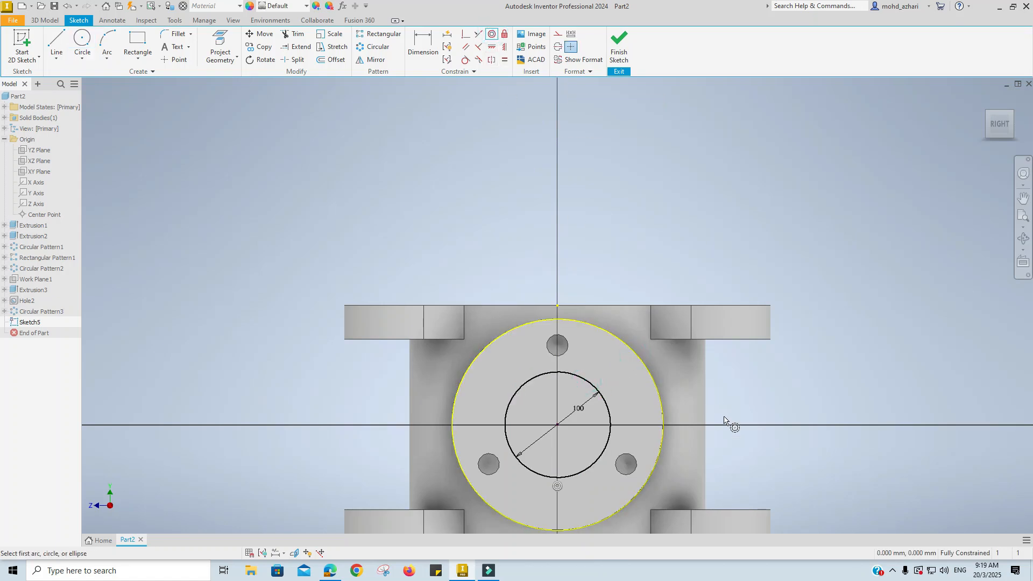
middle_click_drag(728, 422, 719, 300)
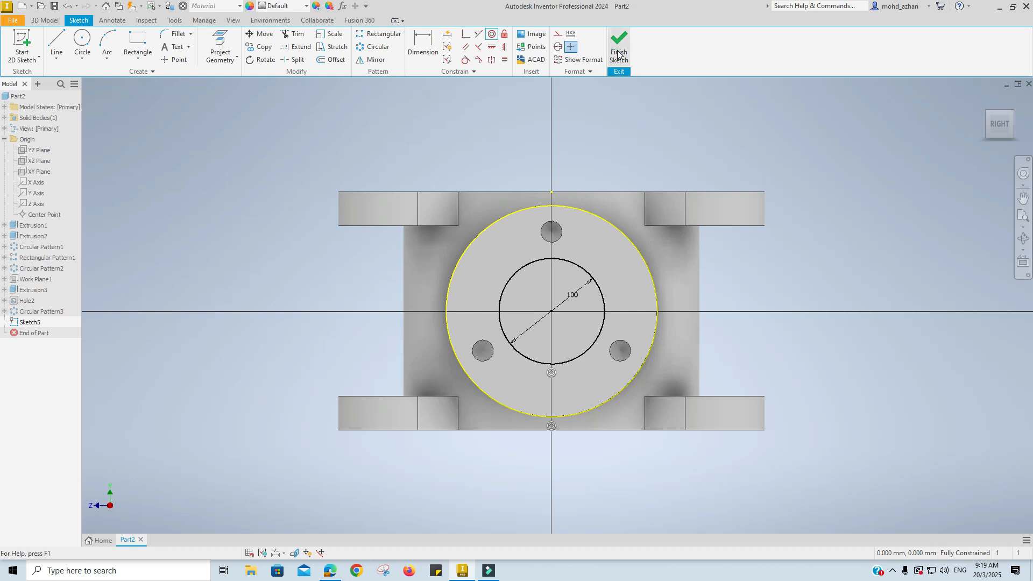
Finish the sketch and cut the 100 mm circle 25 mm deep into the flange, checking the depth in the PDF drawing
left_click(618, 46)
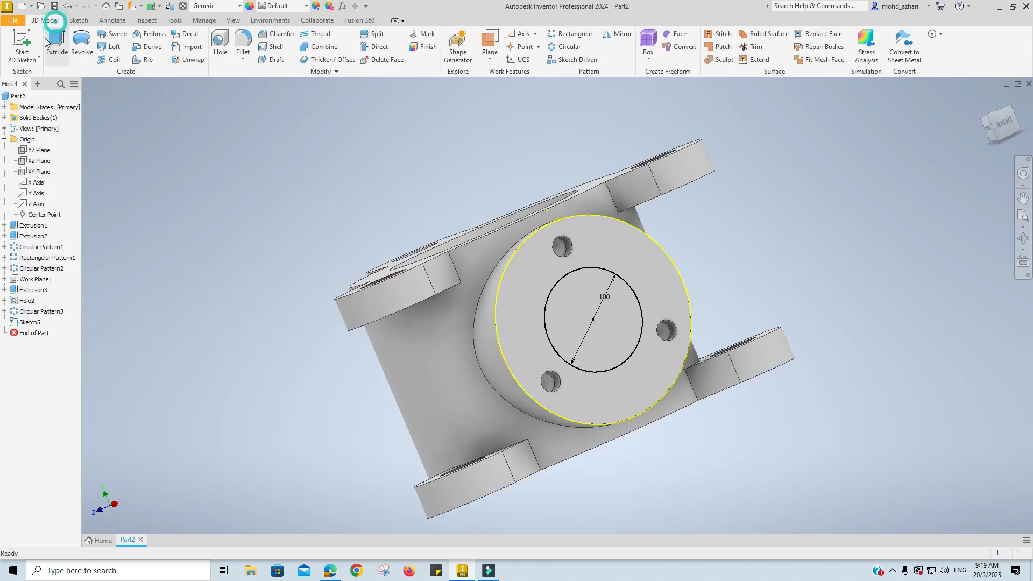
left_click(53, 43)
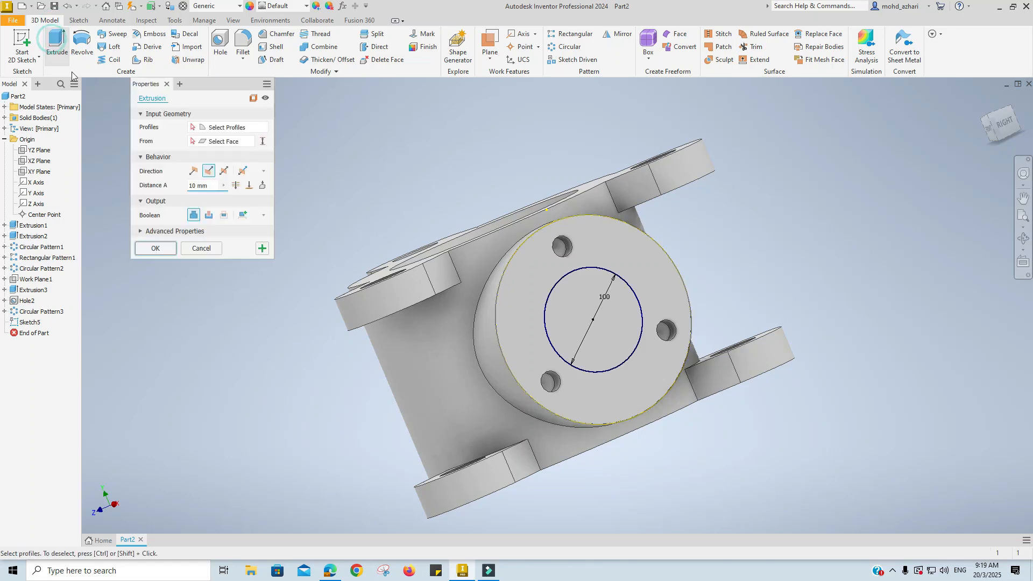
left_click(209, 215)
left_click(631, 326)
left_click(330, 570)
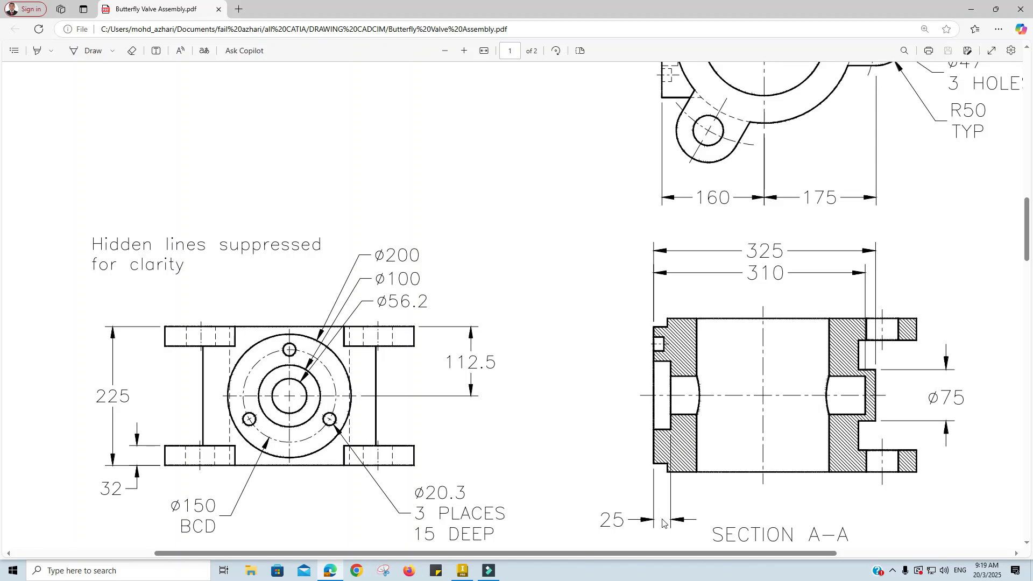
key("alt+Tab")
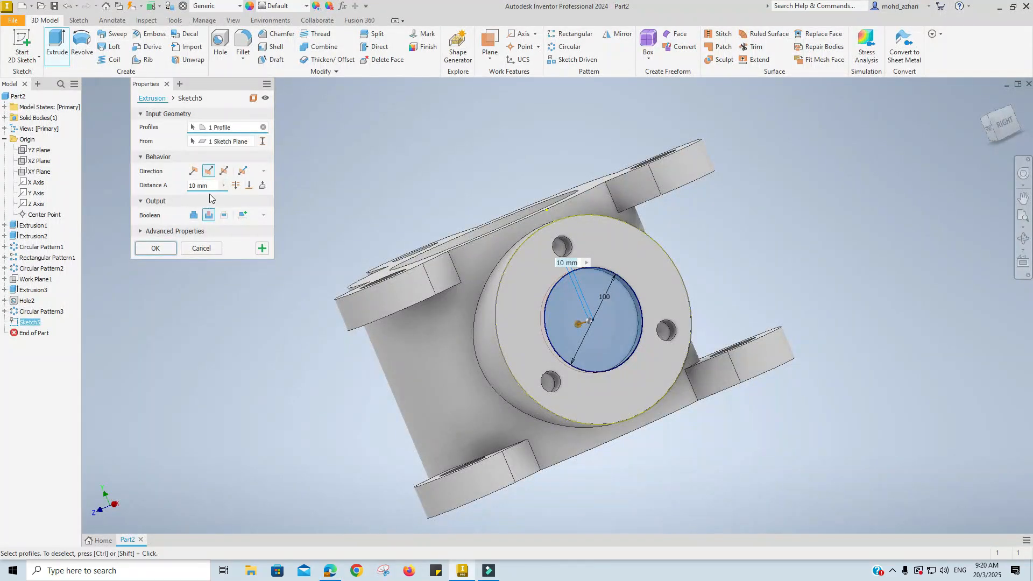
key("Return")
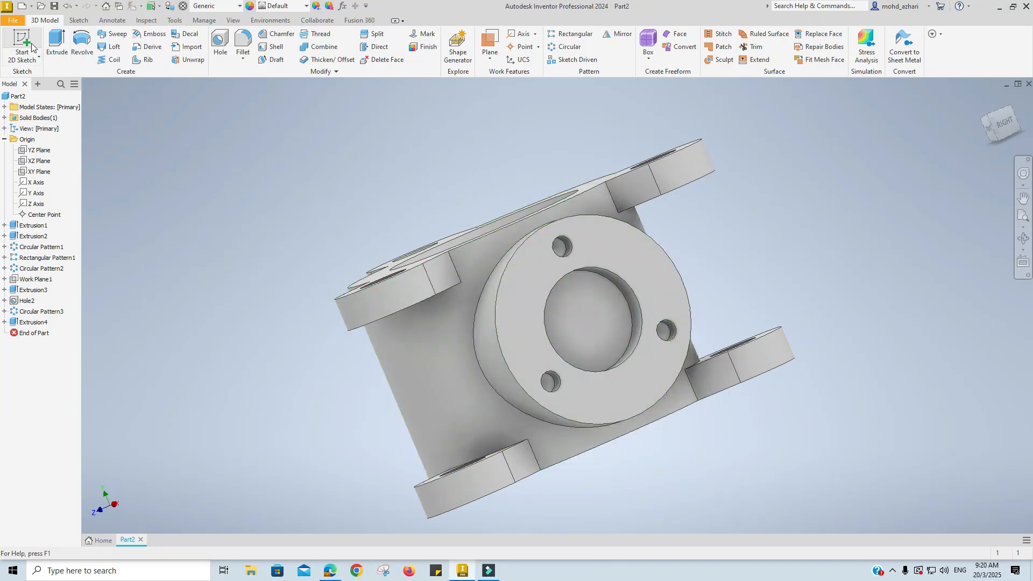
Sketch a circle about 45 mm in diameter on the recess floor and make it concentric with the recess edge
left_click(17, 39)
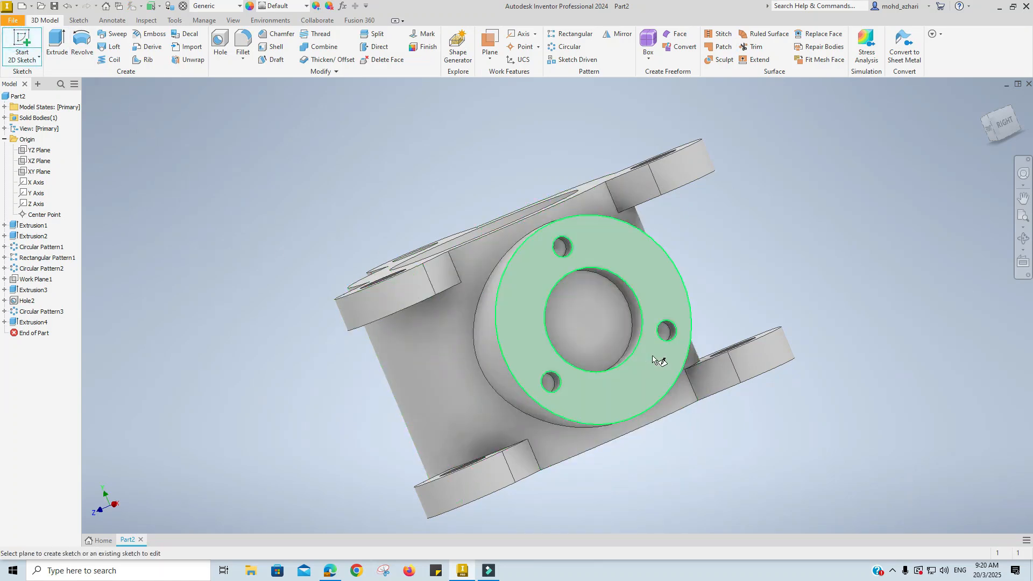
left_click(591, 326)
left_click(82, 42)
left_click(558, 422)
left_click(578, 408)
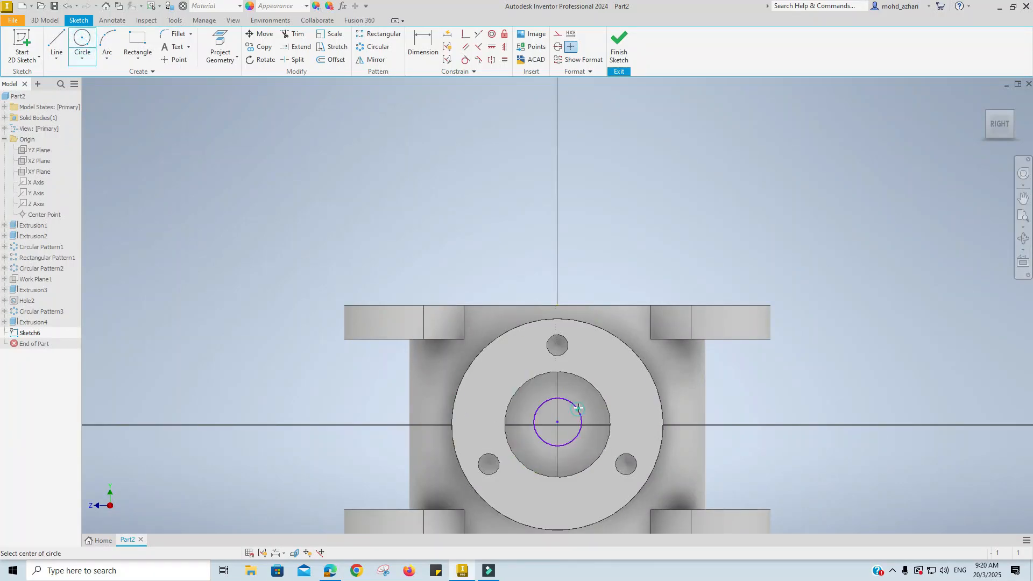
left_click(491, 34)
left_click(571, 405)
left_click(590, 384)
Set the inner circle's diameter to 56.2 mm, checking the value in the PDF drawing
key("F2")
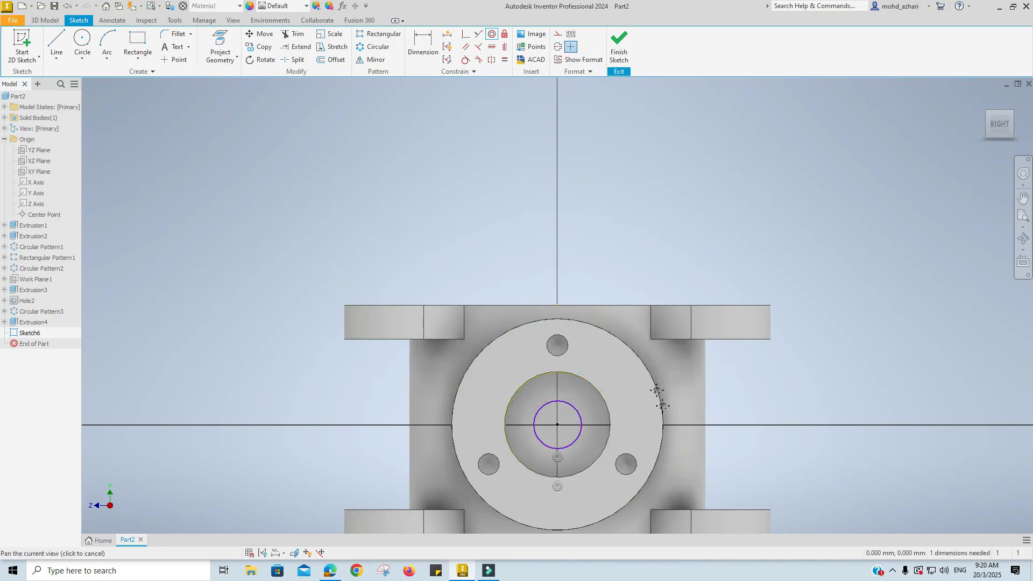
left_click_drag(657, 397, 606, 297)
key("d")
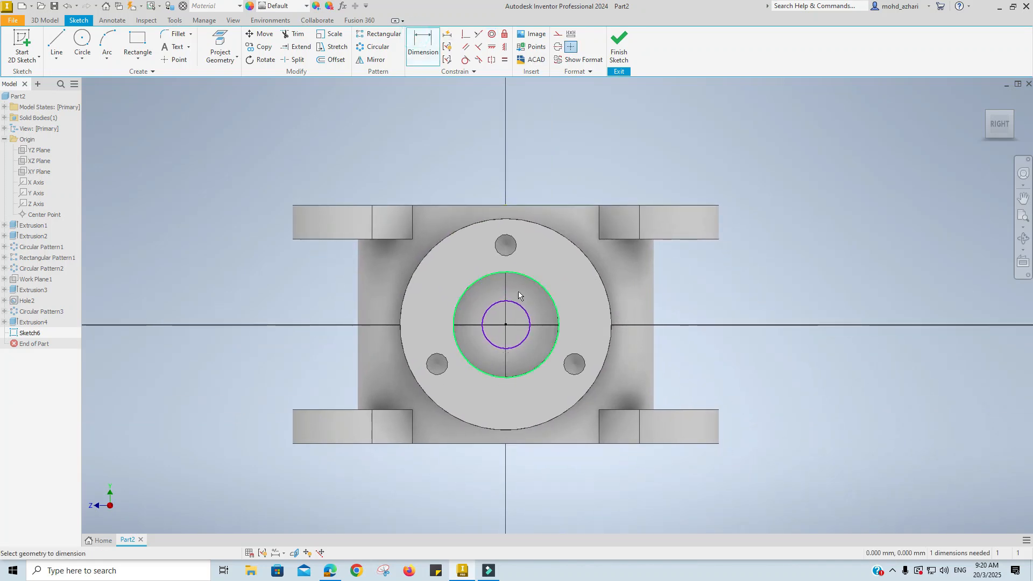
left_click(528, 316)
left_click(731, 286)
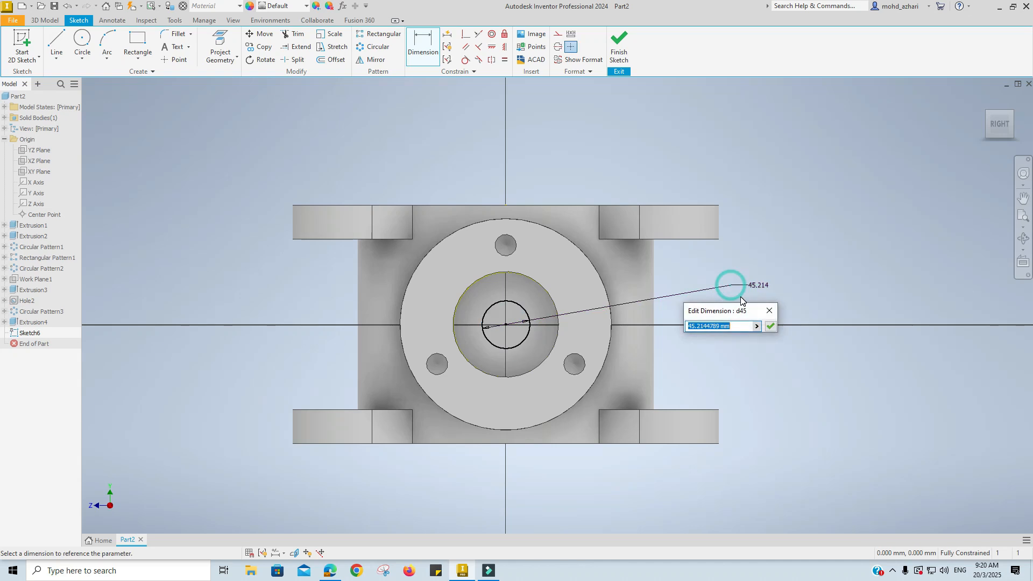
key("alt+Tab")
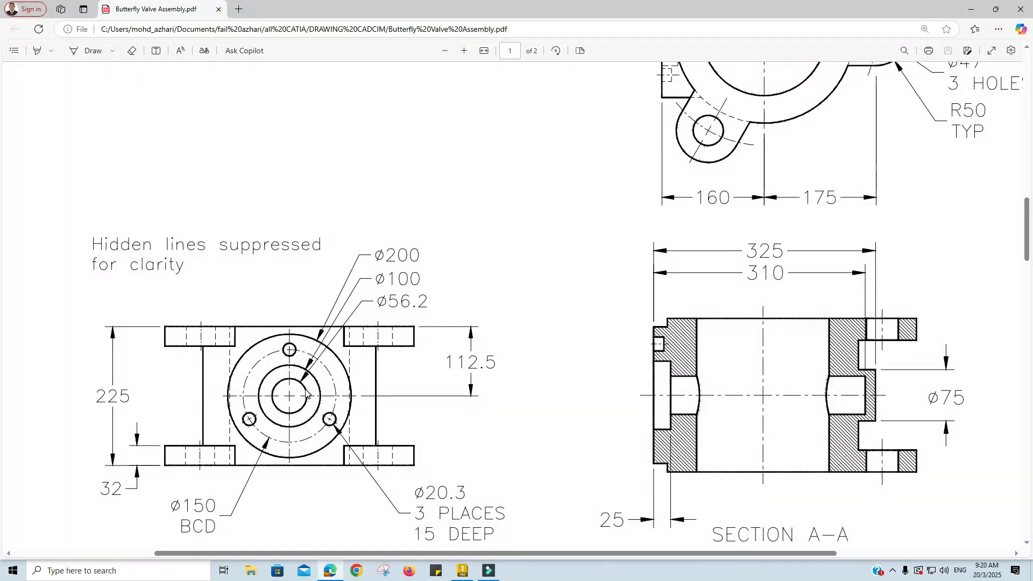
key("alt+Tab")
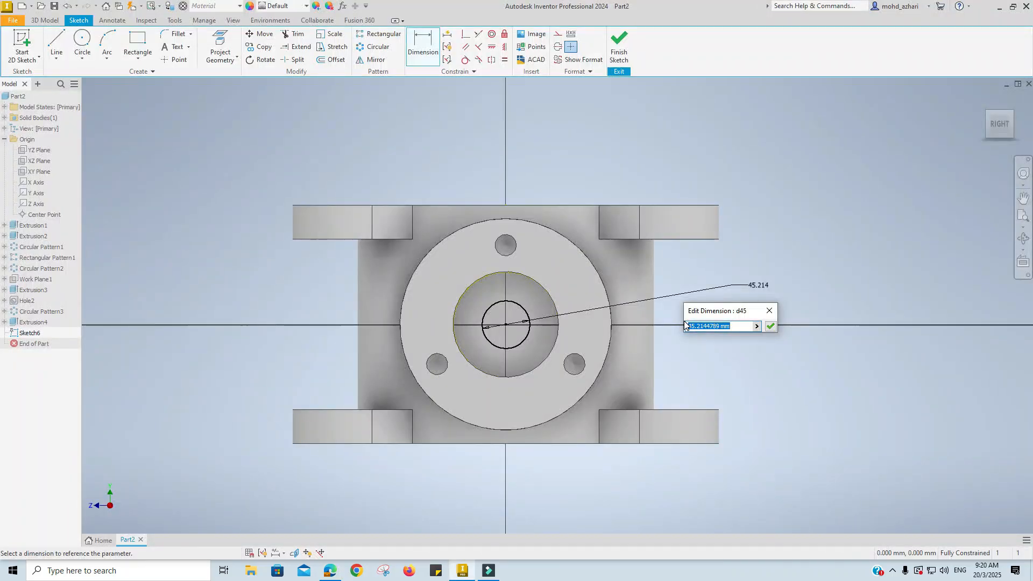
type("56.2")
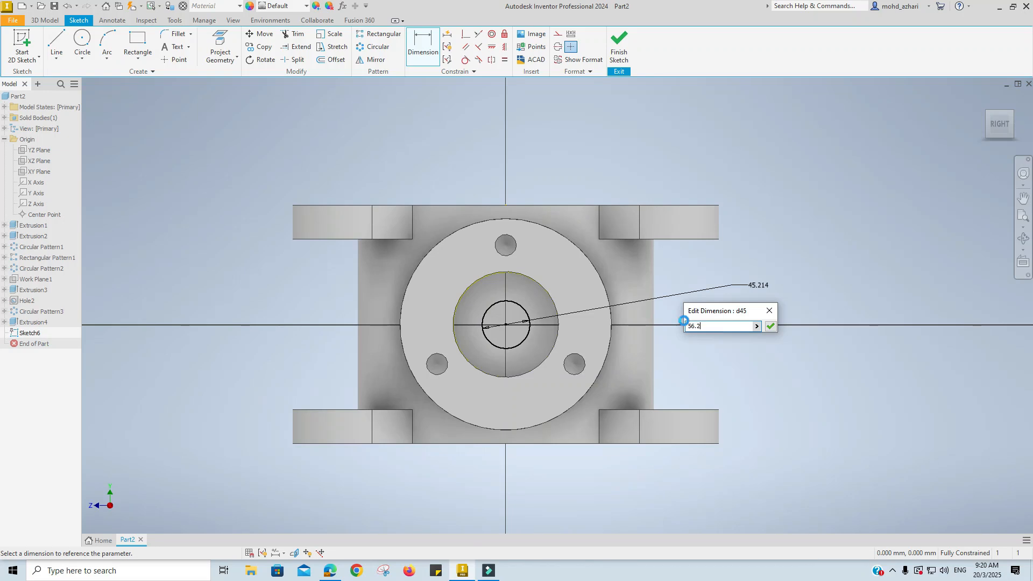
key("Return")
Finish the sketch and cut the 56.2 mm circle 50 mm inward through the wall into the main bore
left_click(617, 44)
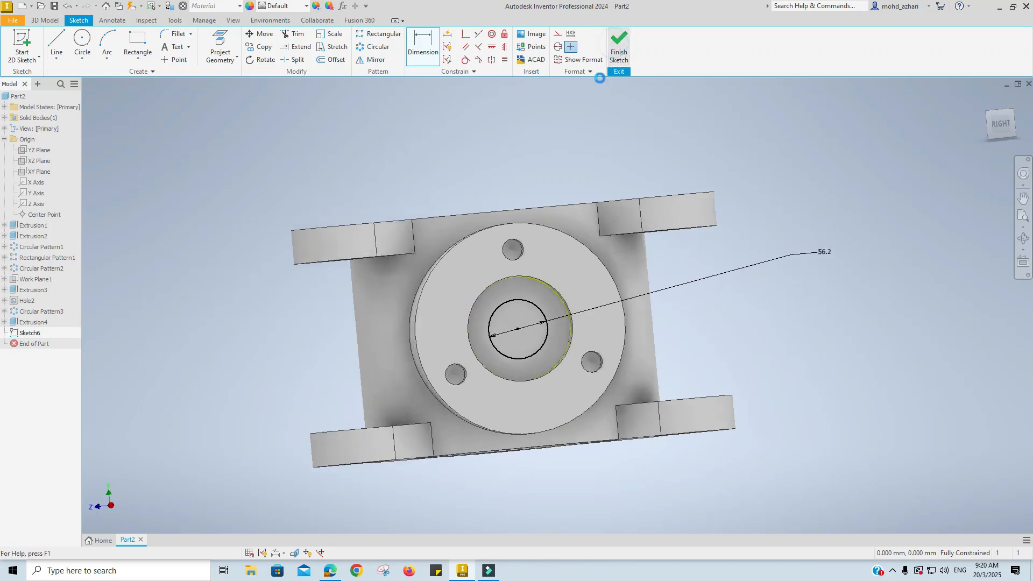
left_click(56, 43)
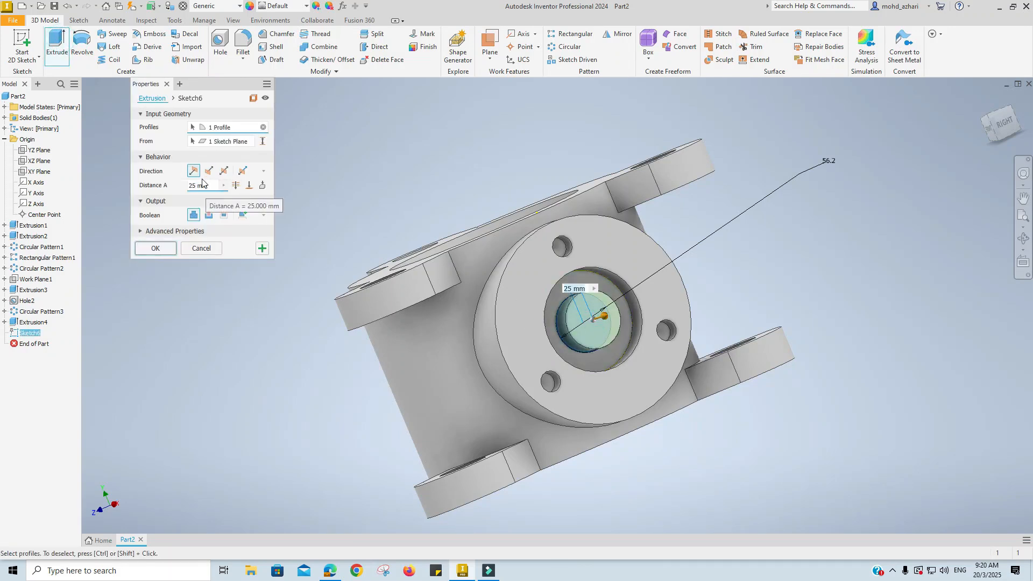
mouse_move(402, 373)
middle_mouse_down("shift")
mouse_move(471, 361)
mouse_move(490, 376)
middle_mouse_up("shift")
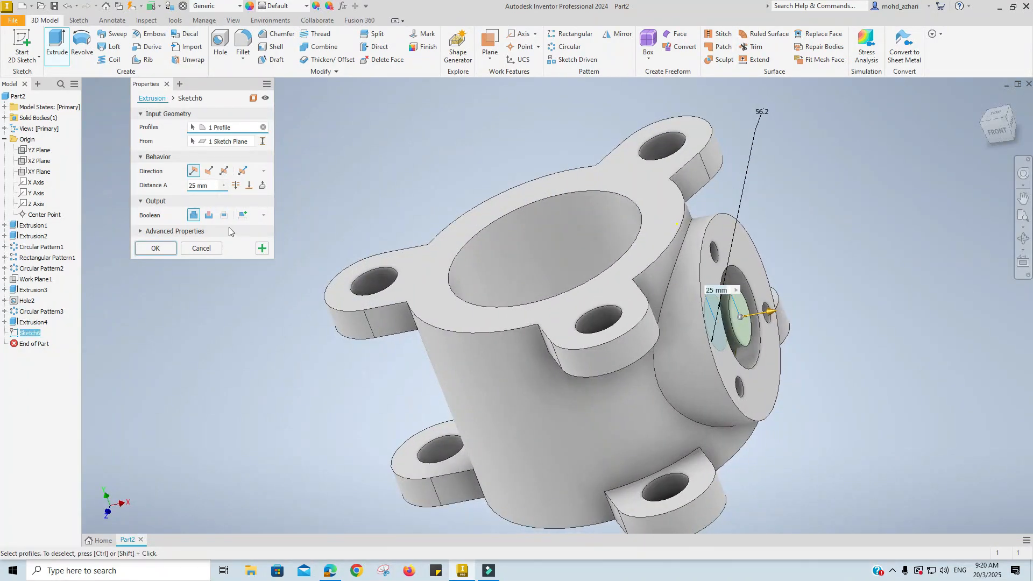
left_click(209, 171)
middle_click_drag(501, 370, 570, 390, "shift")
left_click(214, 189)
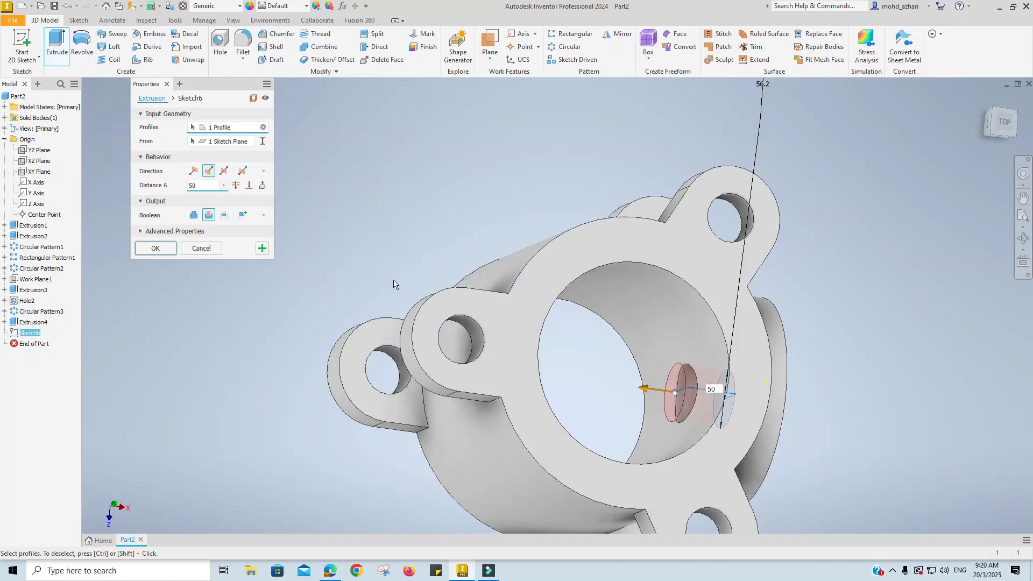
mouse_move(592, 377)
middle_mouse_down("shift")
mouse_move(553, 385)
mouse_move(561, 394)
mouse_move(514, 327)
middle_mouse_up("shift")
left_click(155, 248)
Examine the top view and section A-A in the PDF drawing for the boss opposite the side flange and return to the part
key("alt+Tab")
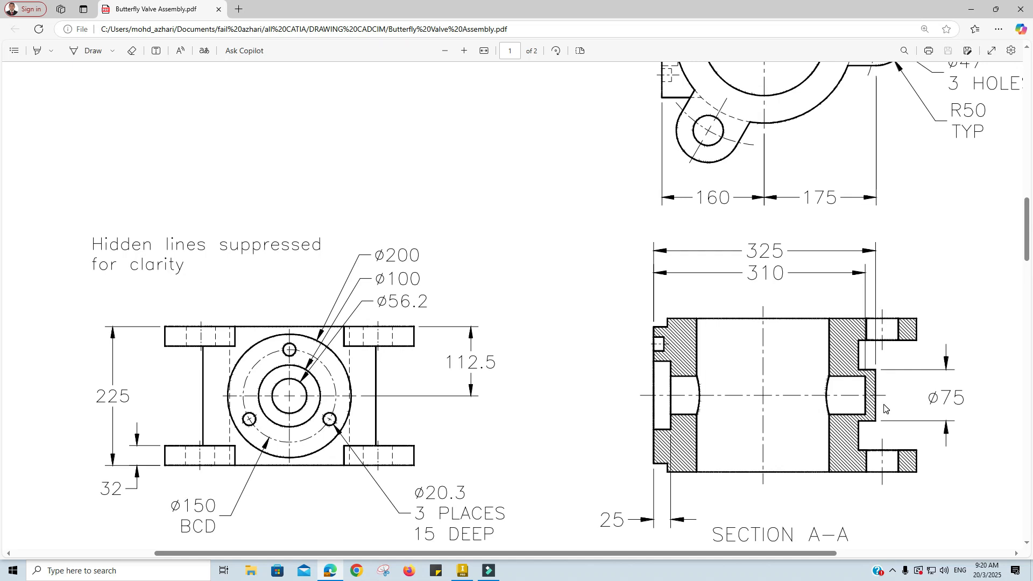
scroll(833, 367, "up", 3)
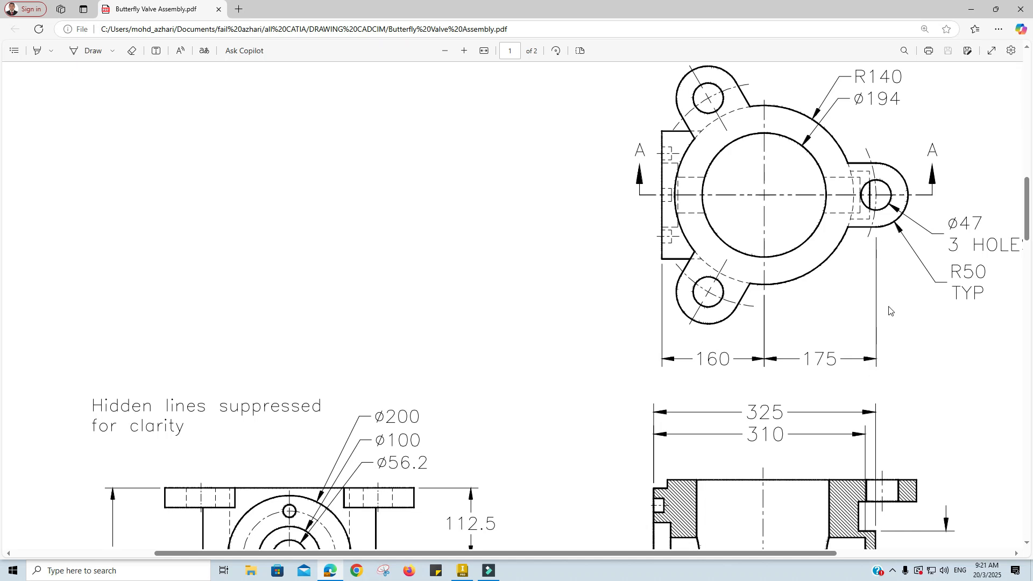
scroll(890, 329, "down", 3)
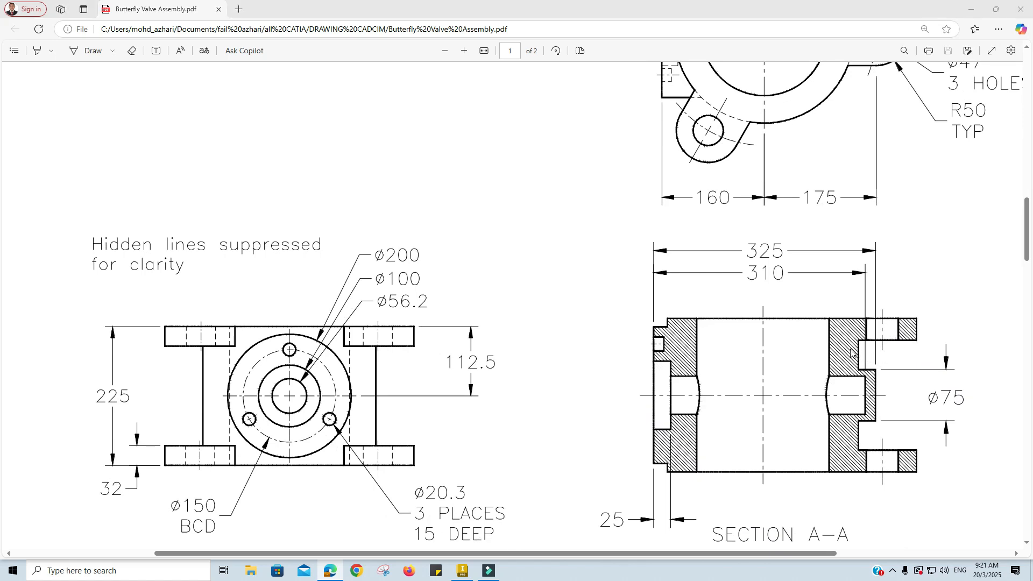
key("alt+Tab")
middle_click_drag(686, 357, 559, 327, "shift")
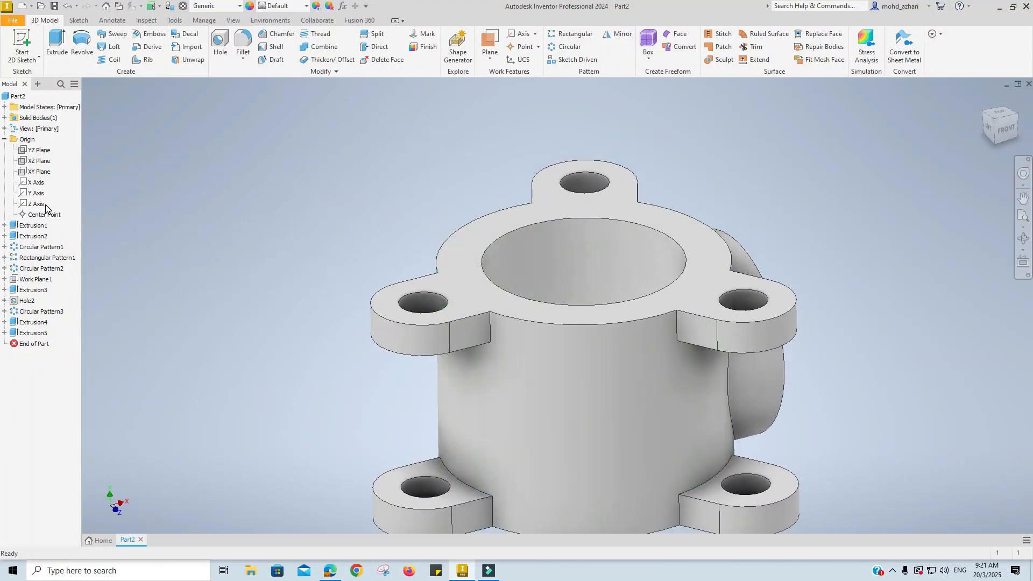
Make the origin YZ plane visible through the valve body
left_click(41, 153)
right_click(41, 153)
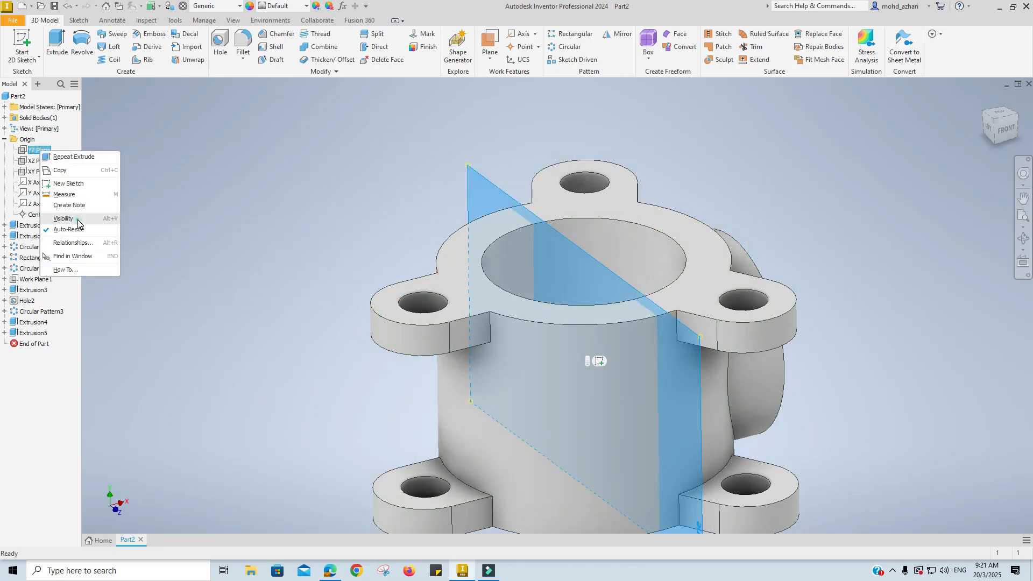
left_click(78, 221)
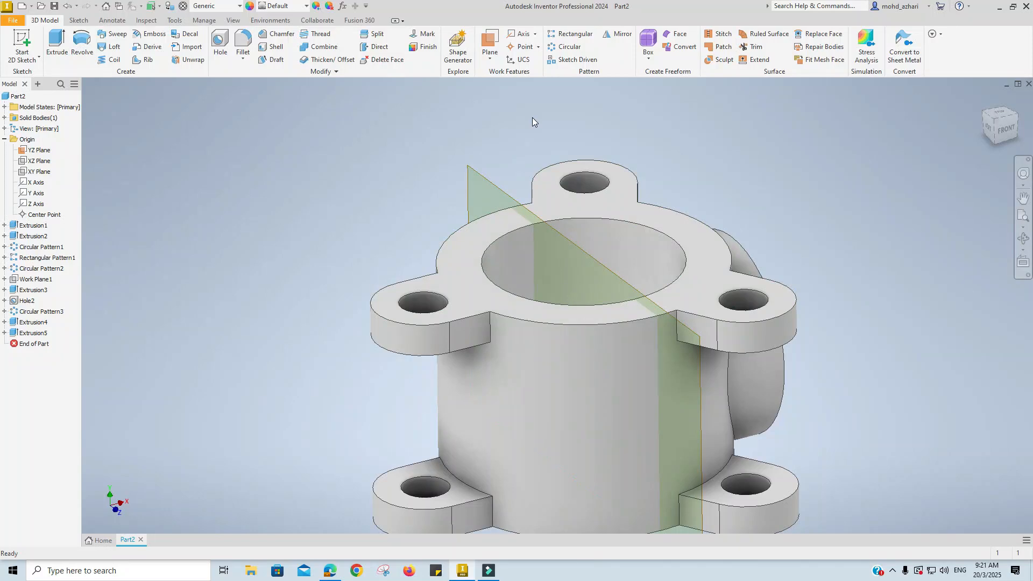
Create a work plane offset 325-160 mm from the YZ plane, checking the distances in the PDF drawing's top view and section A-A
middle_click_drag(553, 410, 527, 434, "shift")
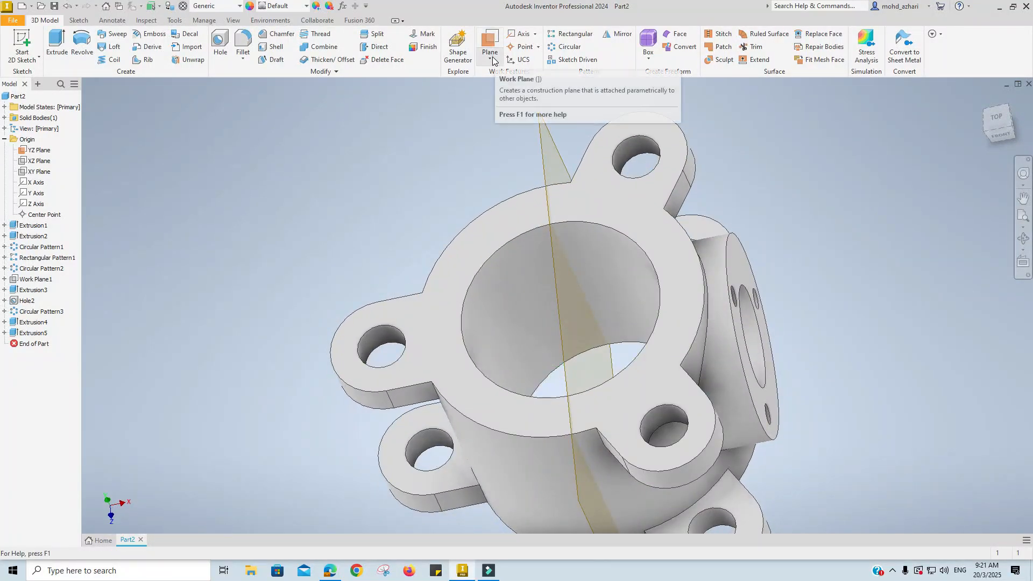
left_click(493, 61)
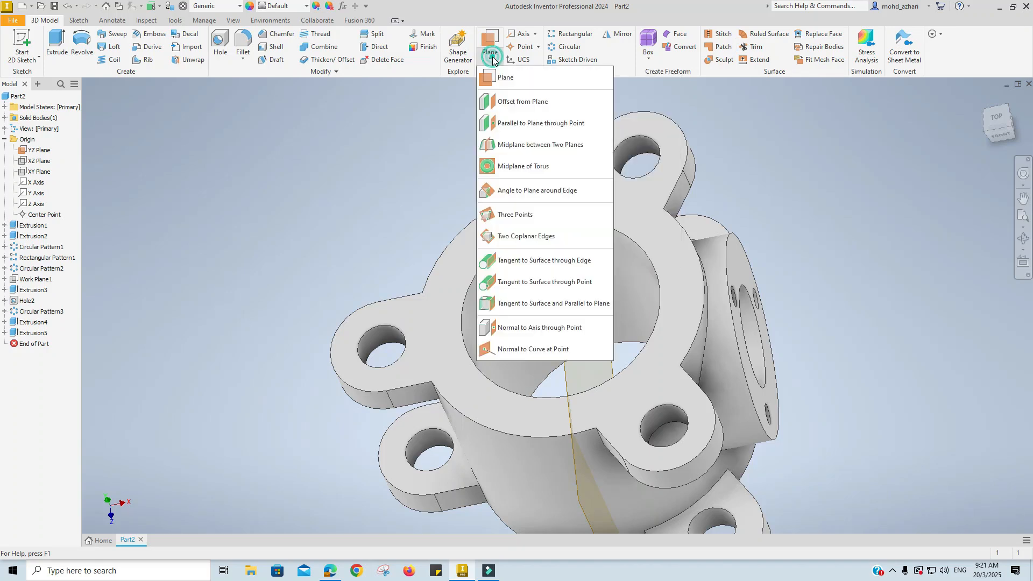
left_click(519, 102)
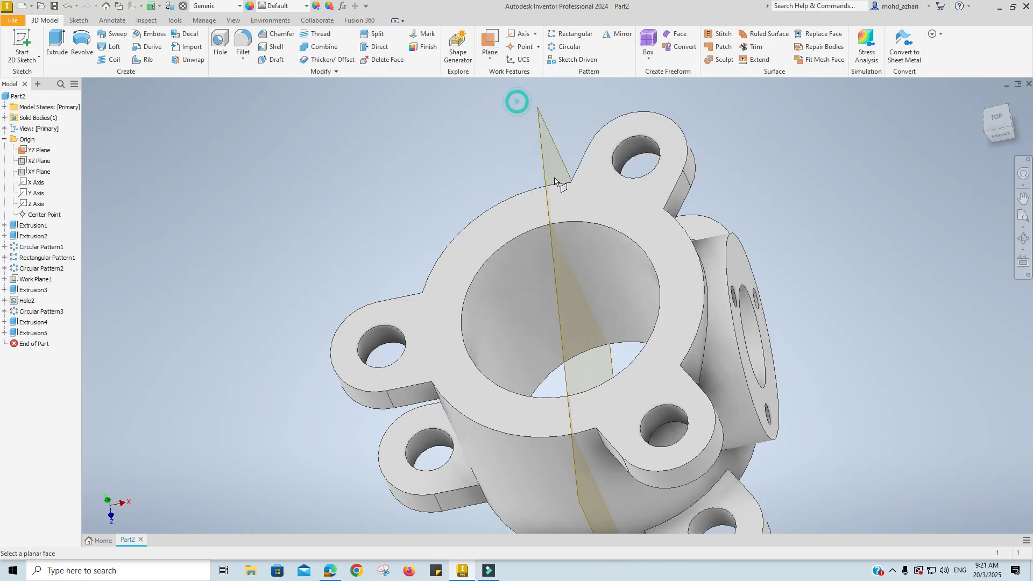
left_click(559, 302)
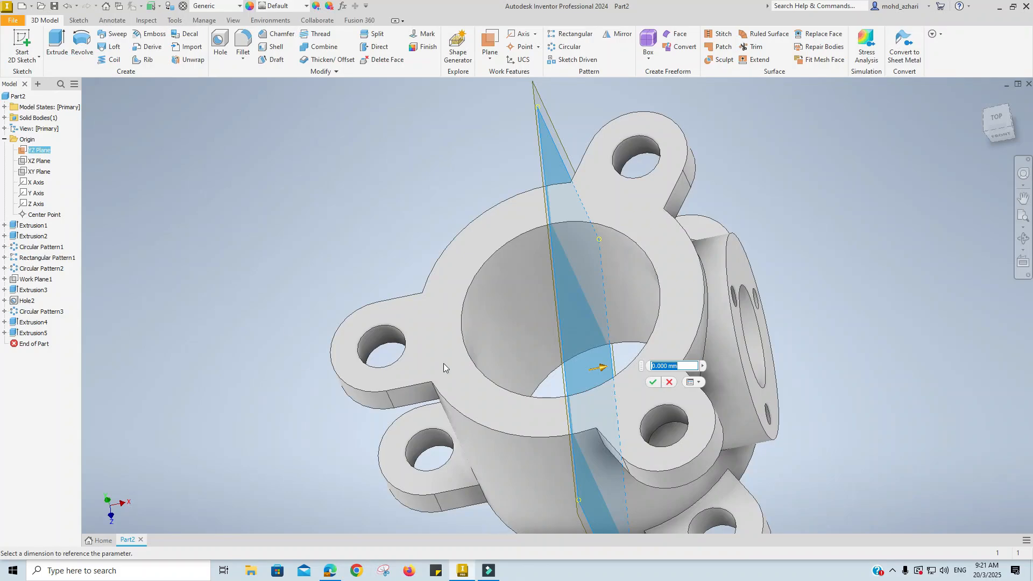
key("alt+Tab")
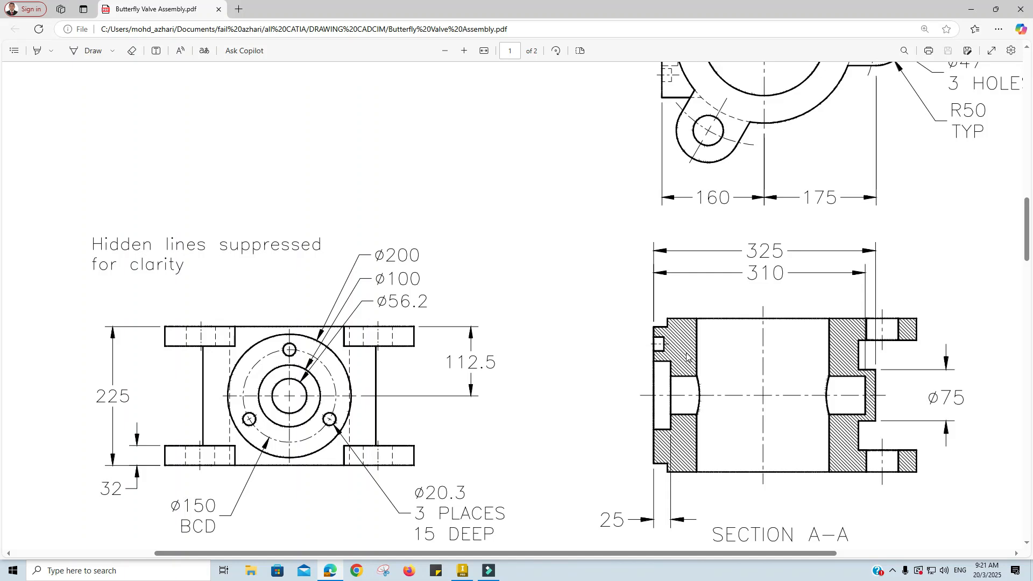
scroll(756, 417, "up", 1)
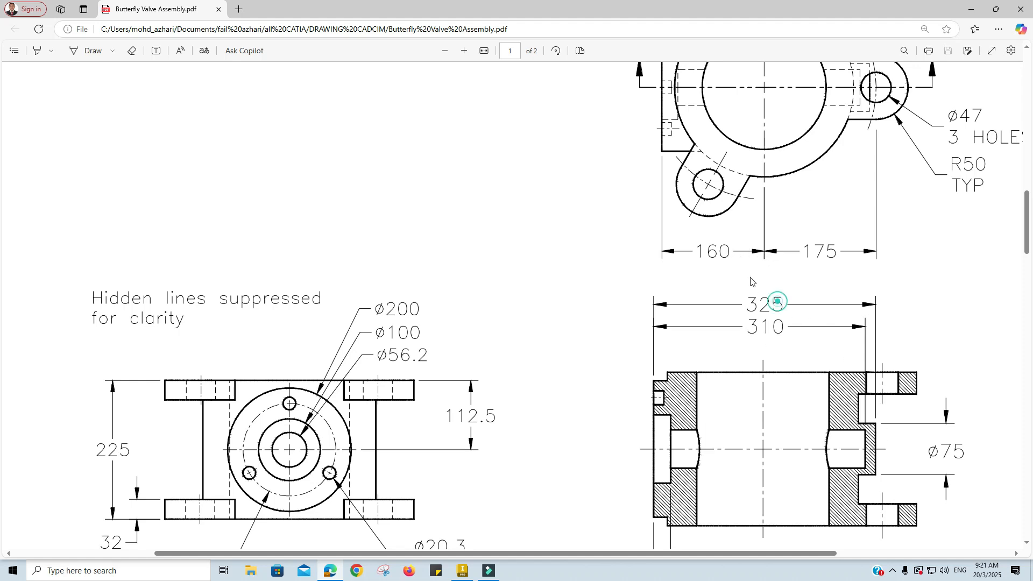
scroll(739, 309, "down", 2)
key("alt+Tab")
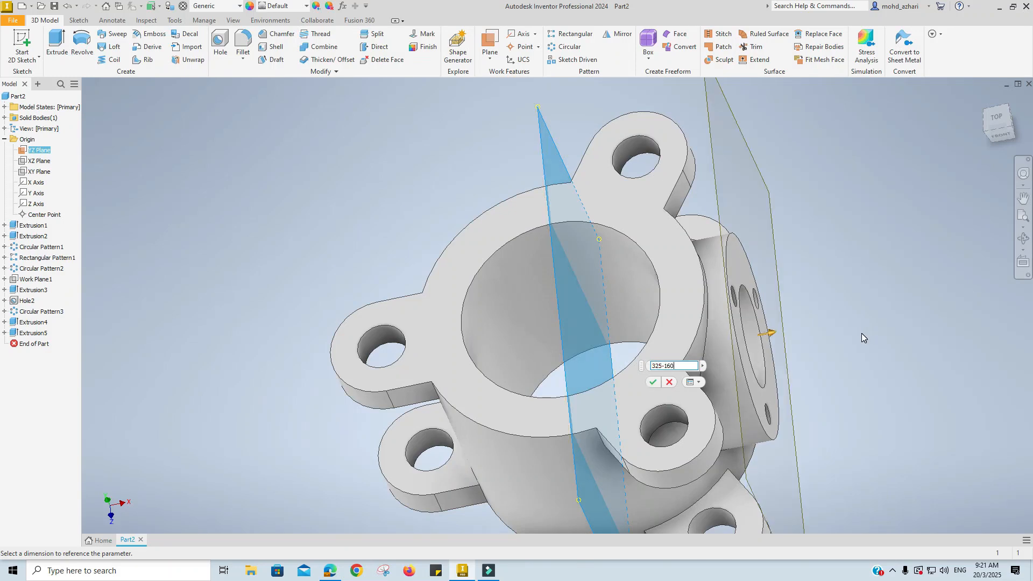
key("Return")
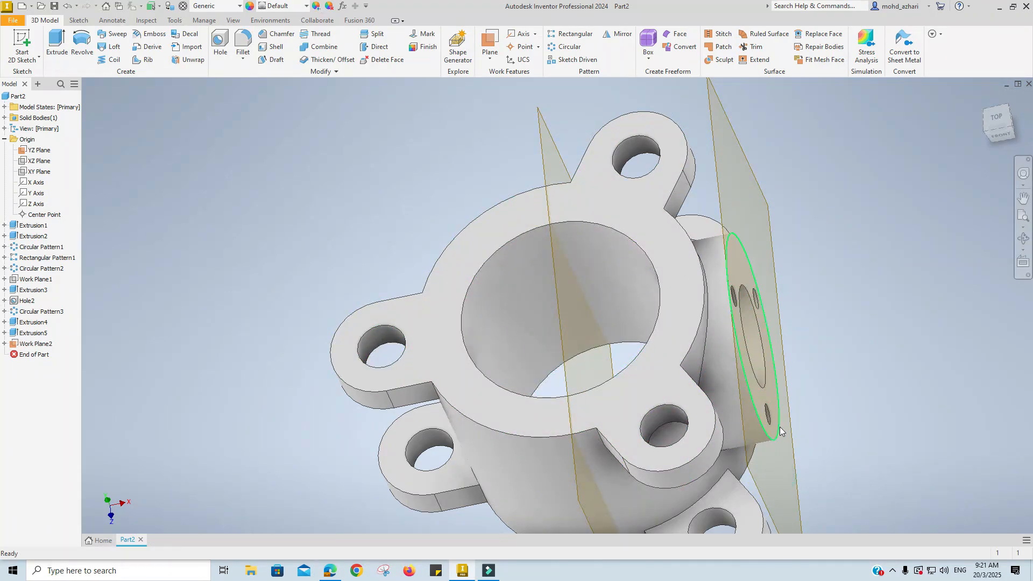
Edit the new work plane's offset and reverse its direction so the plane lies on the side opposite the flange
scroll(782, 431, "down", 3)
mouse_move(793, 425)
middle_mouse_down("shift")
mouse_move(805, 418)
mouse_move(759, 433)
mouse_move(786, 429)
mouse_move(768, 397)
mouse_move(790, 418)
middle_mouse_up("shift")
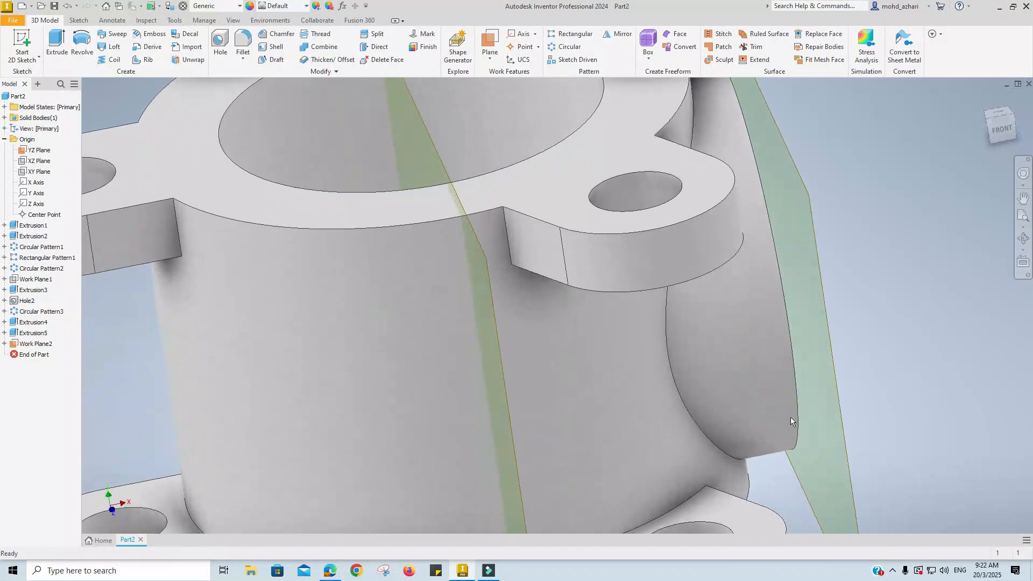
double_click(839, 419)
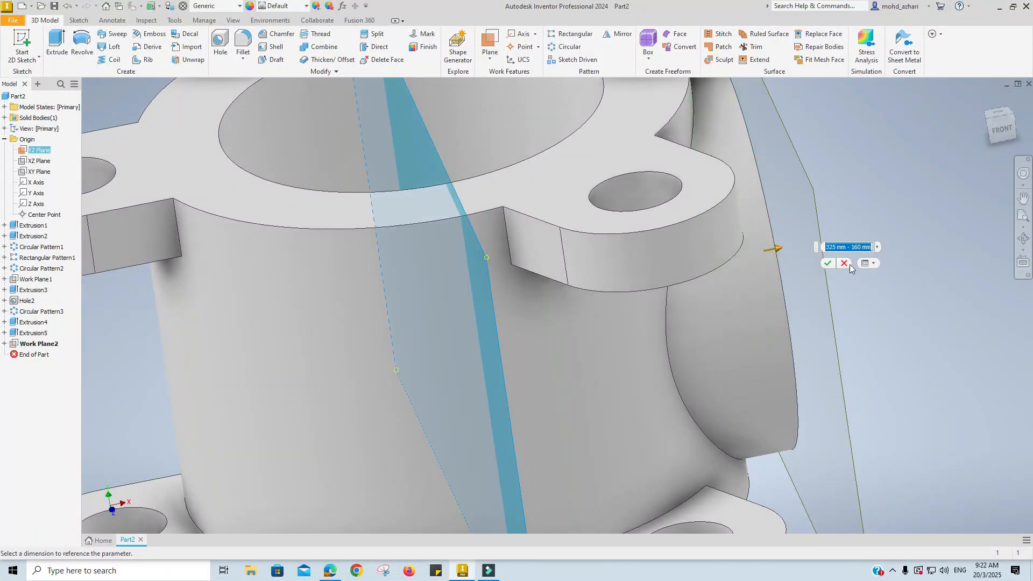
left_click(835, 247)
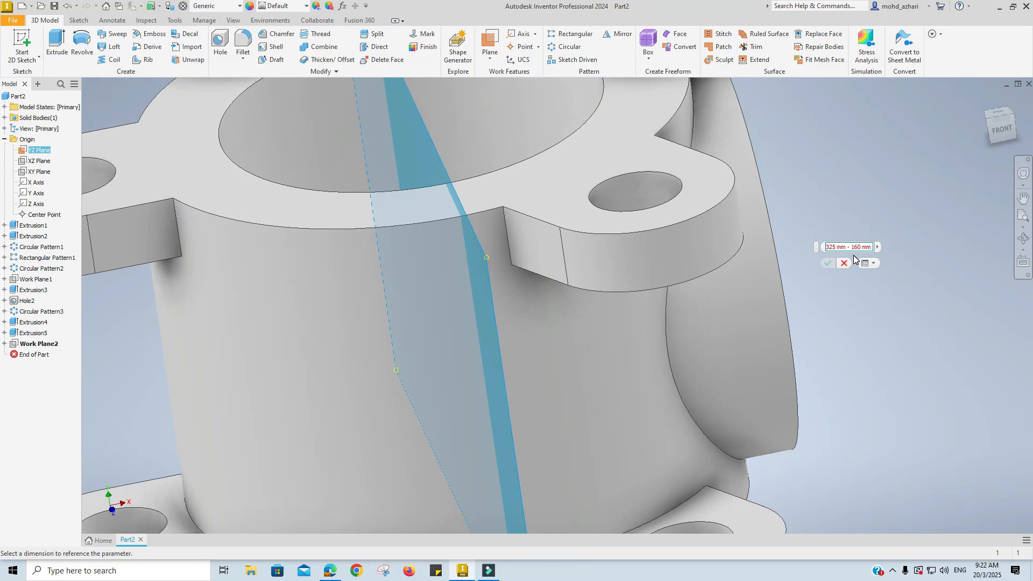
key("Return")
scroll(508, 276, "down", 10)
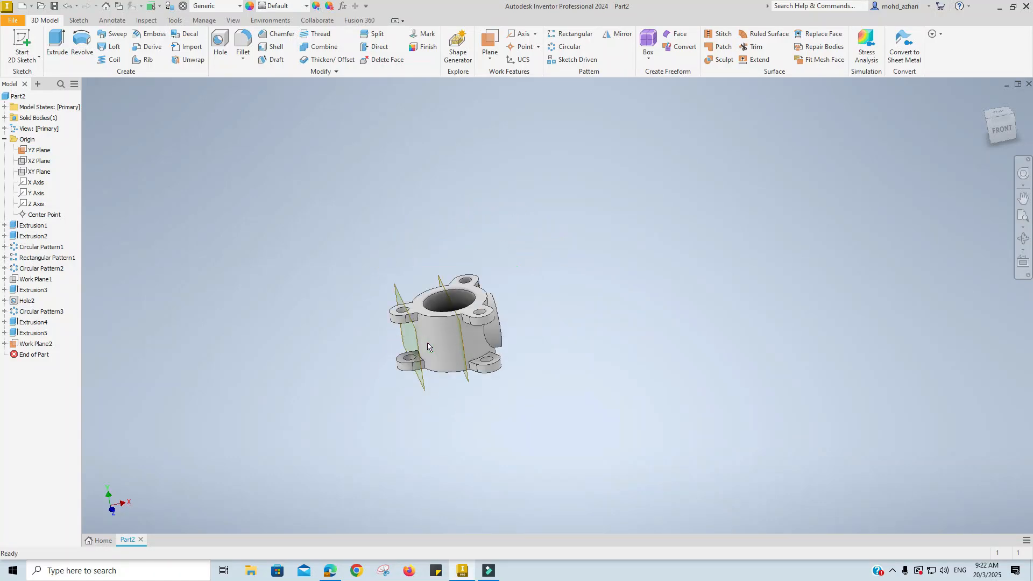
scroll(370, 300, "up", 5)
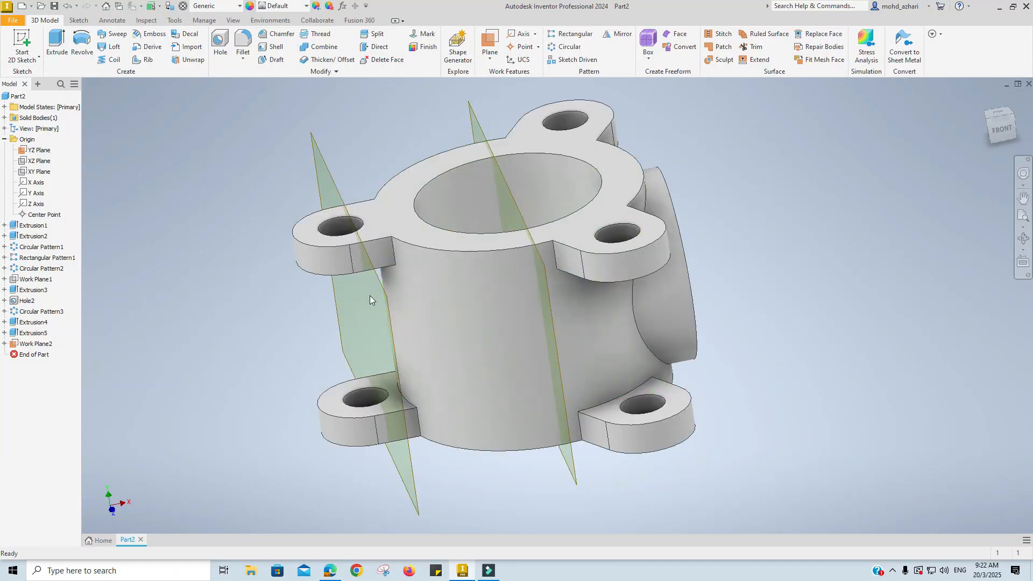
Hide the YZ plane and start a sketch on the offset work plane
right_click(40, 152)
left_click(66, 218)
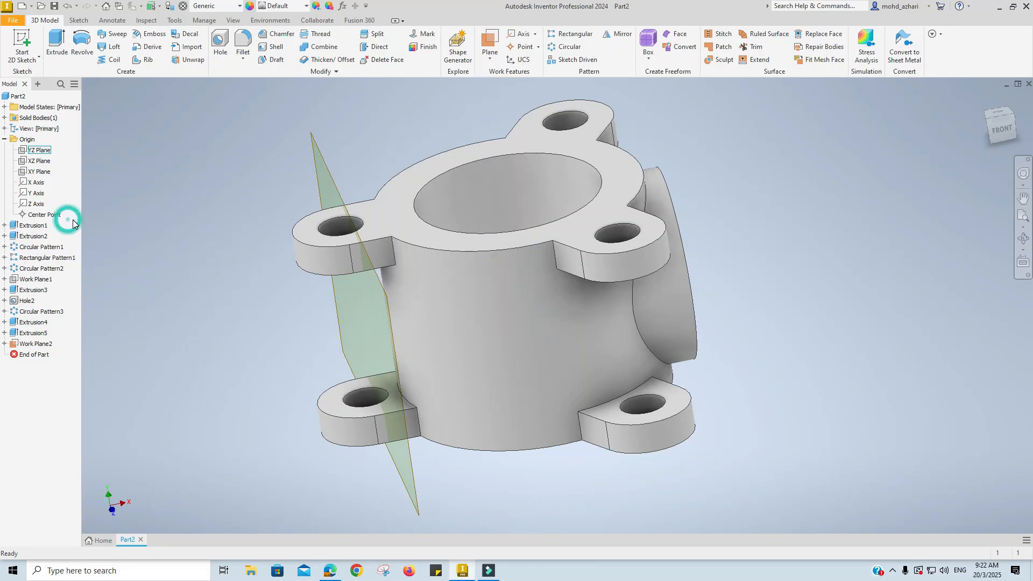
left_click(24, 41)
left_click(393, 312)
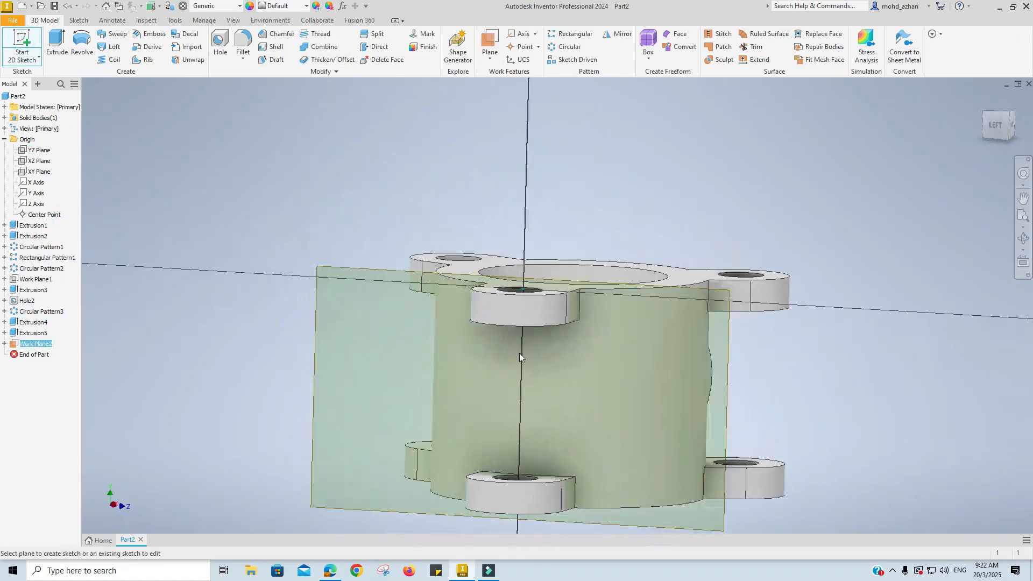
Draw a 75 mm diameter circle on the body's vertical centre line, checking the boss diameter in the PDF drawing
key("c")
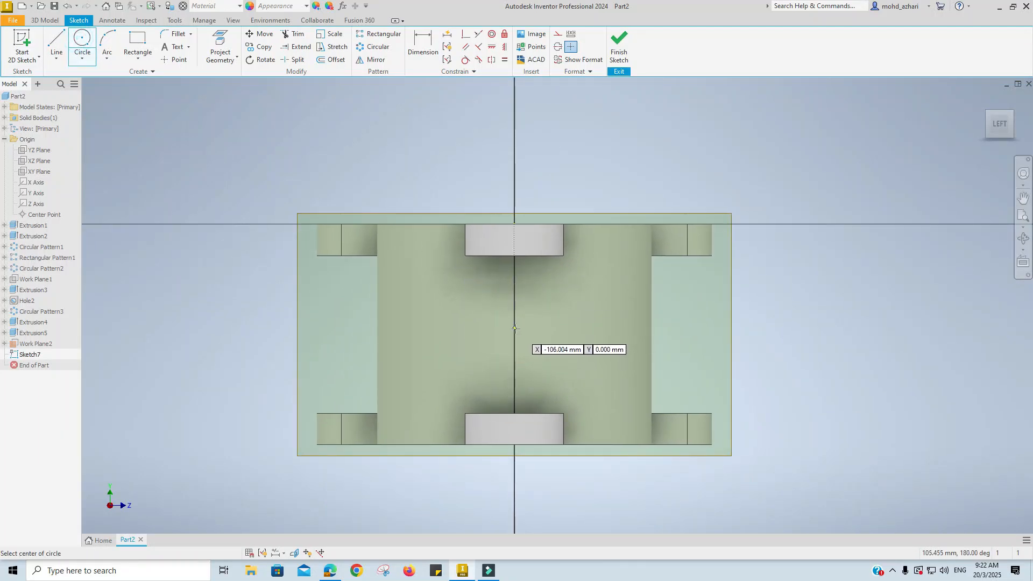
left_click(514, 328)
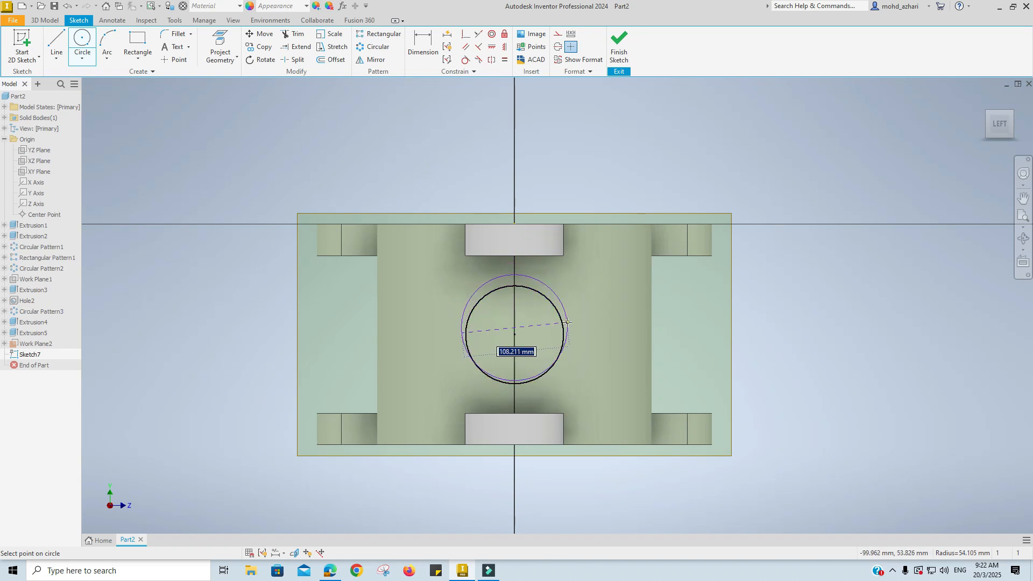
key("alt+Tab")
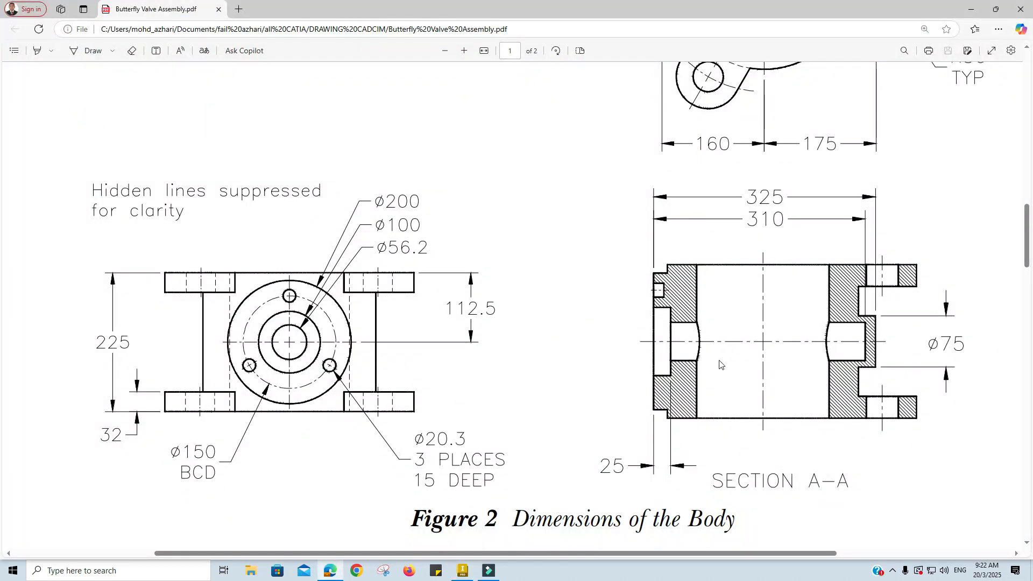
key("alt+Tab")
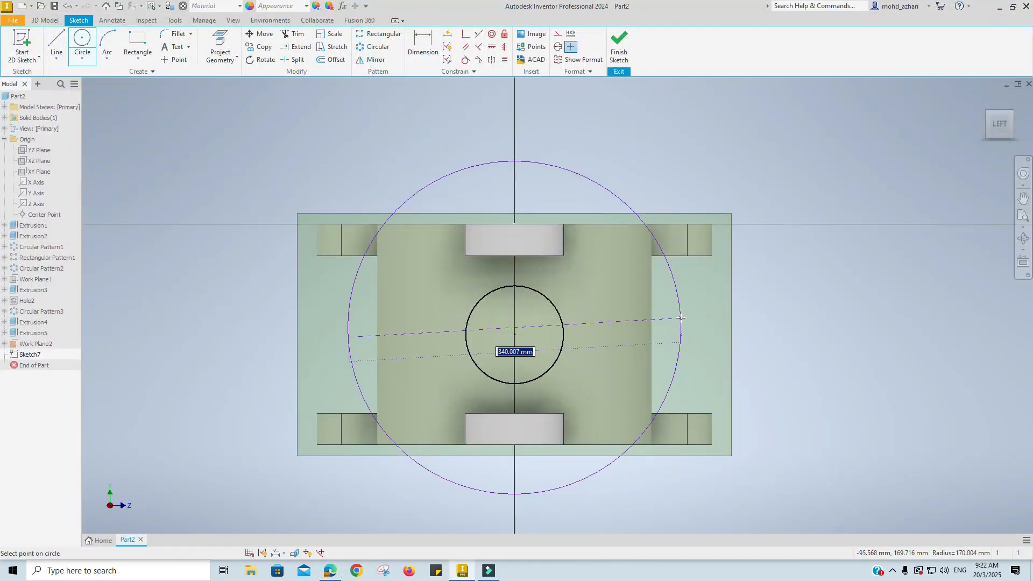
type("75")
key("Return")
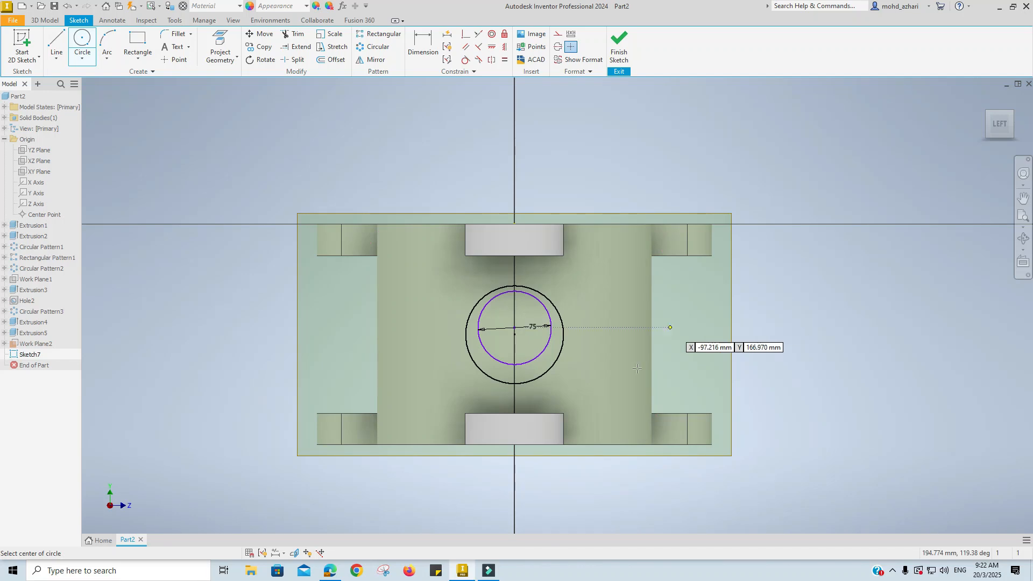
key("Escape")
Change the visual style to wireframe so the flange edges behind the sketch can be picked
scroll(626, 305, "down", 2)
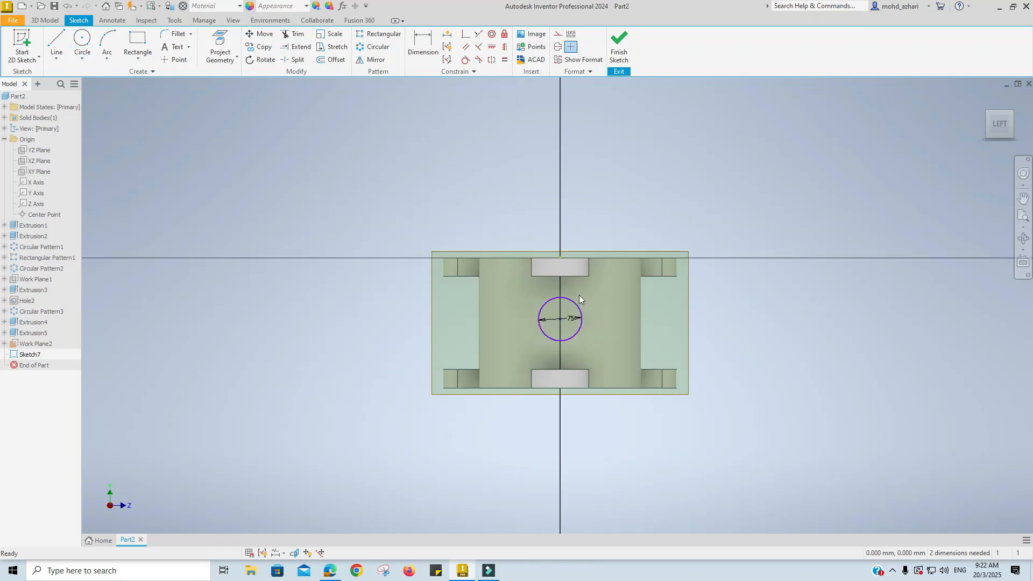
left_click(233, 20)
left_click(197, 54)
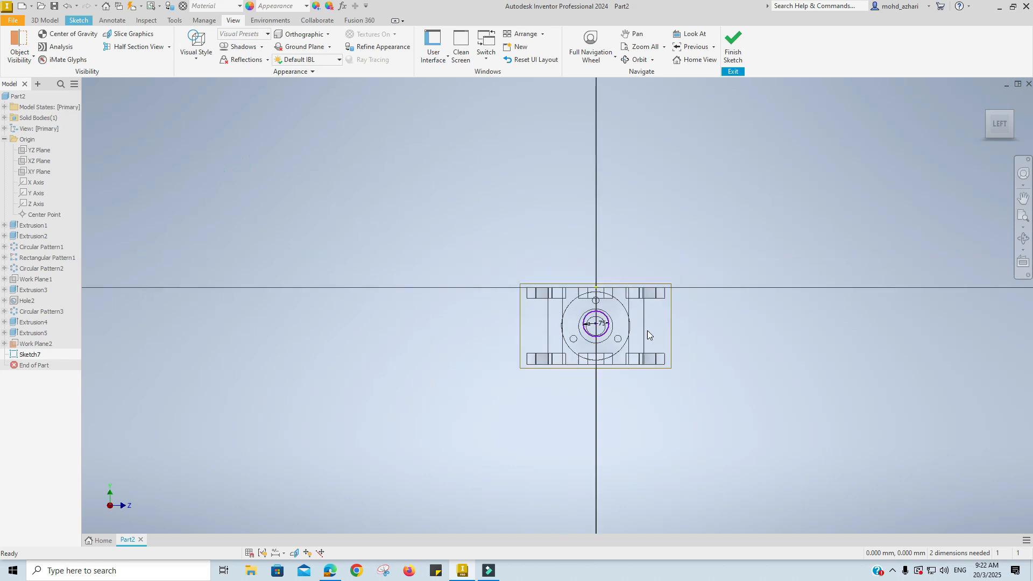
scroll(647, 331, "up", 5)
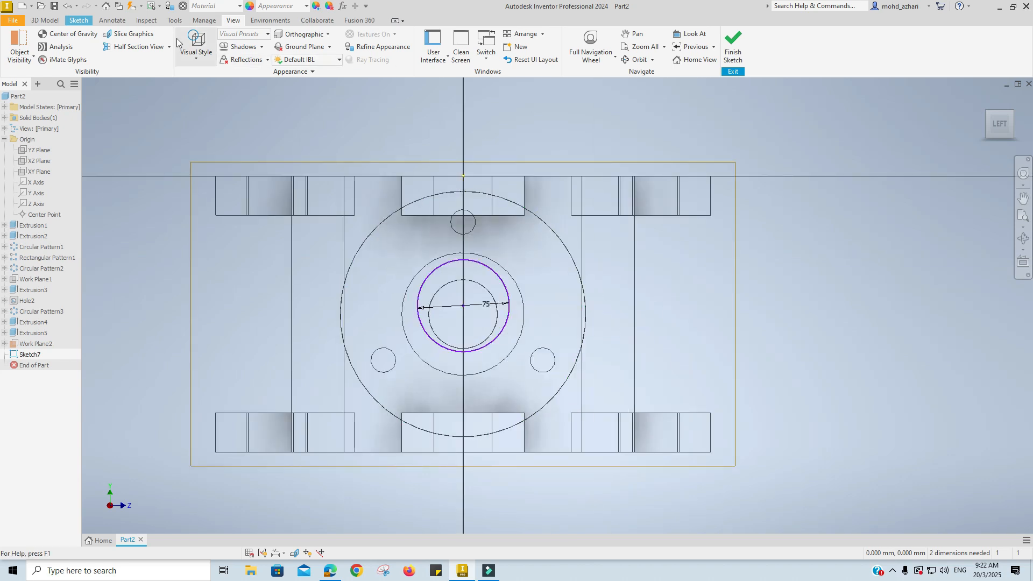
Make the 75 mm circle concentric with the flange's 100 mm recess edge and finish the sketch
left_click(79, 21)
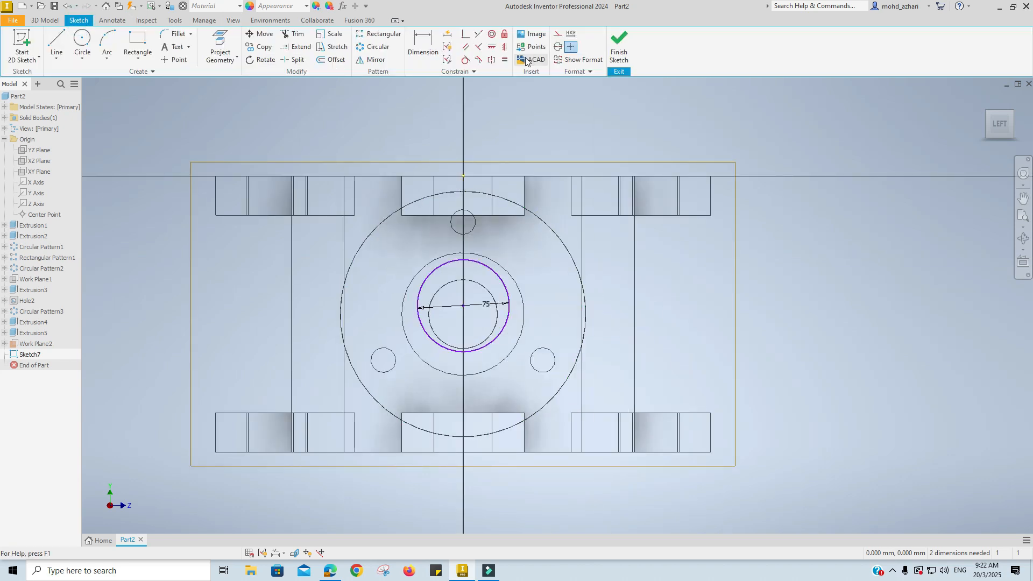
left_click(492, 34)
left_click(506, 284)
left_click(515, 285)
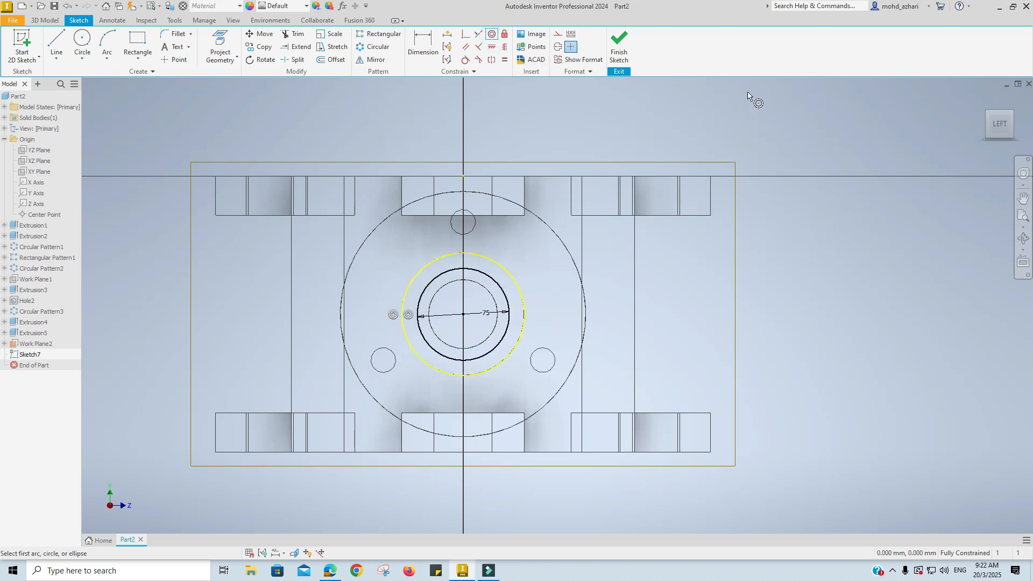
left_click(620, 54)
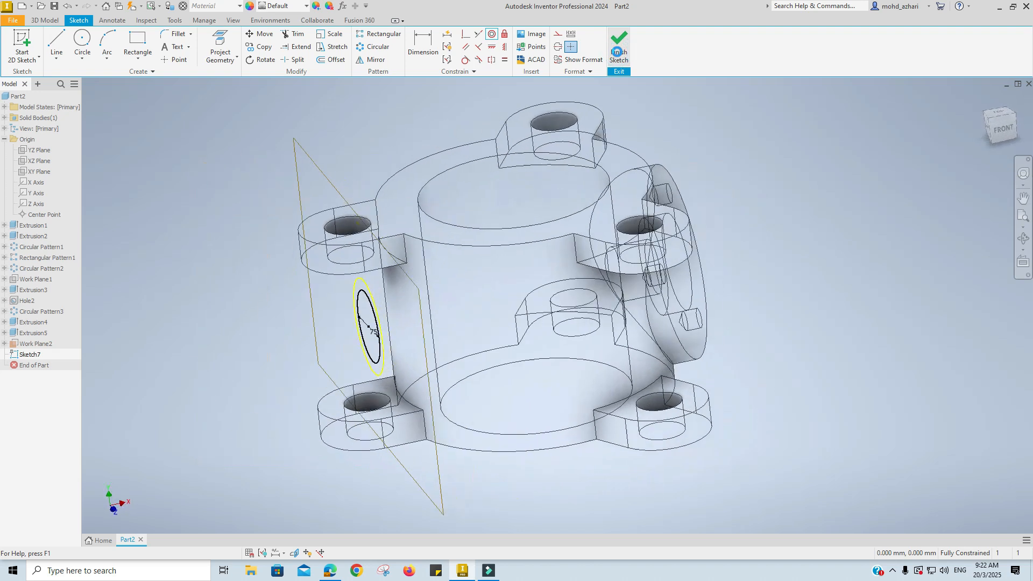
Restore the Shaded with Edges visual style and hide the offset work plane
left_click(233, 20)
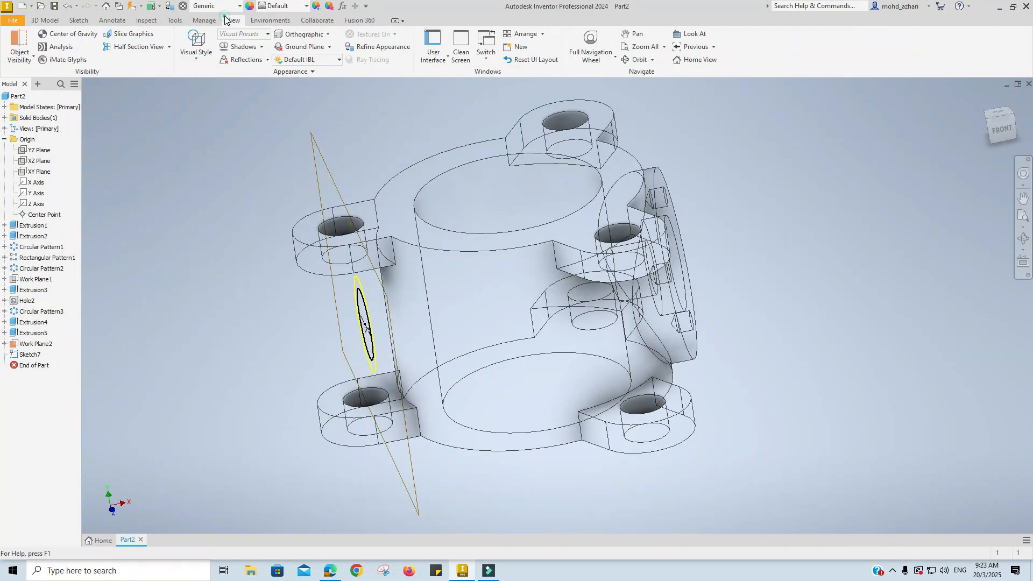
left_click(196, 46)
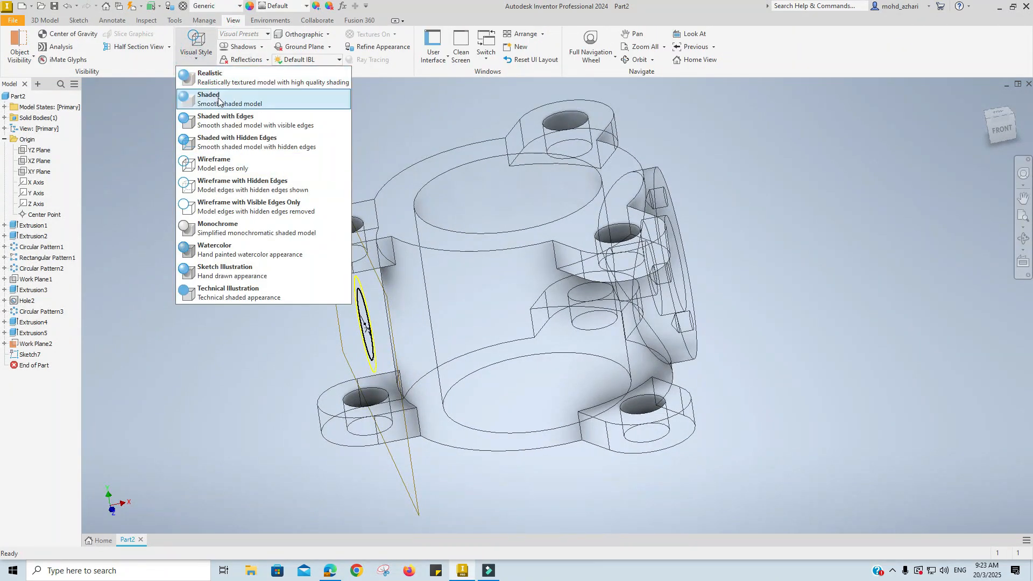
left_click(223, 122)
middle_click_drag(441, 327, 479, 318, "shift")
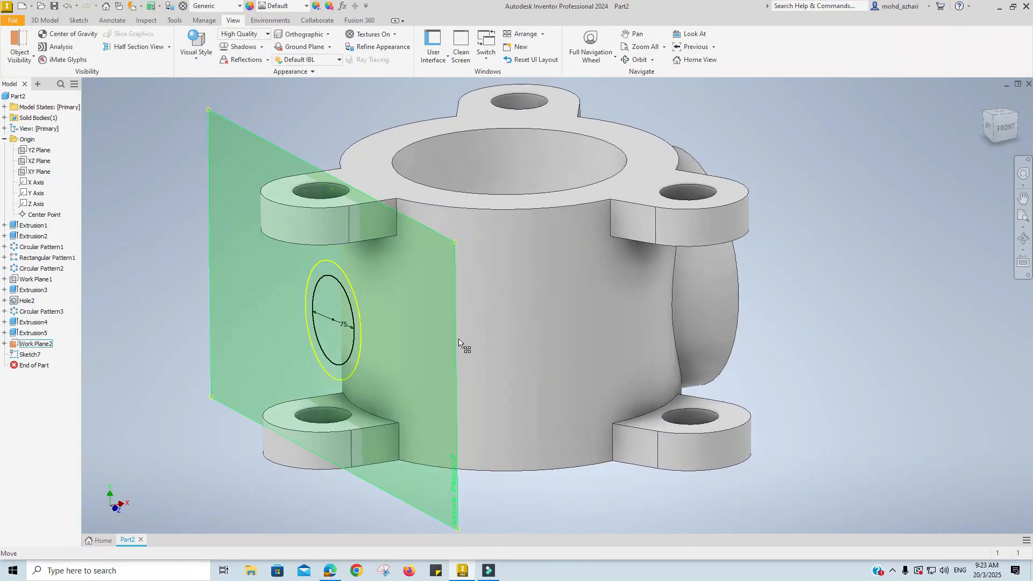
right_click(457, 339)
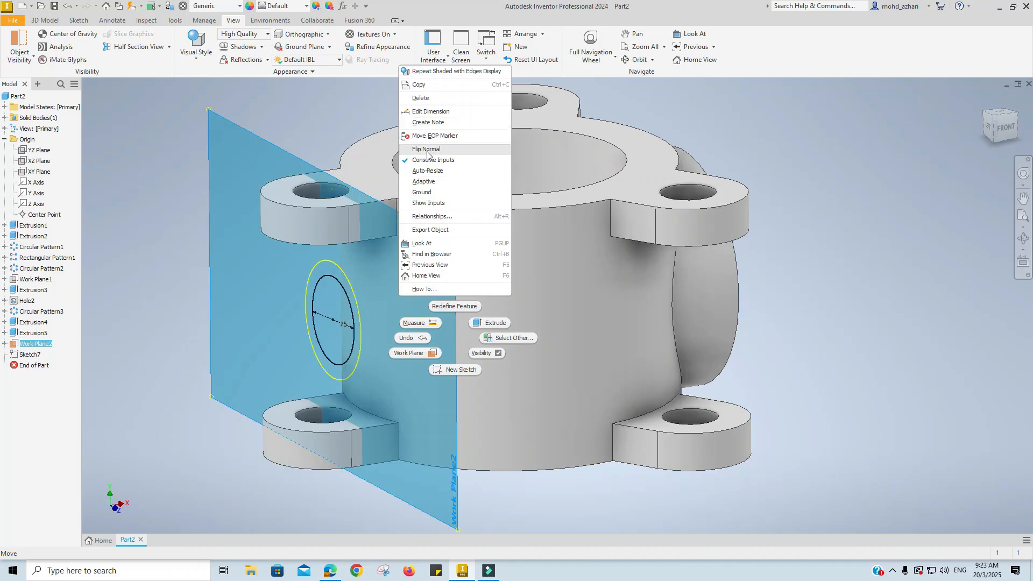
right_click(35, 345)
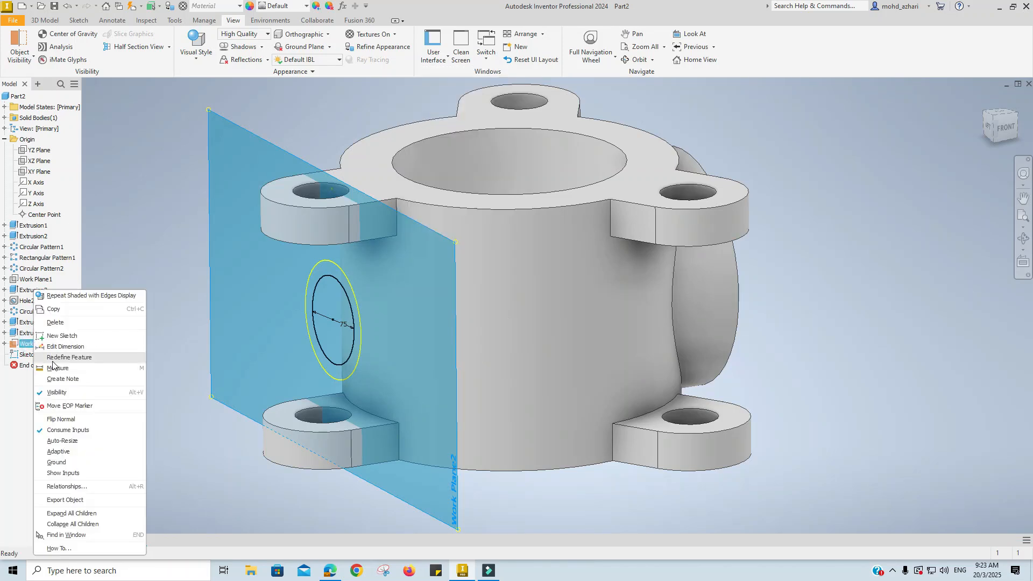
left_click(61, 394)
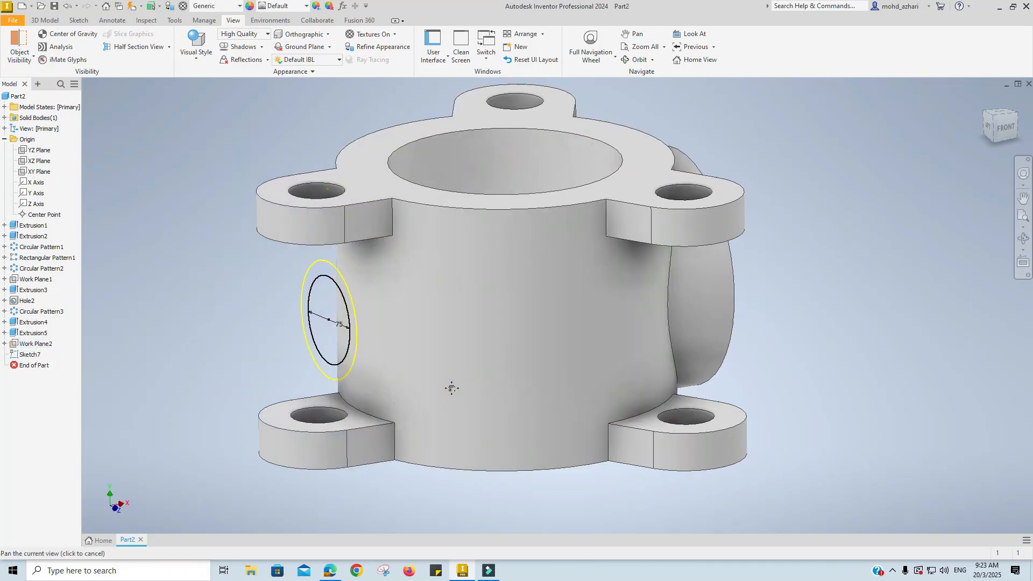
left_click(45, 19)
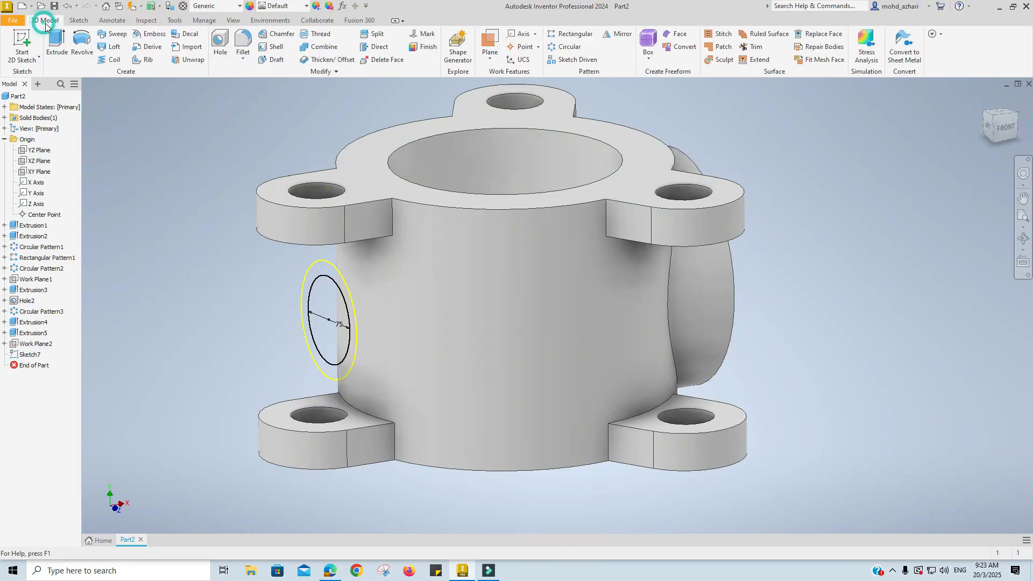
Extrude the 75 mm circle toward the body up to the next face, joining it as the boss opposite the flange
left_click(57, 46)
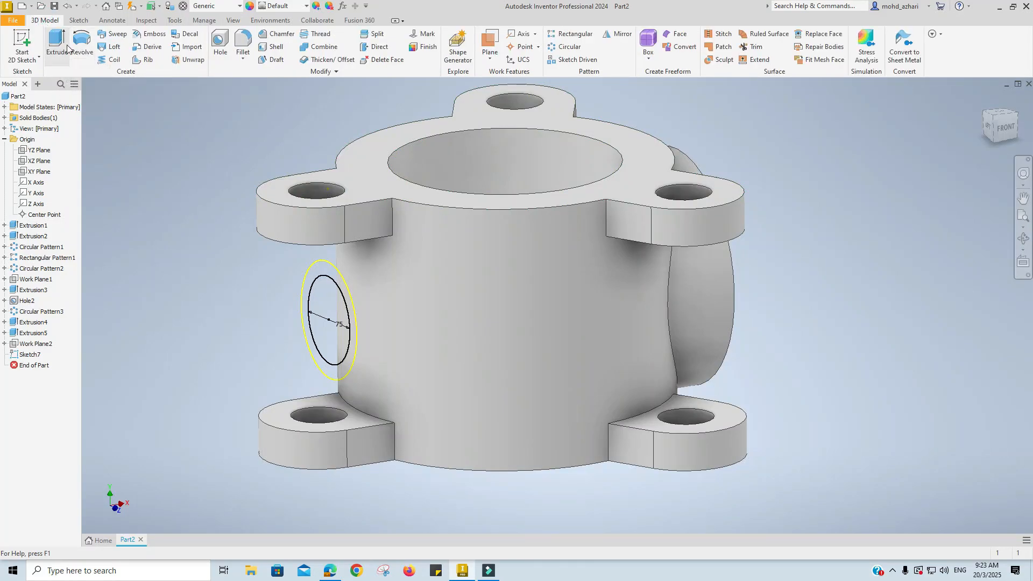
left_click(333, 302)
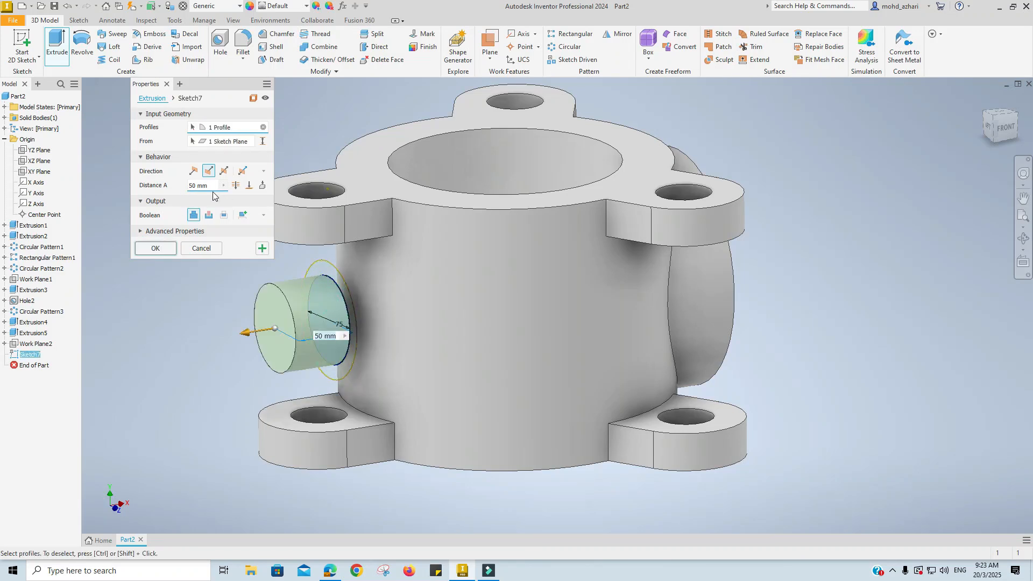
left_click(193, 171)
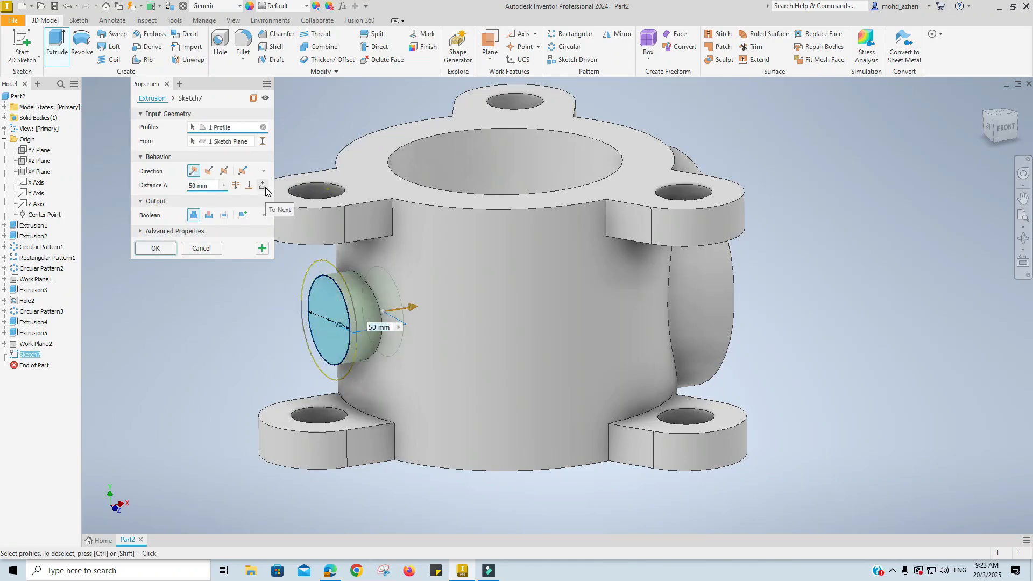
left_click(263, 185)
left_click(155, 262)
Check the bore depth in the PDF drawing's Section A-A and start a sketch on the side flange's outer face
mouse_move(445, 353)
middle_mouse_down("shift")
mouse_move(427, 371)
mouse_move(411, 346)
middle_mouse_up("shift")
key("alt+Tab")
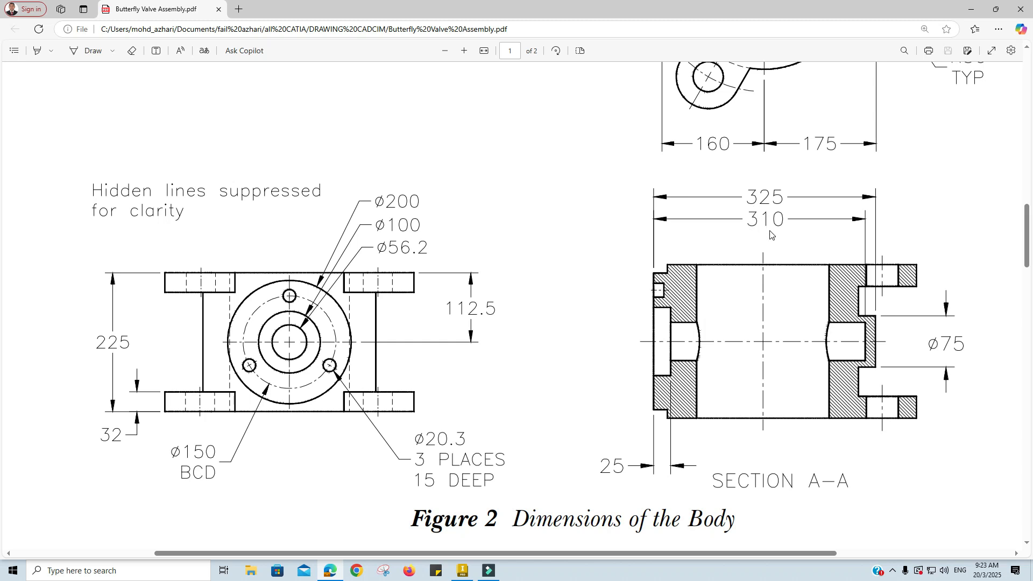
key("alt+Tab")
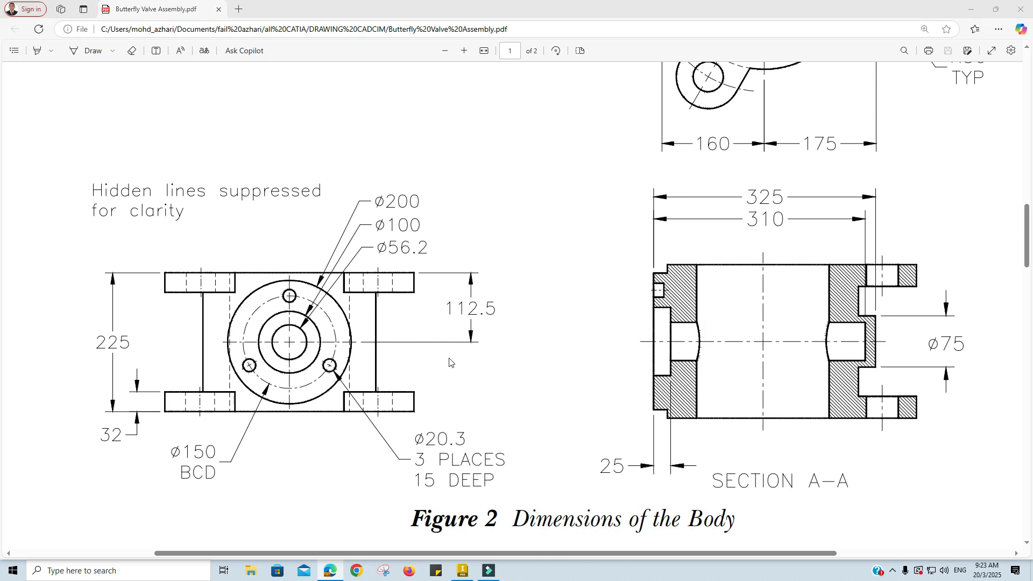
mouse_move(525, 357)
middle_mouse_down("shift")
mouse_move(410, 378)
mouse_move(474, 296)
middle_mouse_up("shift")
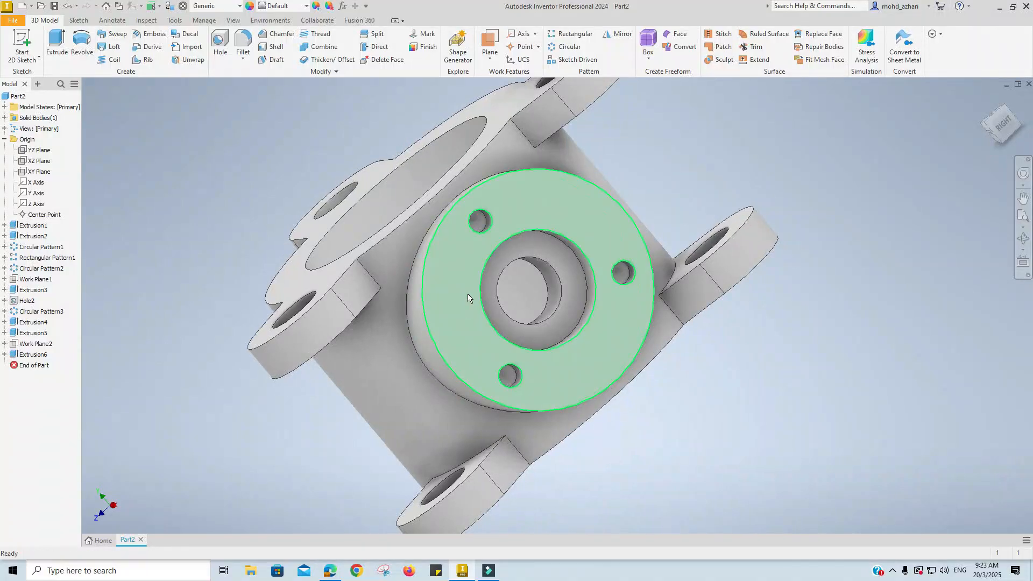
left_click(19, 38)
left_click(560, 207)
middle_click_drag(559, 213, 502, 98)
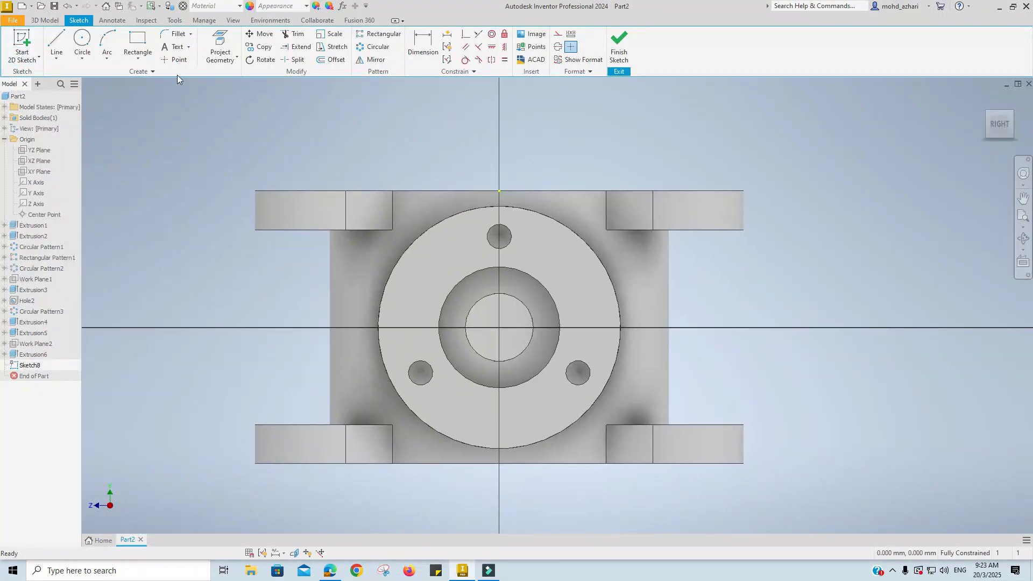
left_click(82, 42)
left_click(500, 327)
key("Escape")
key("Escape")
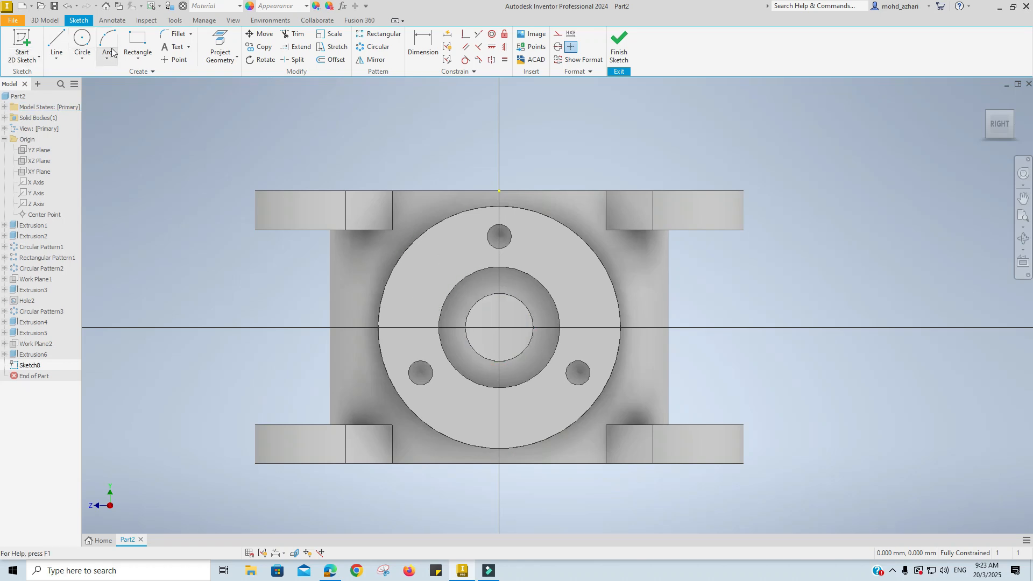
Project the small inner bore's circular edge into the flange face sketch and finish the sketch
left_click(221, 42)
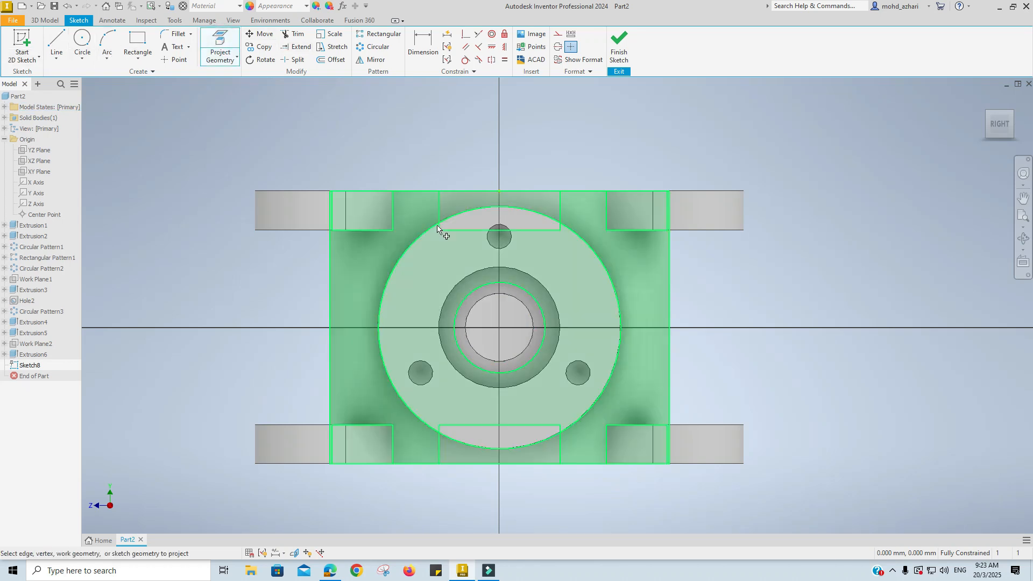
left_click(509, 297)
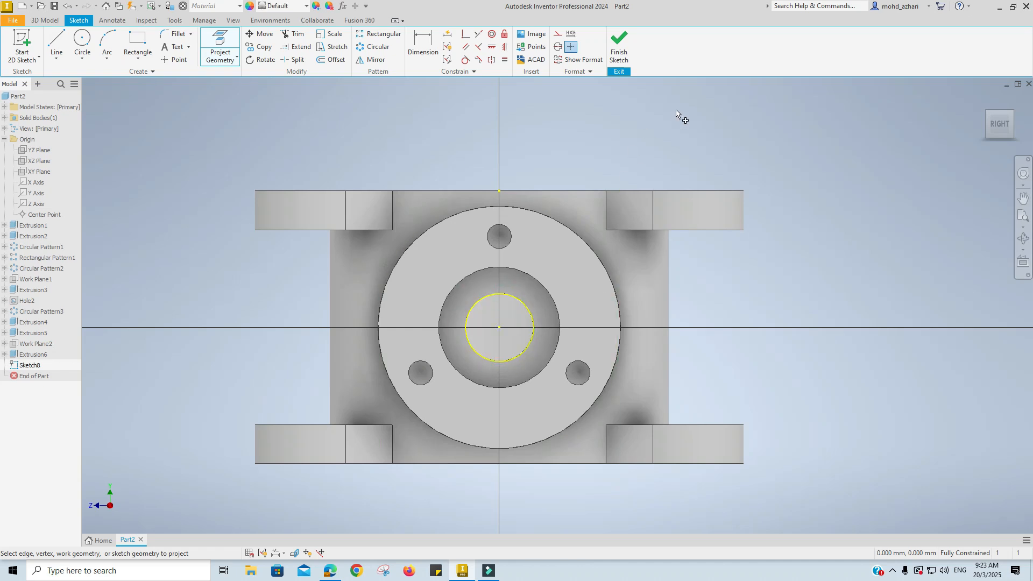
left_click(629, 56)
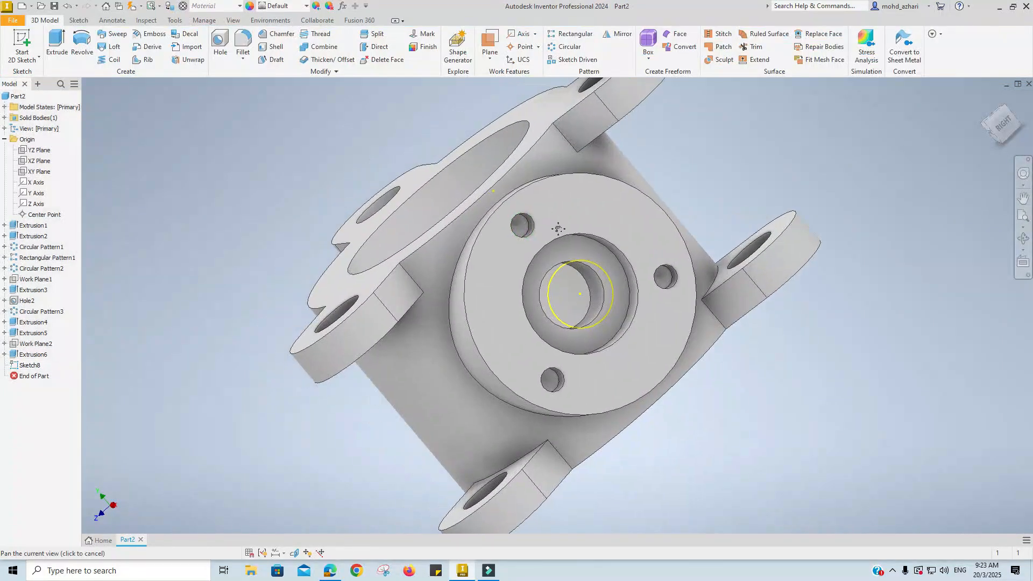
Cut the projected bore circle inward through the body to the 310 mm depth given in the PDF drawing
mouse_move(576, 225)
middle_mouse_down("shift")
mouse_move(682, 244)
mouse_move(713, 235)
middle_mouse_up("shift")
left_click(57, 42)
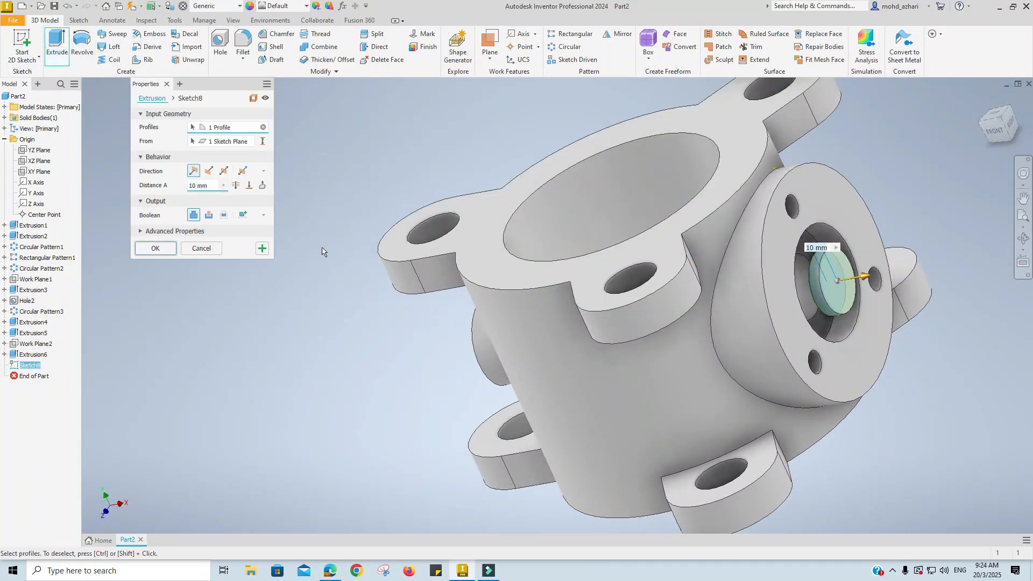
left_click(209, 216)
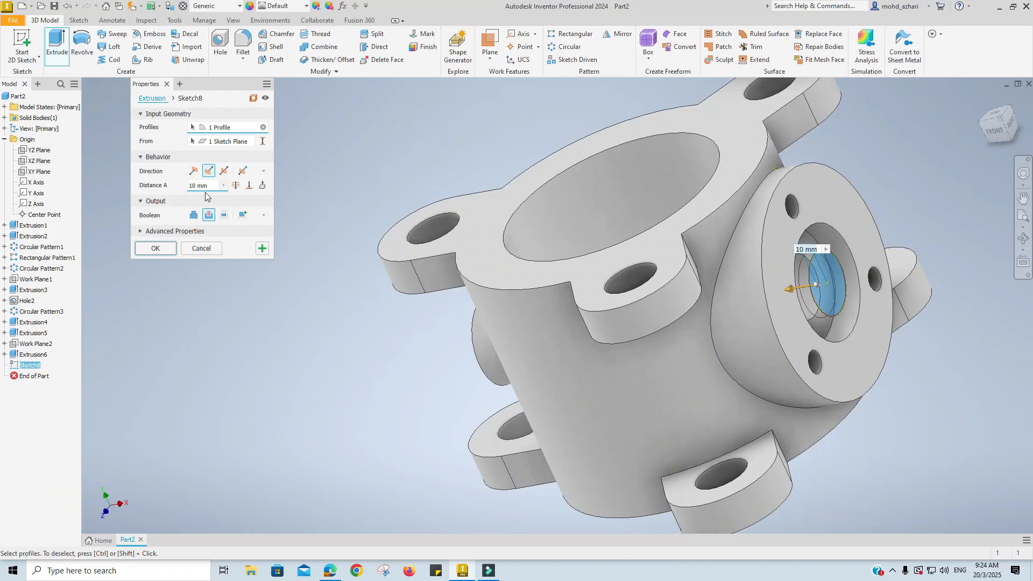
key("alt+Tab")
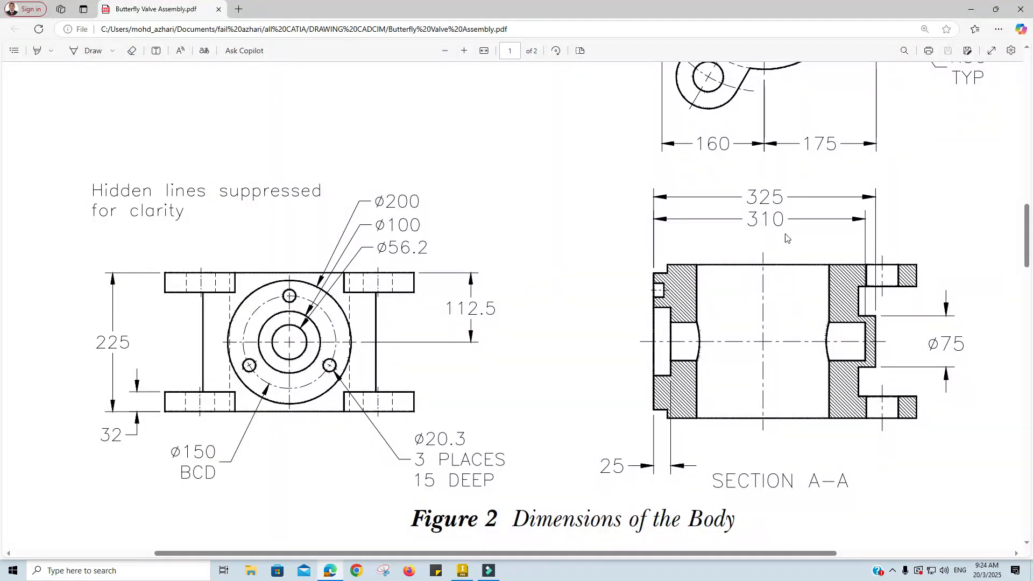
key("alt+Tab")
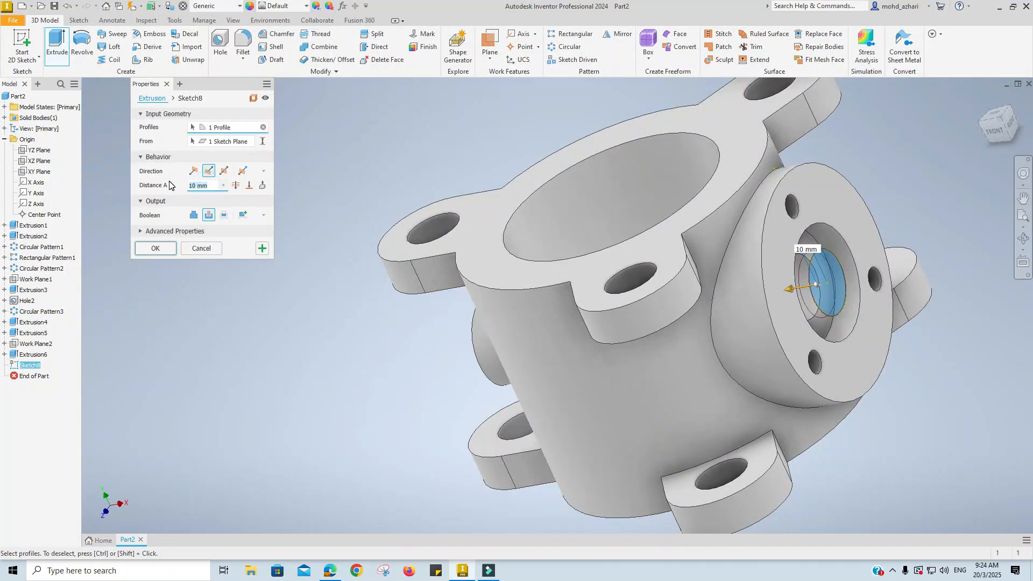
key("Return")
Examine the valve body from the home view and compare it with the PDF drawing's body views
middle_click_drag(605, 419, 925, 229, "shift")
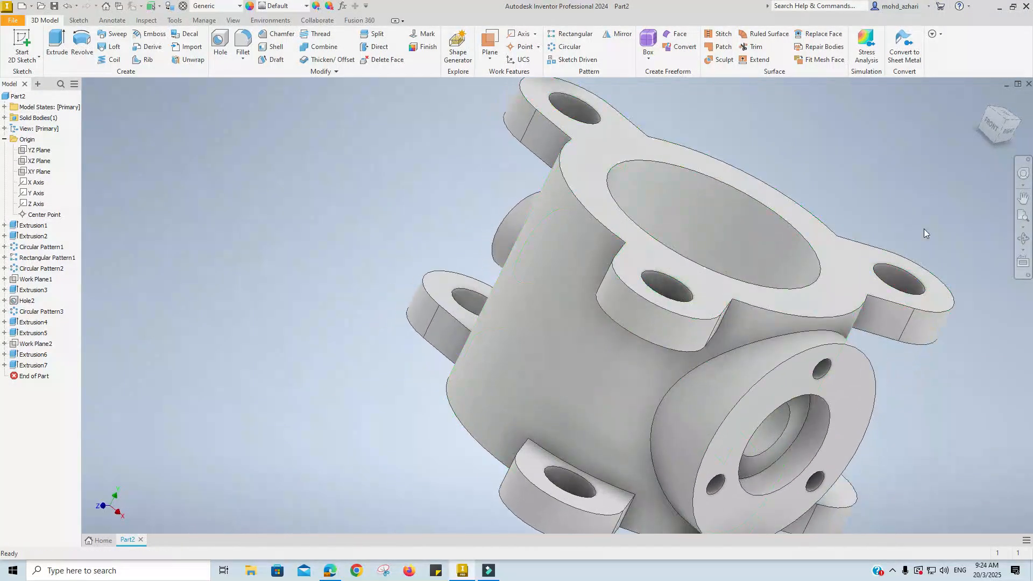
left_click(983, 100)
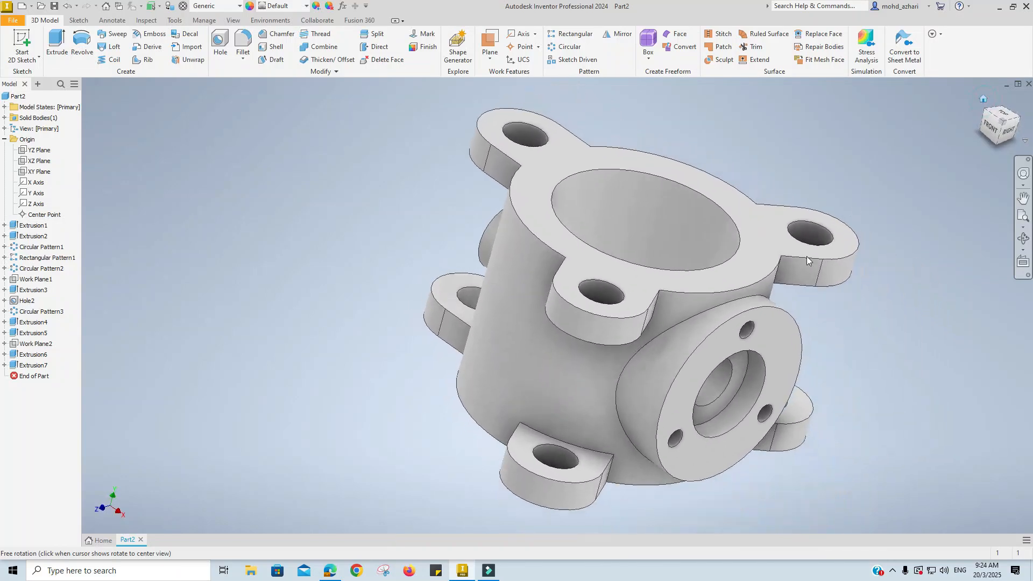
key("alt+Tab")
scroll(642, 375, "up", 3)
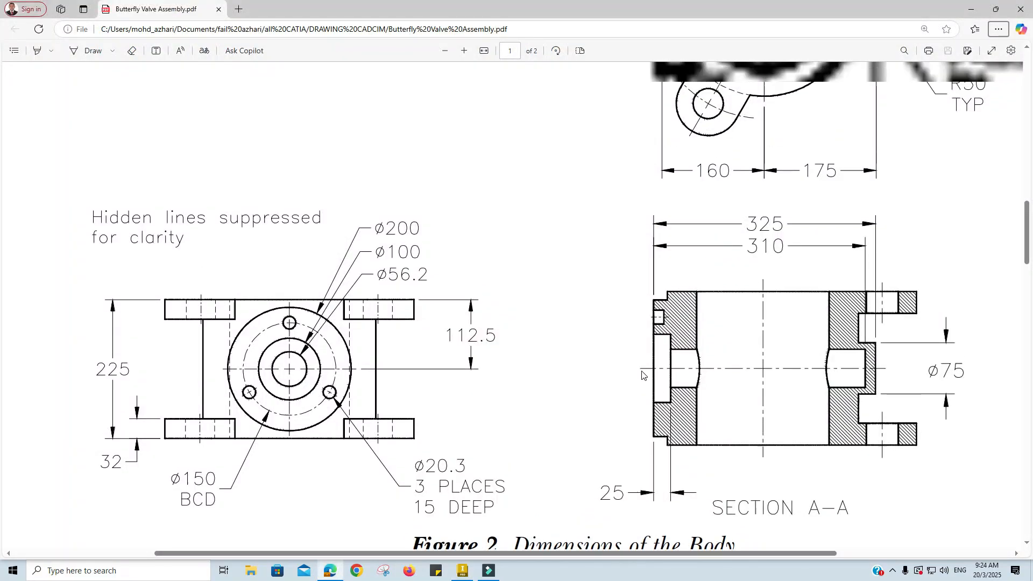
key("alt+Tab")
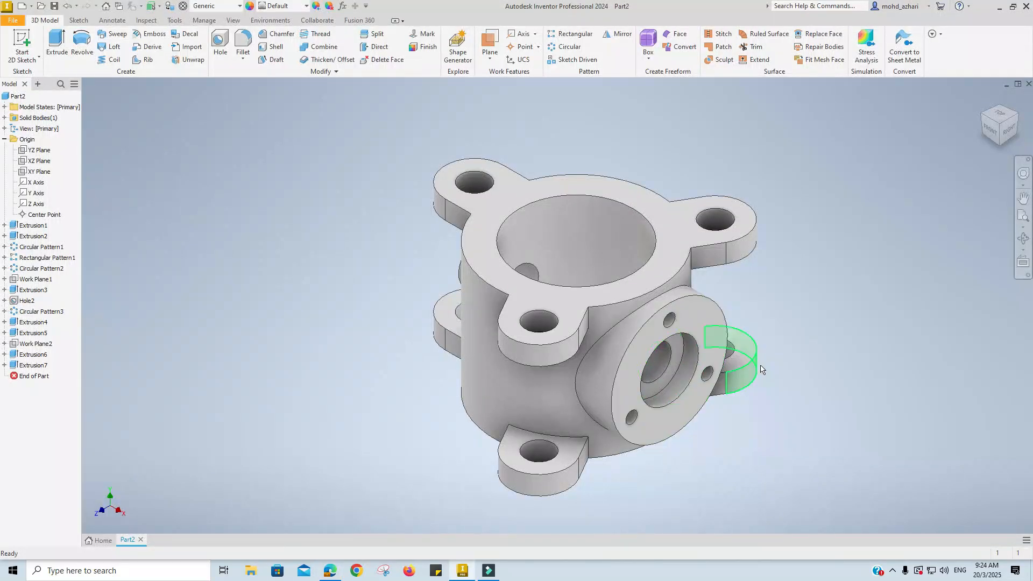
middle_click_drag(783, 365, 748, 360)
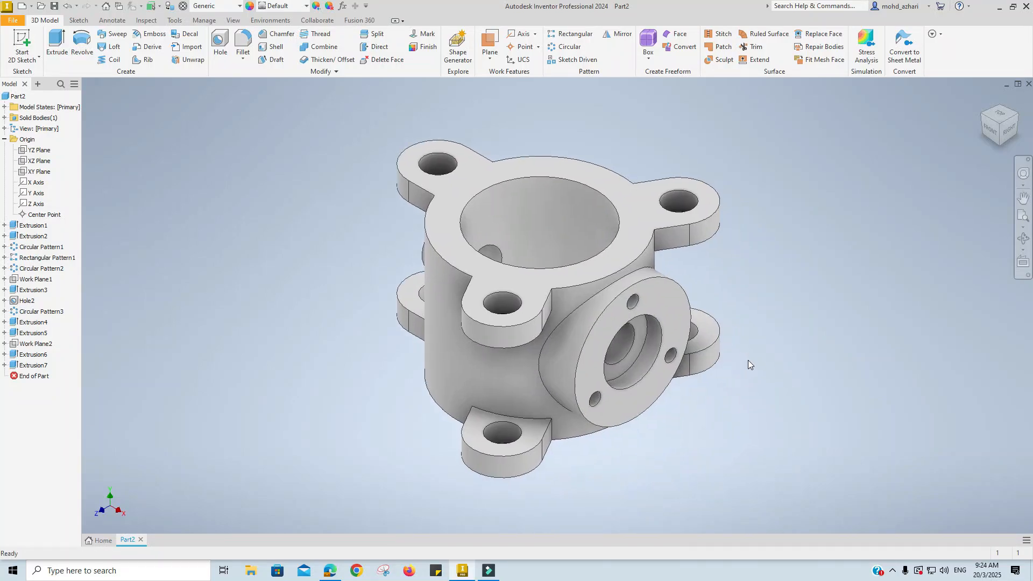